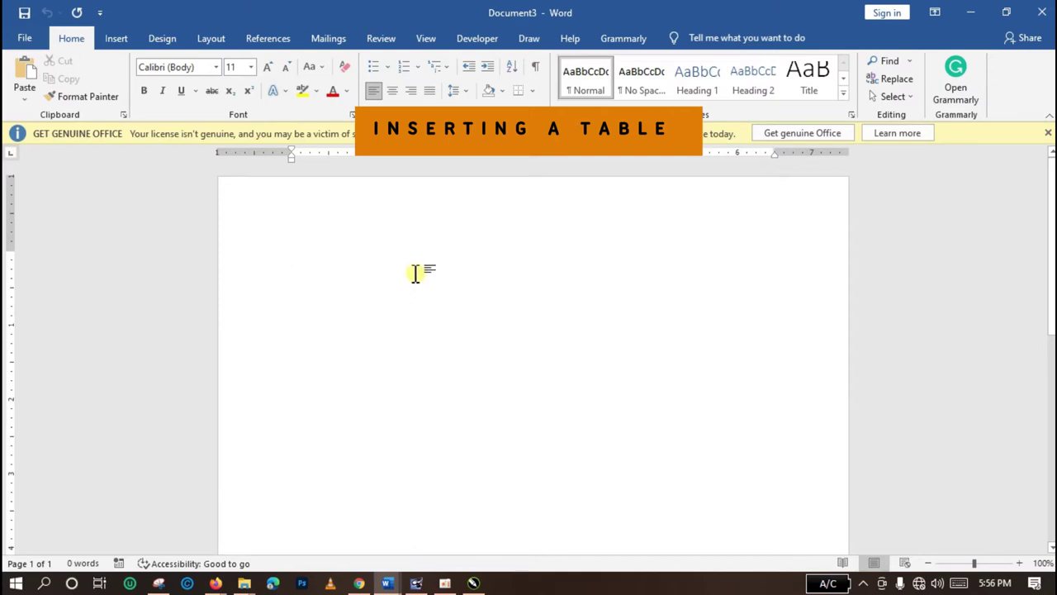
Insert an empty 2-column by 8-row table from Insert > Table.
click(120, 42)
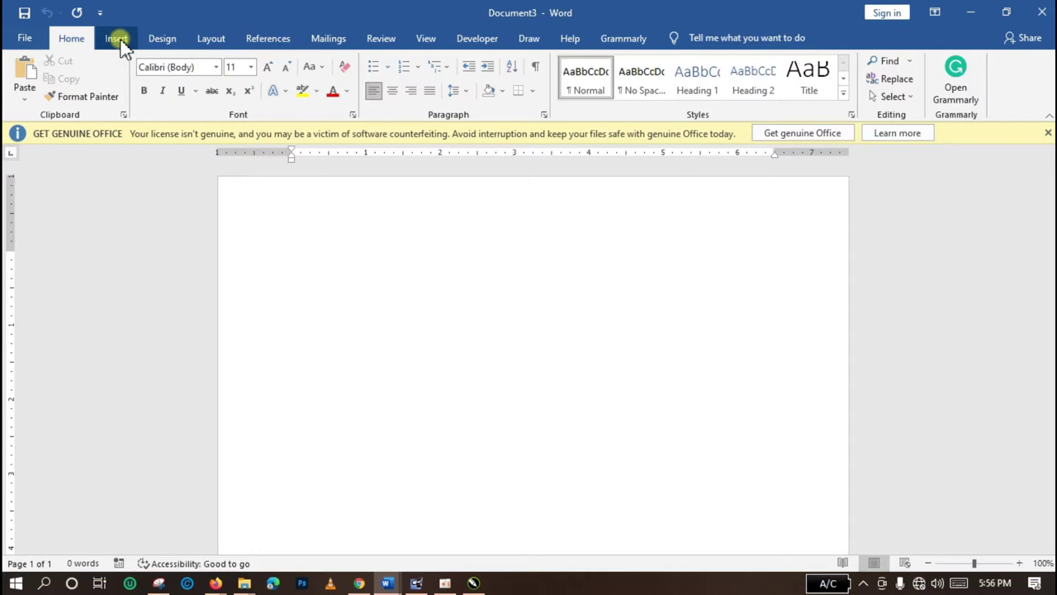
click(119, 41)
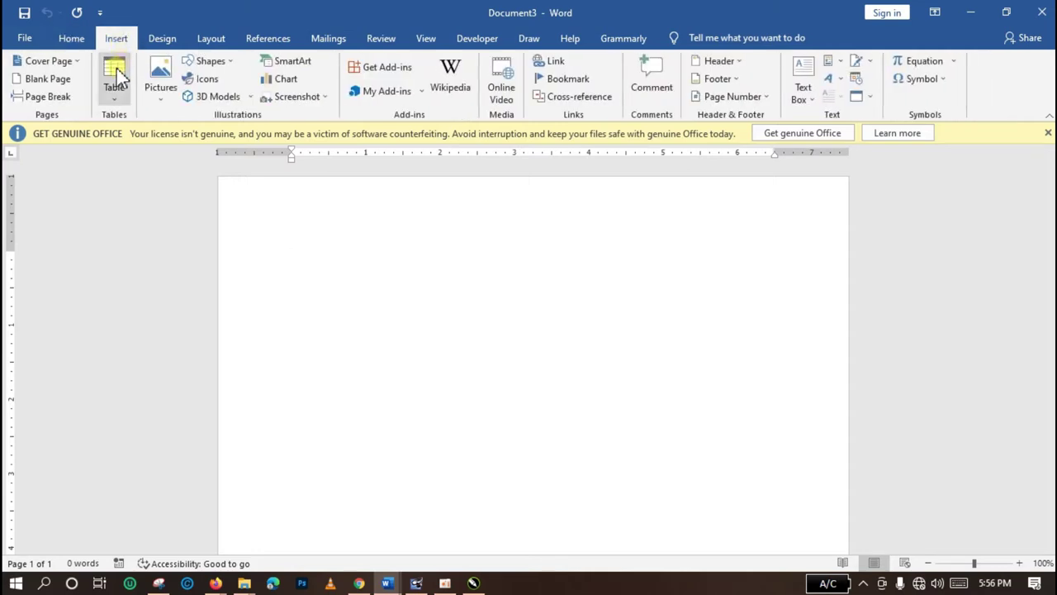
click(116, 99)
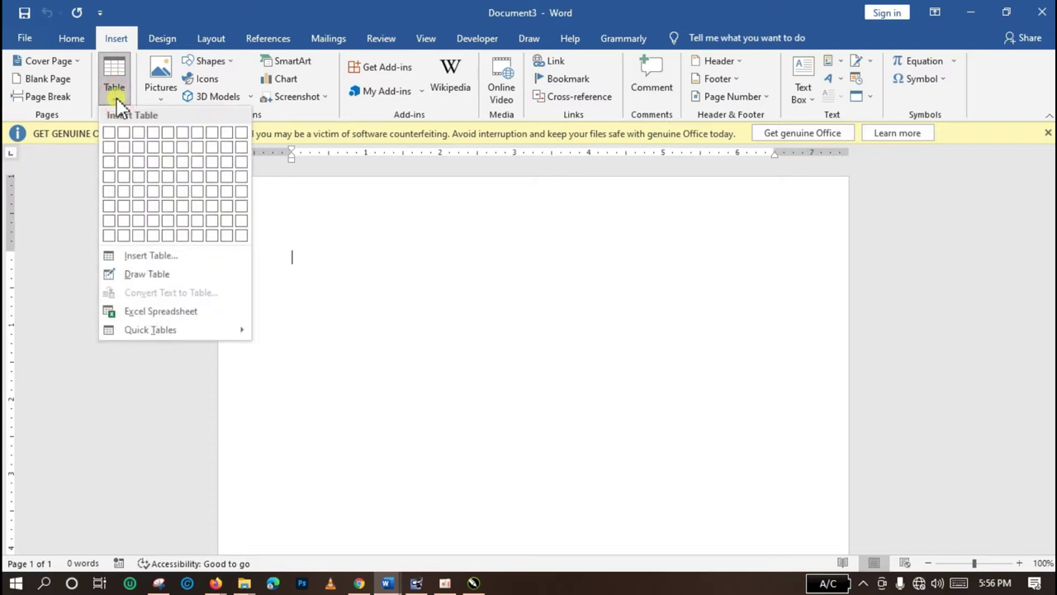
click(125, 235)
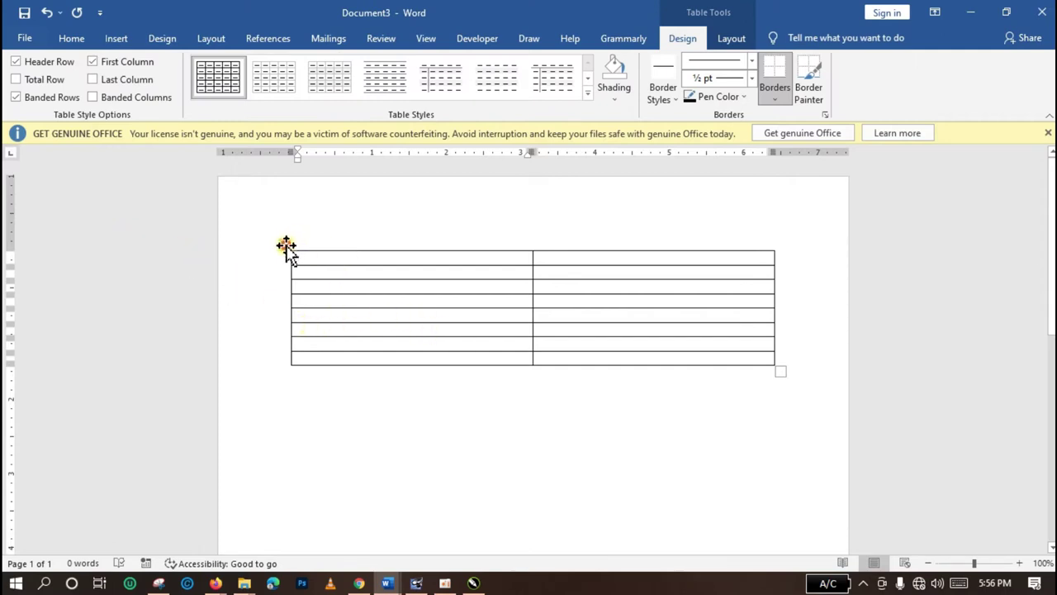
Move the table down and type 'The Master Publishers' on the line above it.
drag(285, 244, 285, 282)
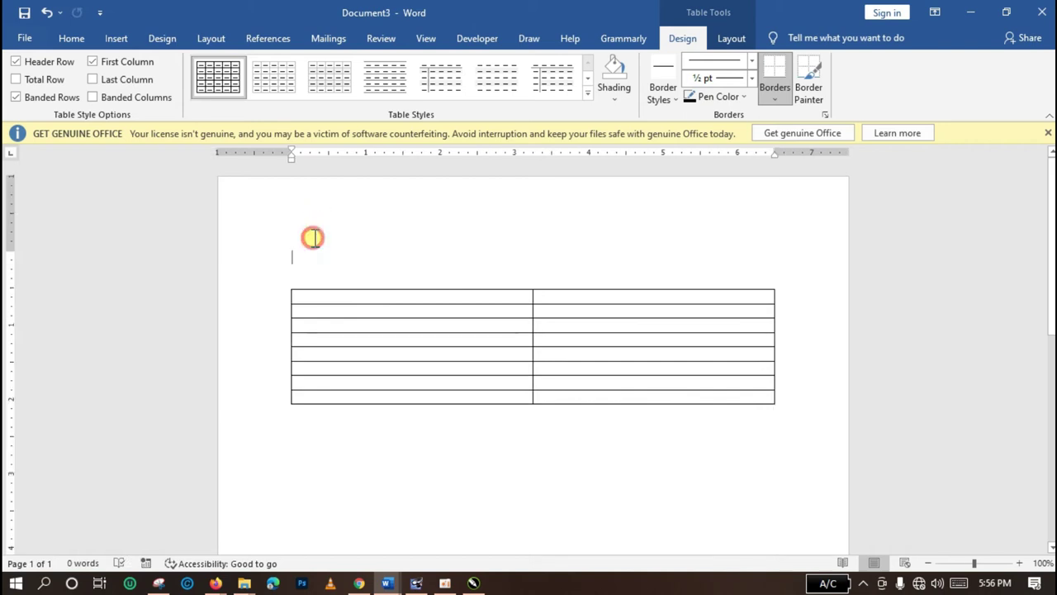
click(312, 238)
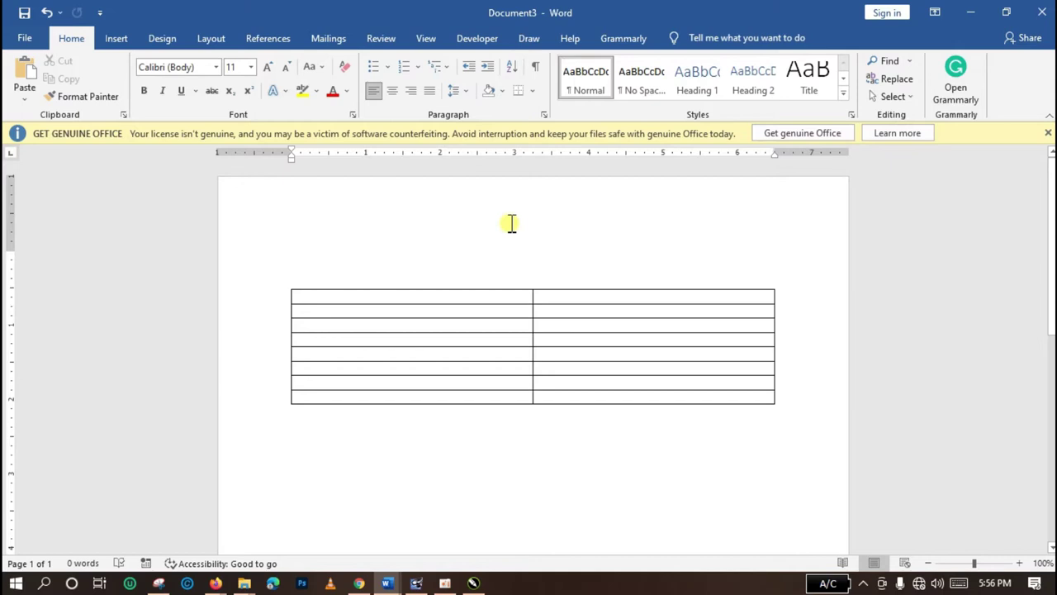
text(The Ma)
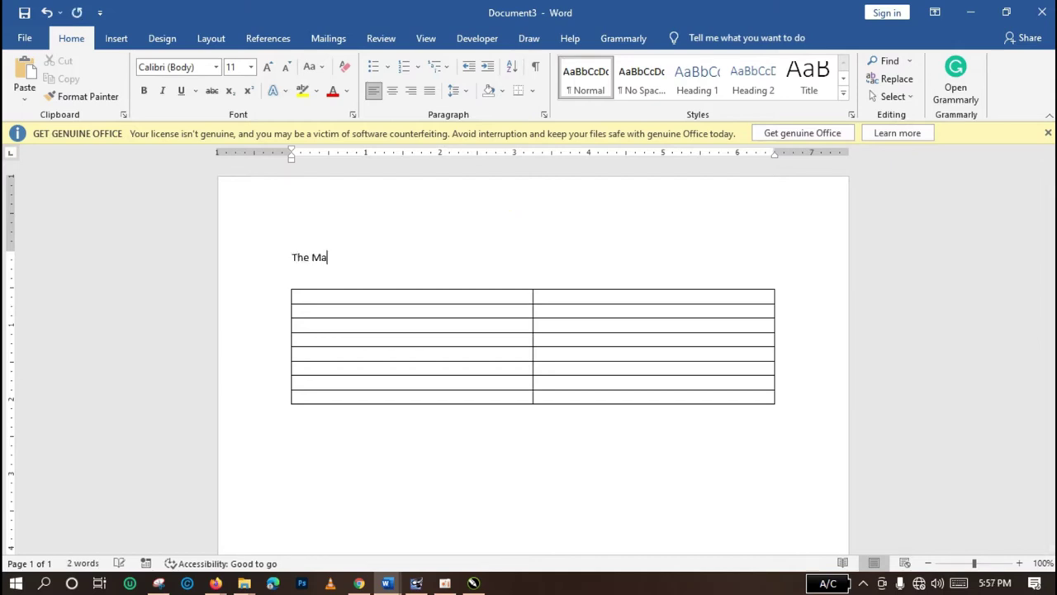
text(ster Publishers)
Make the heading centred, bold and 18 pt.
drag(405, 257, 293, 261)
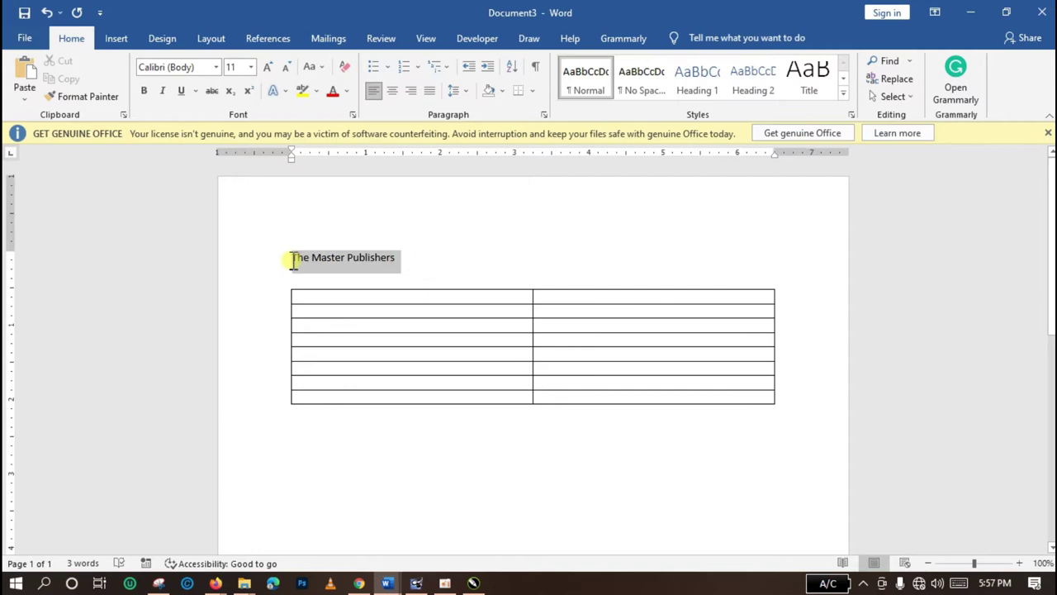
click(395, 93)
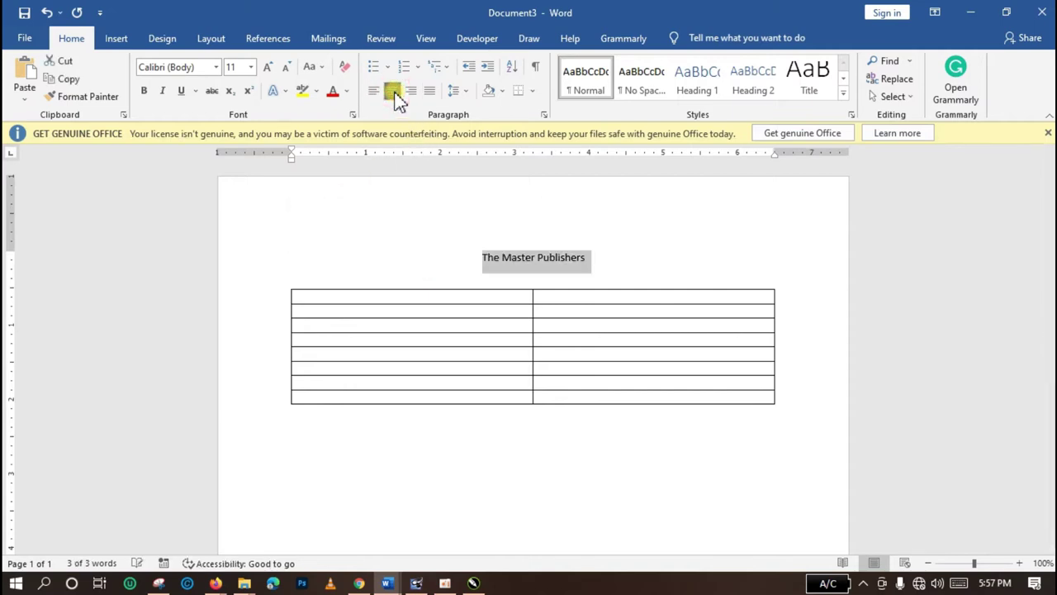
click(268, 67)
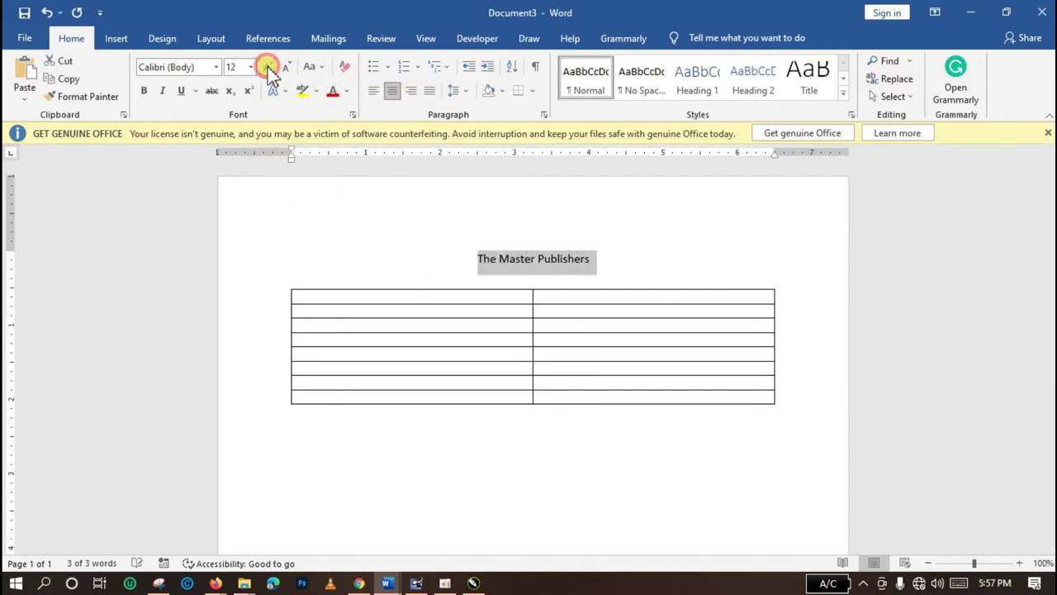
click(267, 67)
click(267, 67)
click(268, 67)
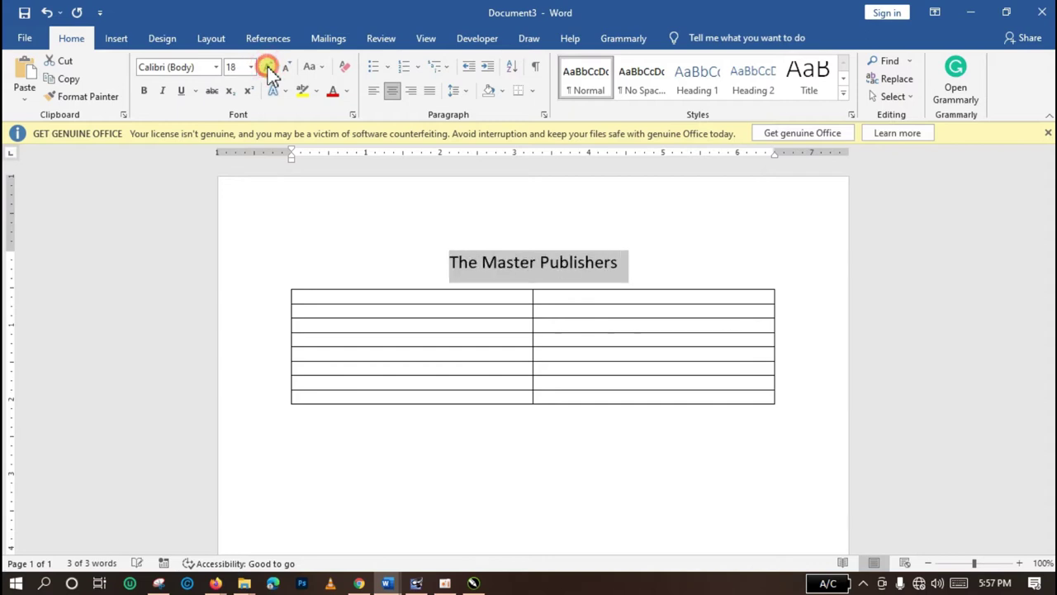
click(143, 92)
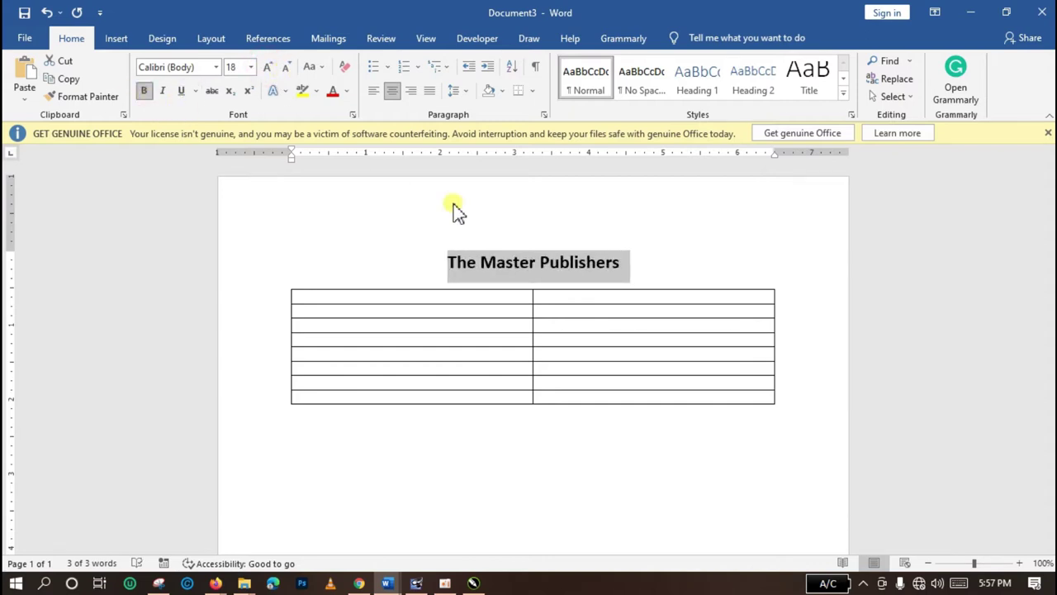
click(649, 266)
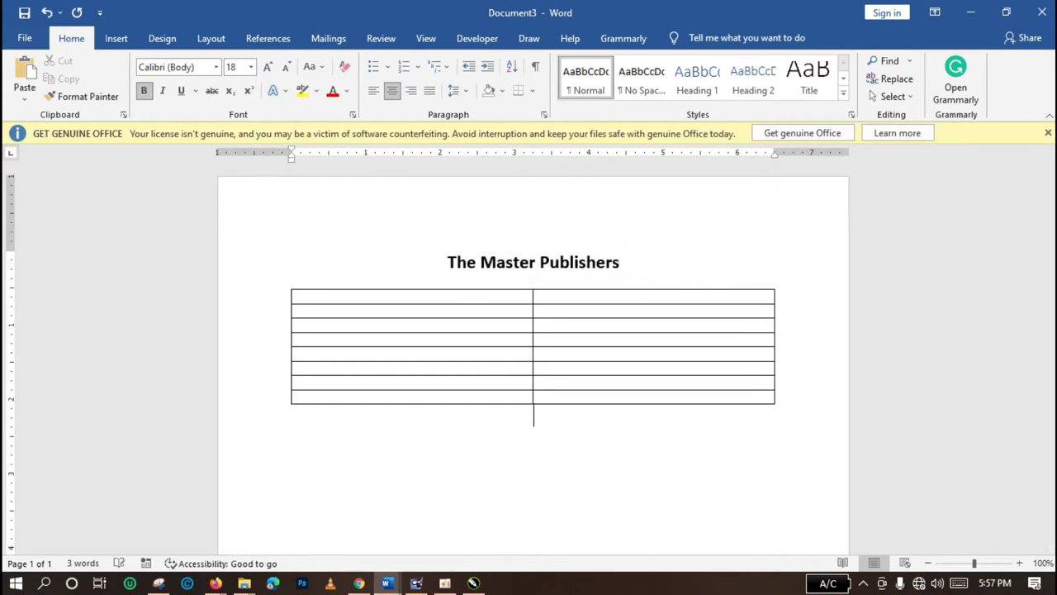
Move the table lower and type 'Payment Voucher' on a new line under the heading.
mouse_move(306, 299)
drag(285, 289, 284, 318)
click(597, 274)
click(620, 266)
key(Return)
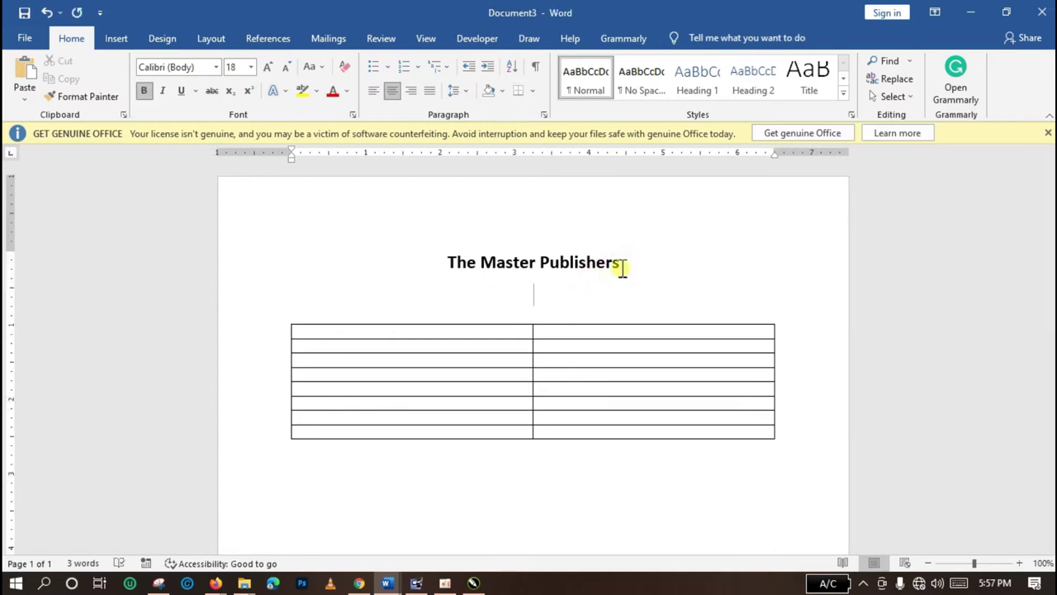
text(Pub)
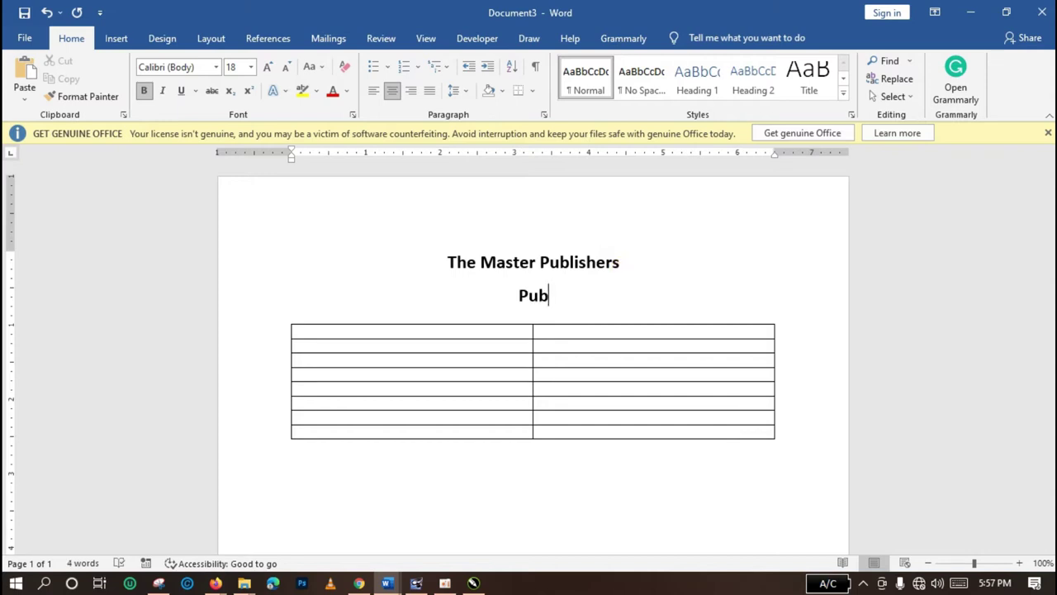
key(BackSpace)
key(BackSpace)
text(ayment C)
key(BackSpace)
text(Voucher)
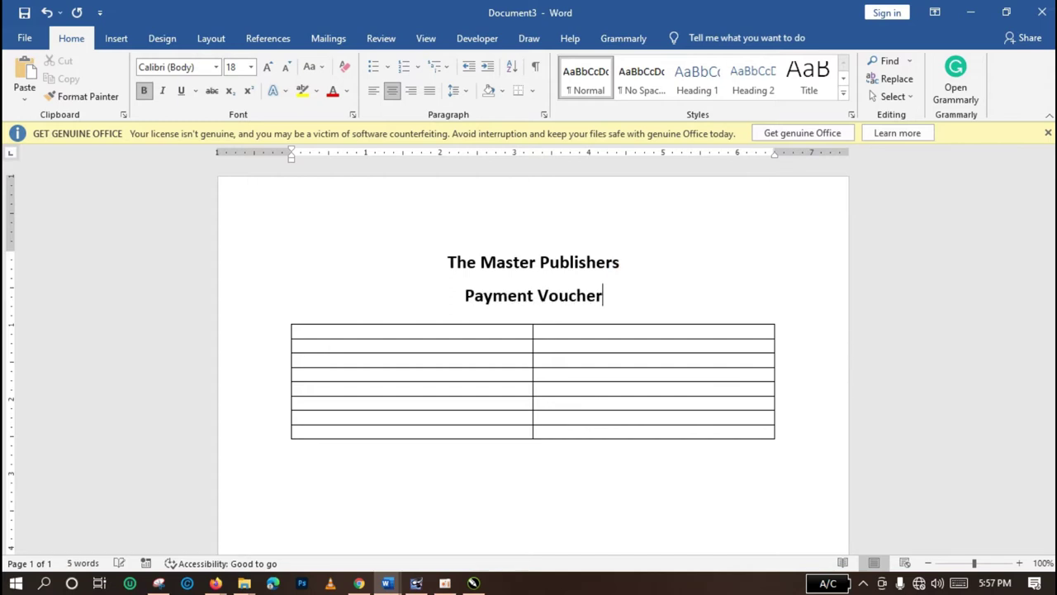
Shrink 'Payment Voucher' to 14 pt and remove its bold.
drag(606, 294, 455, 296)
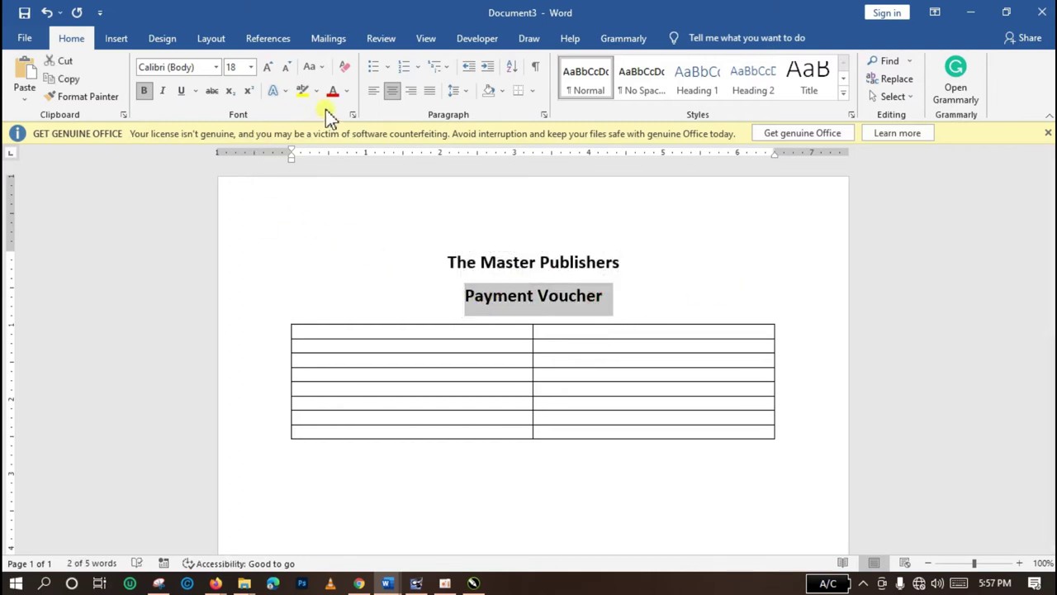
click(286, 70)
click(287, 70)
click(146, 91)
Fill the first table rows with Amount:, Date: and Method of Payment:.
click(623, 299)
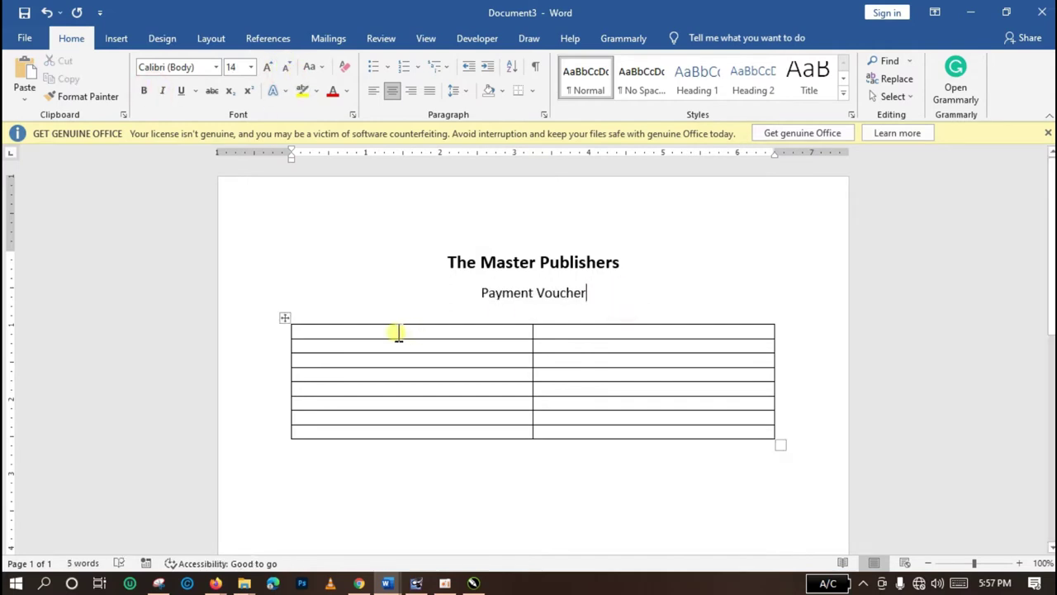
click(398, 332)
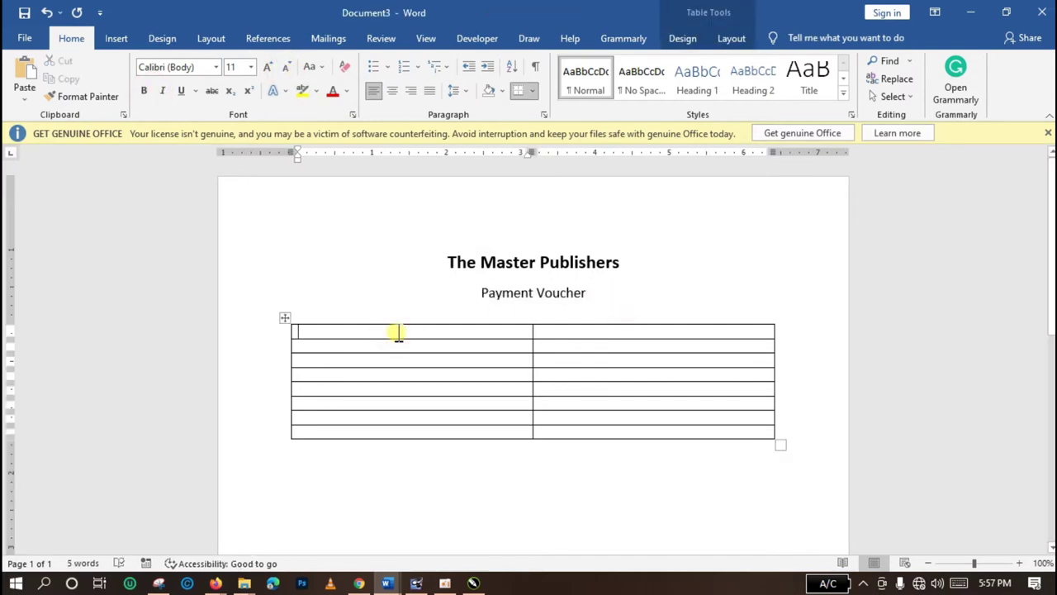
click(355, 311)
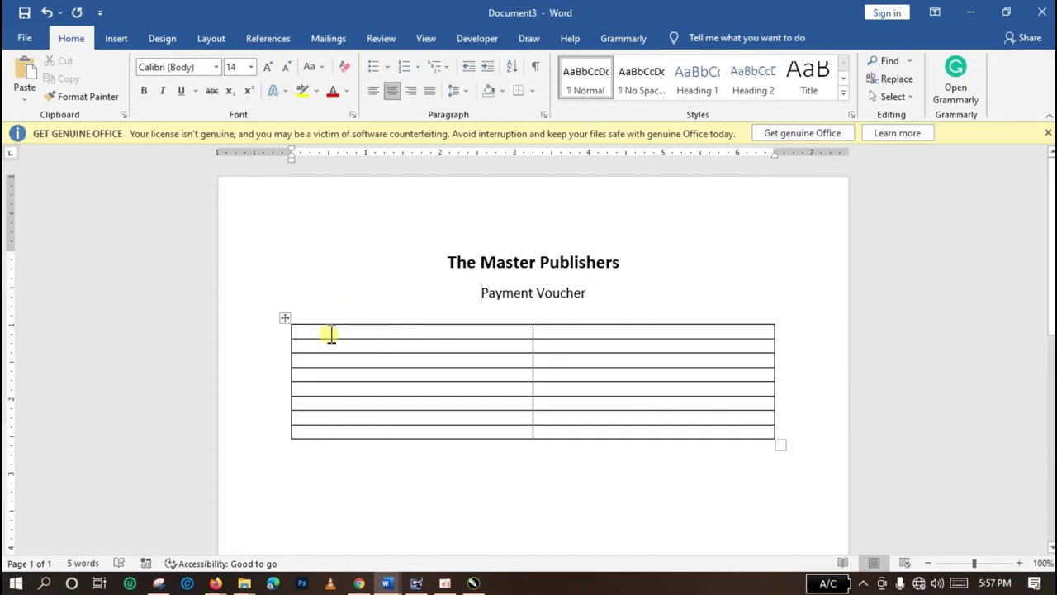
click(329, 333)
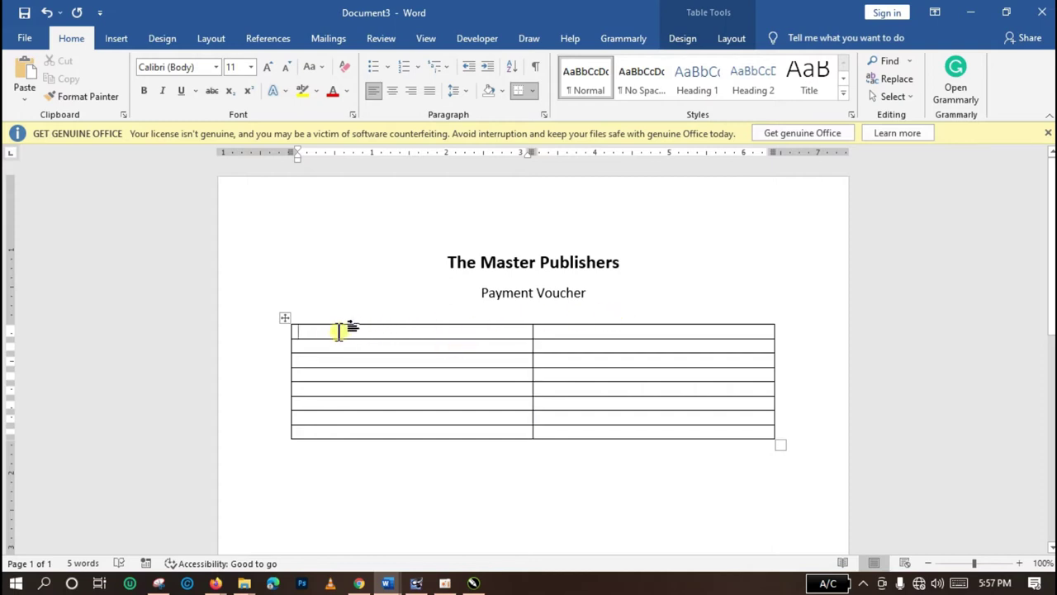
click(338, 332)
text(Amoun)
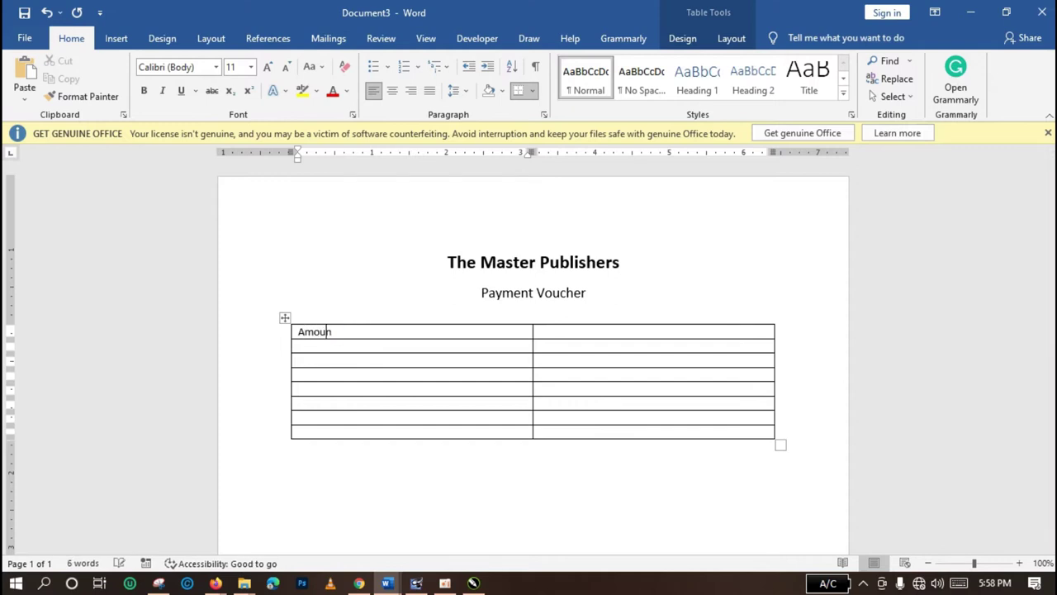
text(t:)
click(562, 332)
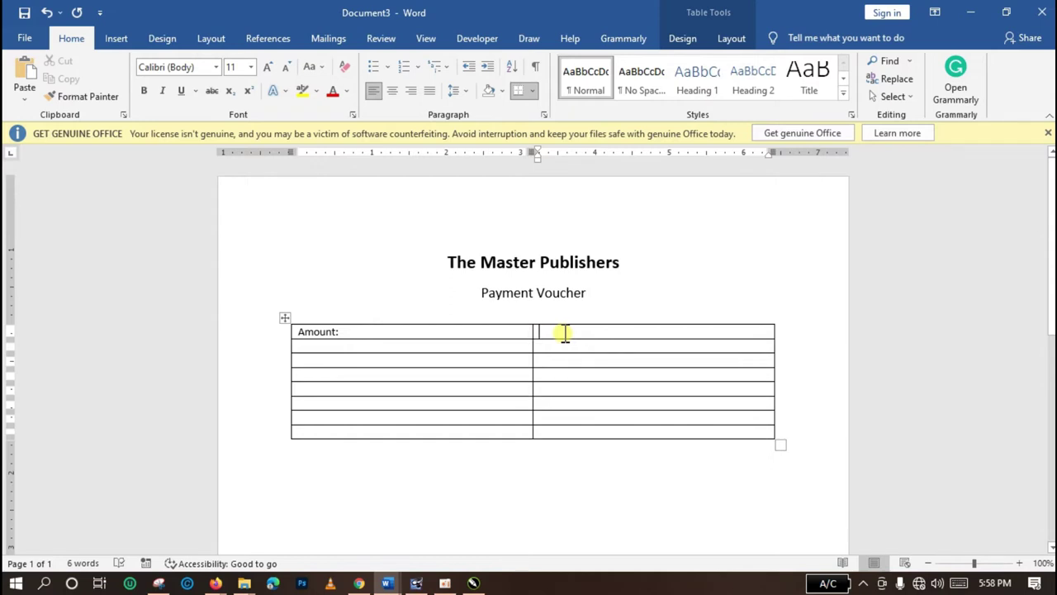
text(Dat)
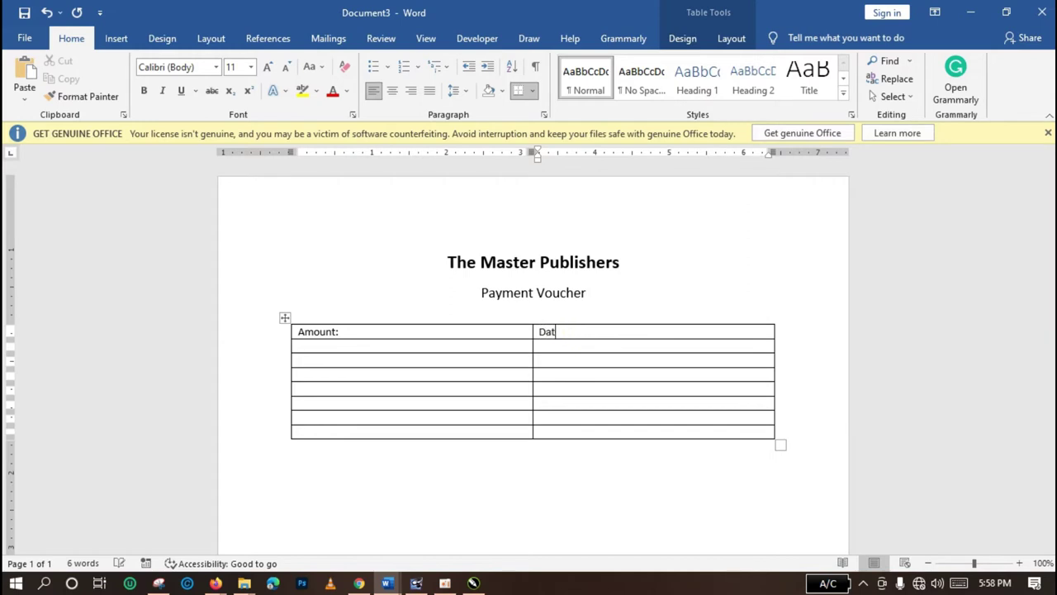
text(e:)
click(427, 345)
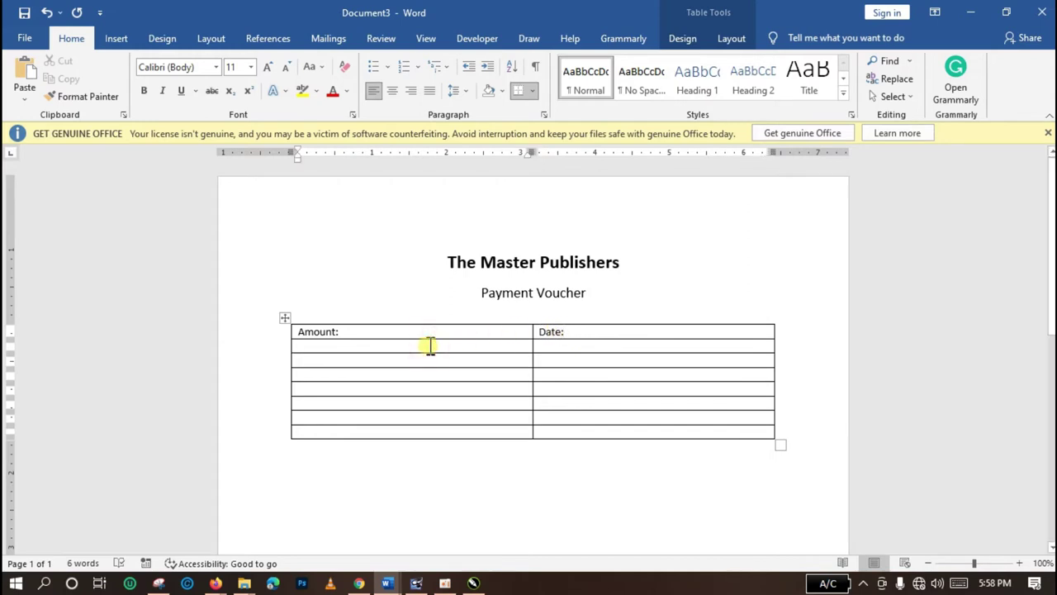
text(Method)
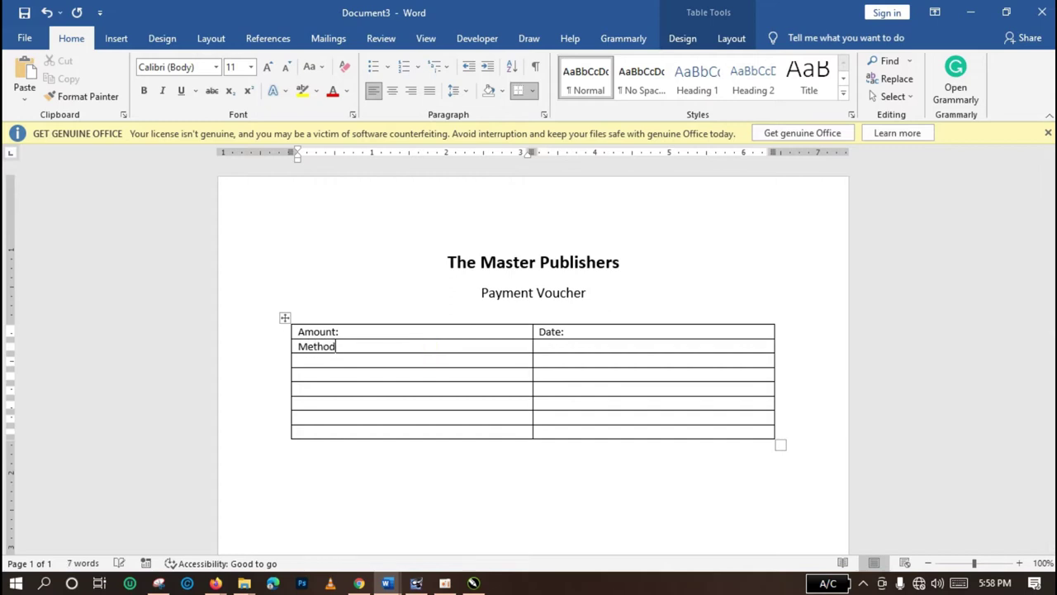
text( of Payment)
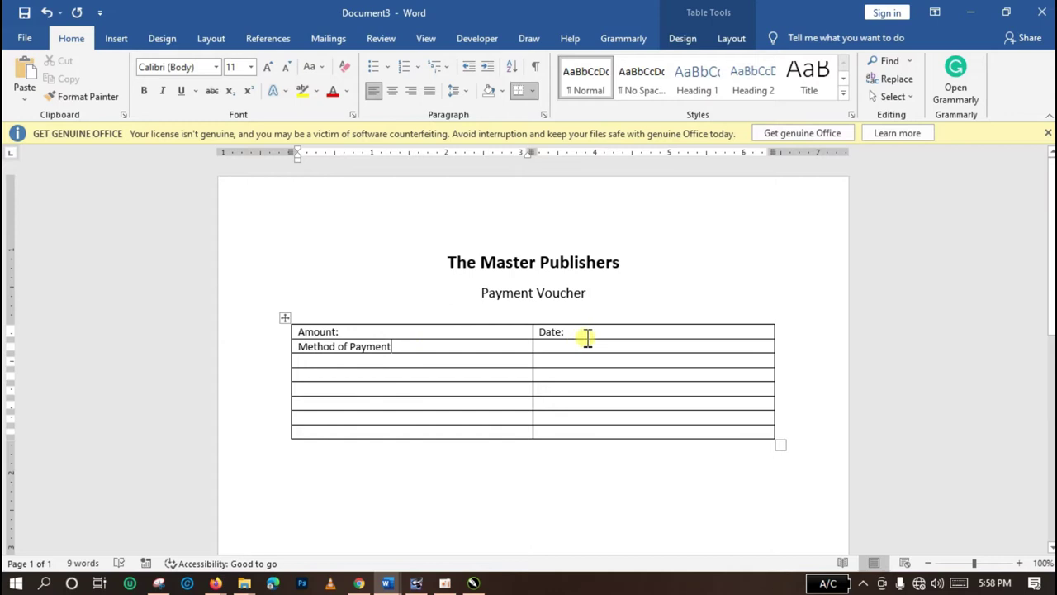
text(:)
Label the third row's cells Cash: and Cheque:.
click(587, 348)
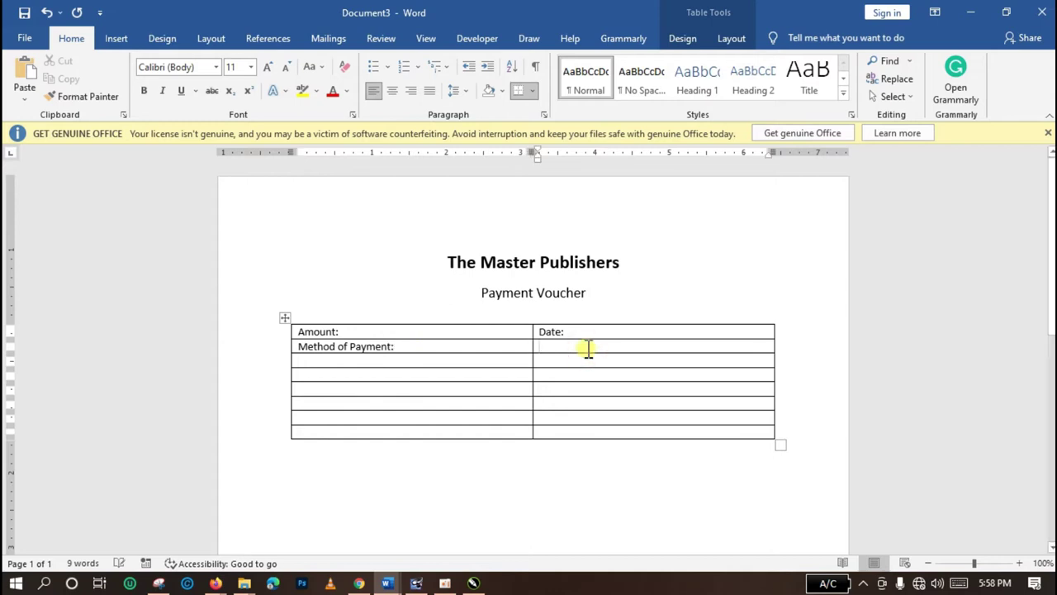
click(378, 363)
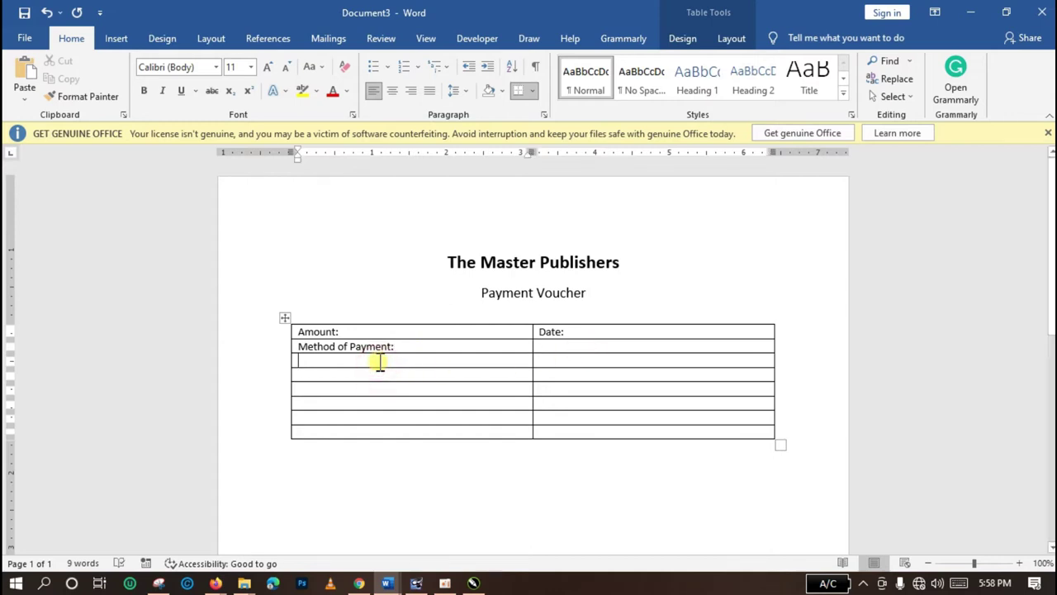
text(Cas)
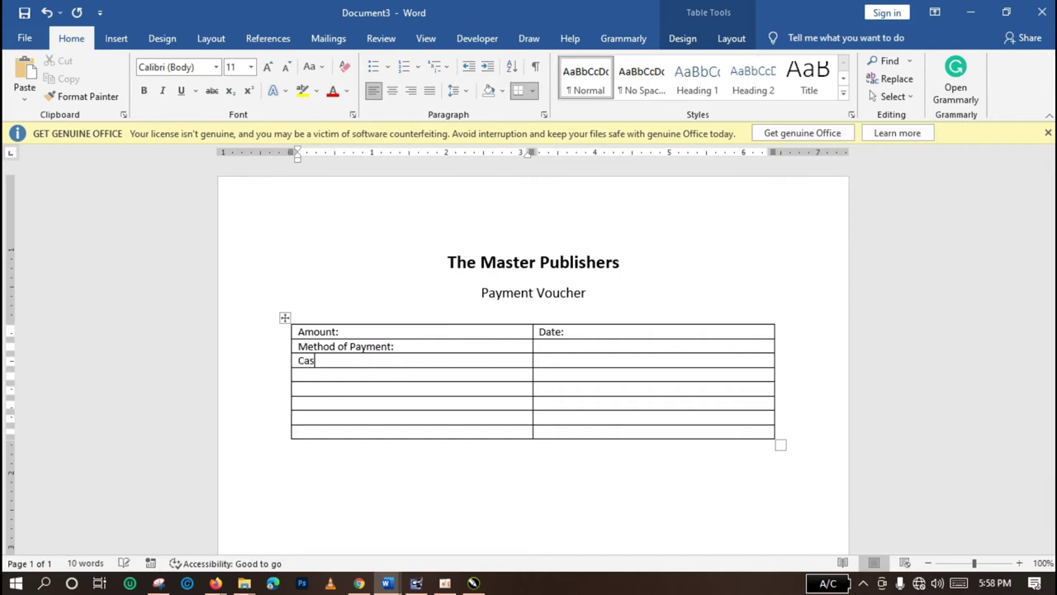
text(h:)
click(547, 361)
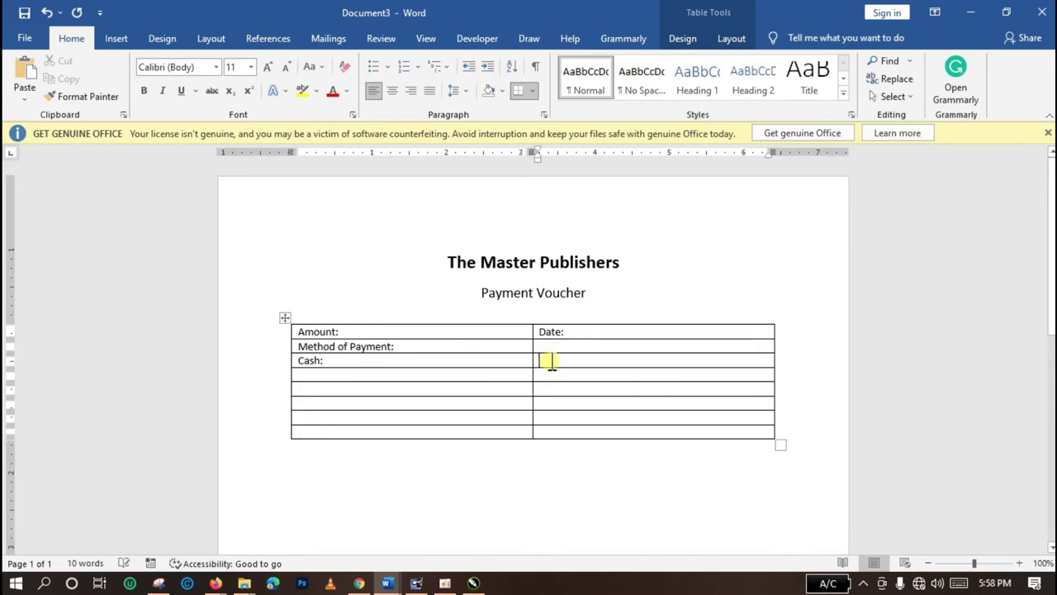
text(Cheque:)
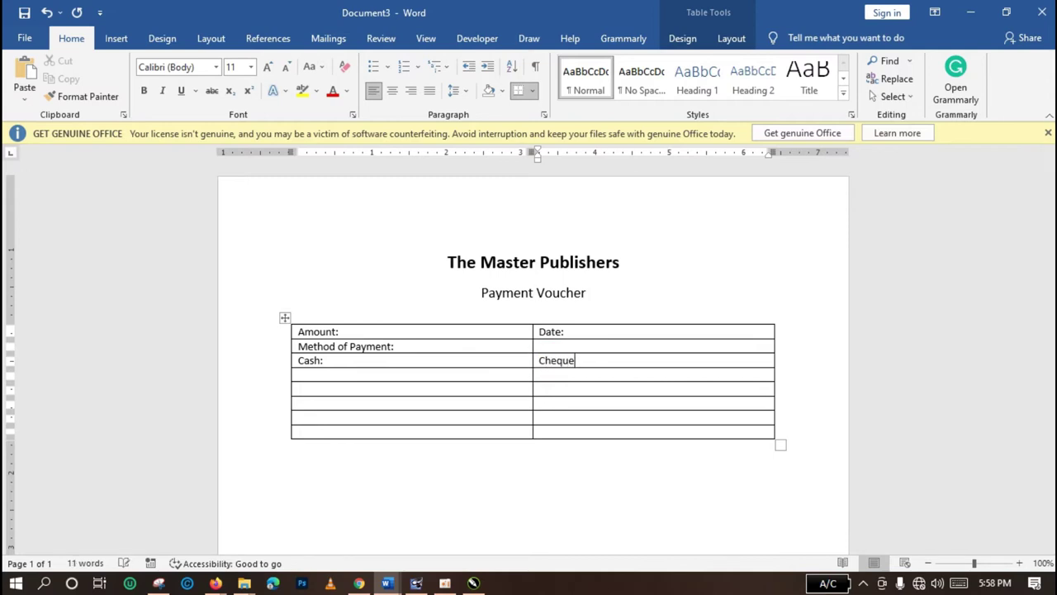
Enter To:, The Sum of:, Being: and Payee: in the next table cells.
click(489, 376)
text(To:)
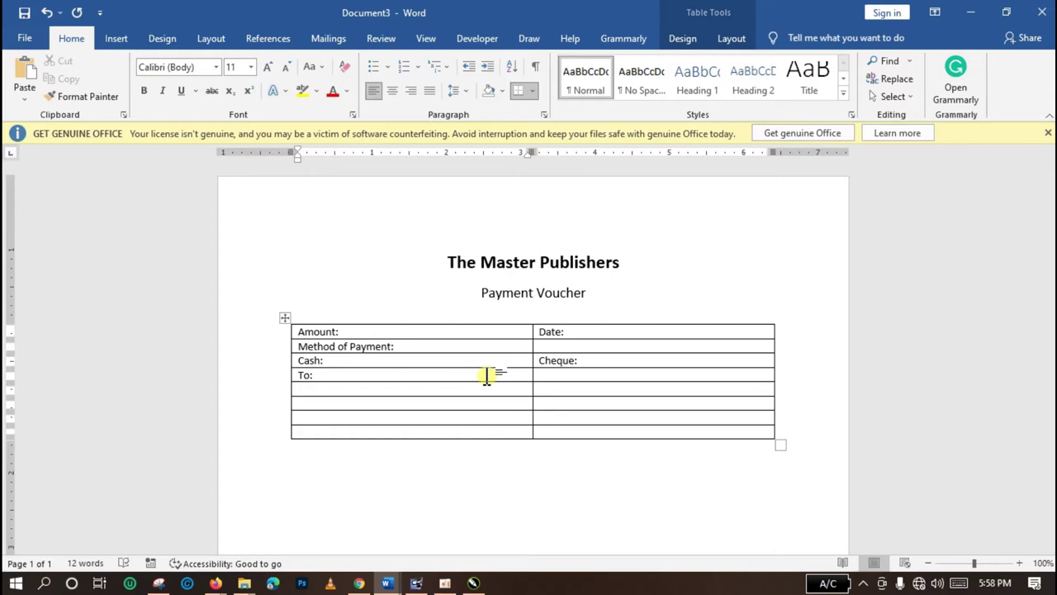
click(418, 389)
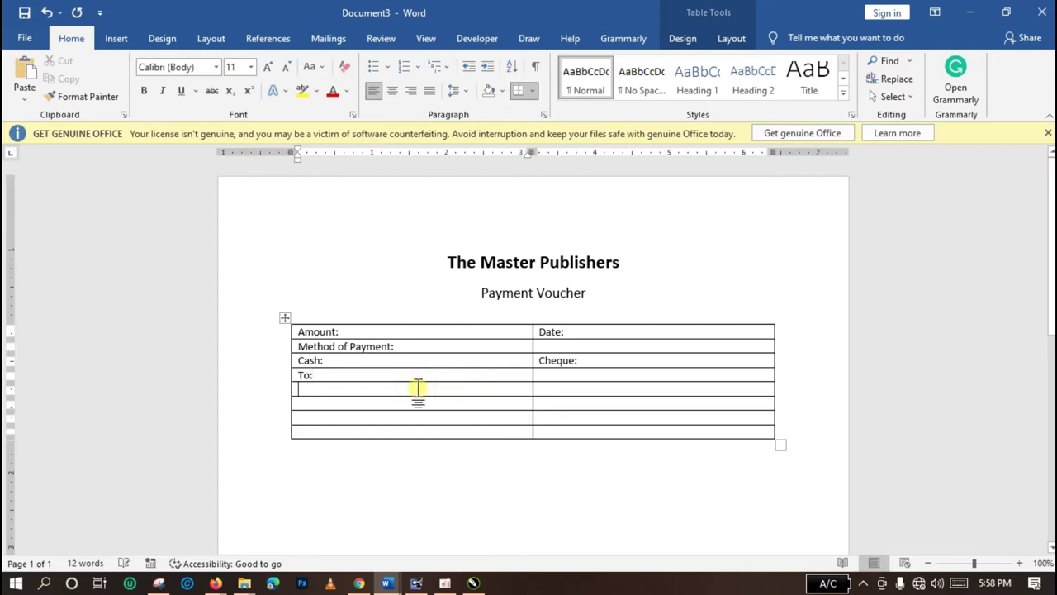
text(The Sum of:)
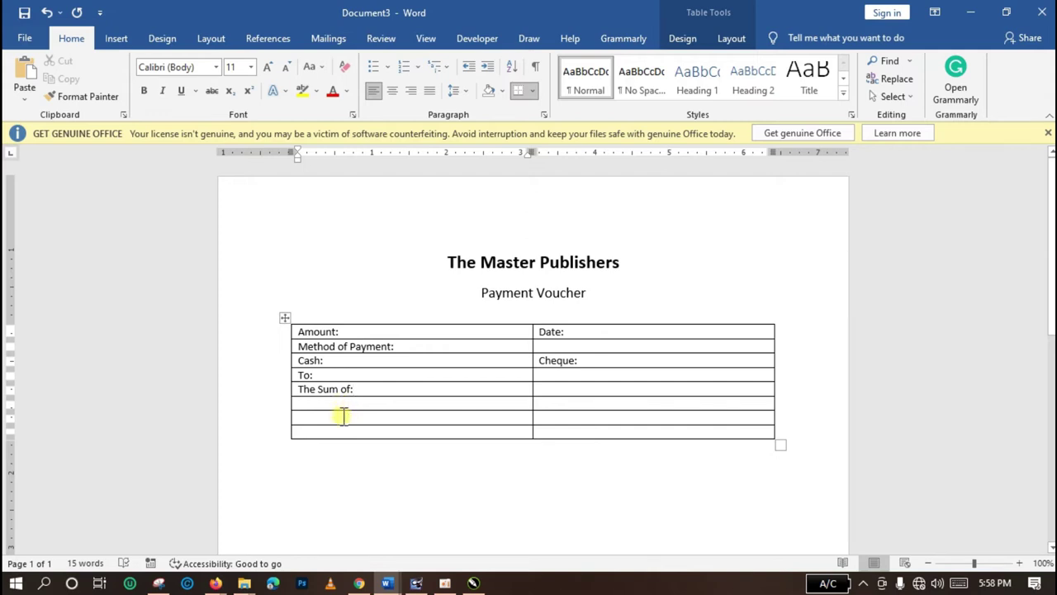
text(Being:)
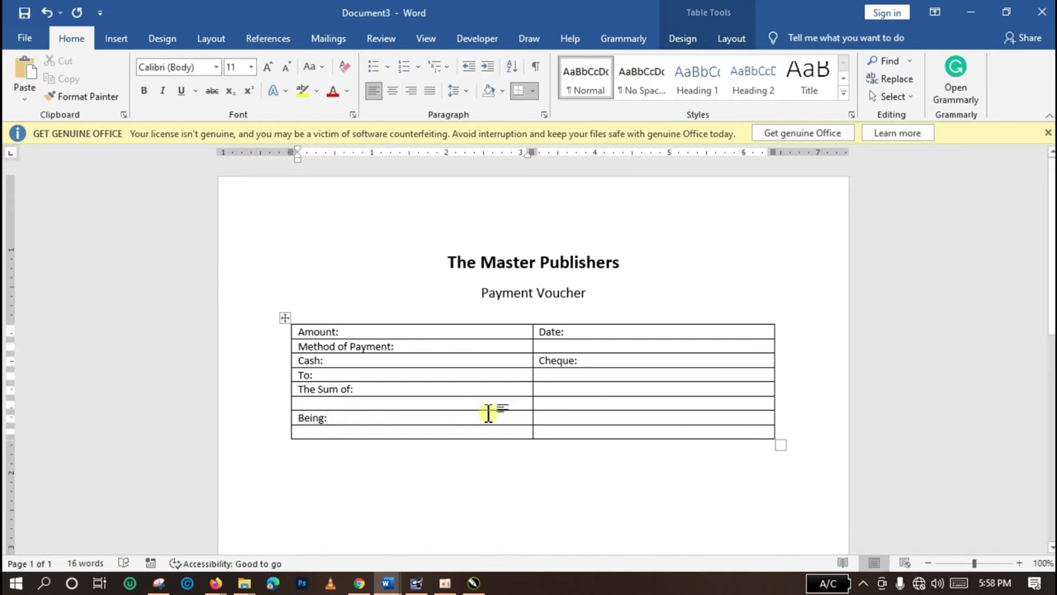
click(547, 418)
text(Payee:)
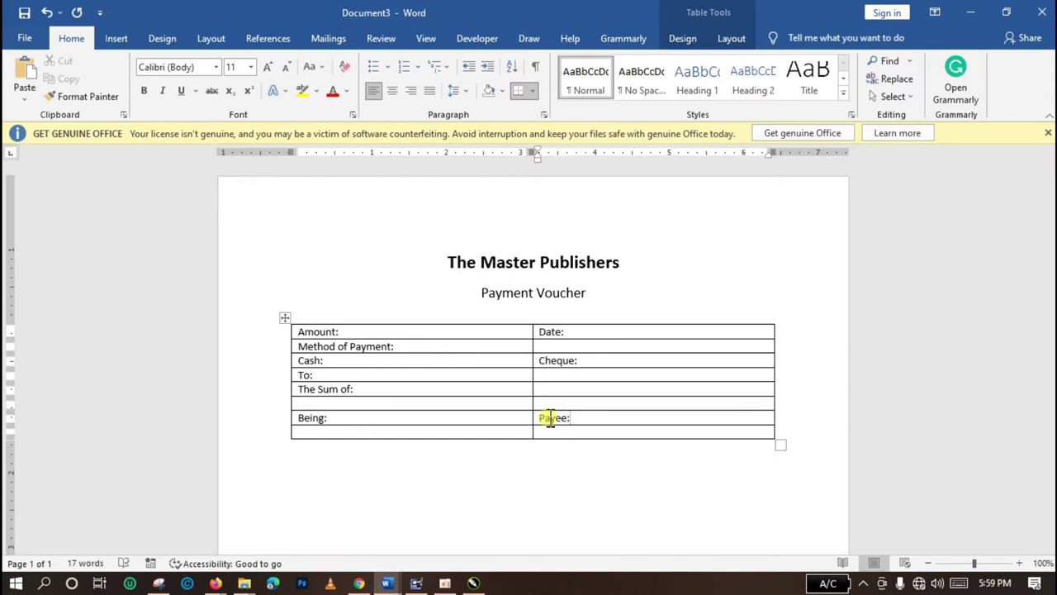
Add Approved by: and Paid By: in the bottom row and select the Paid By: cell.
click(438, 431)
text(Approved b)
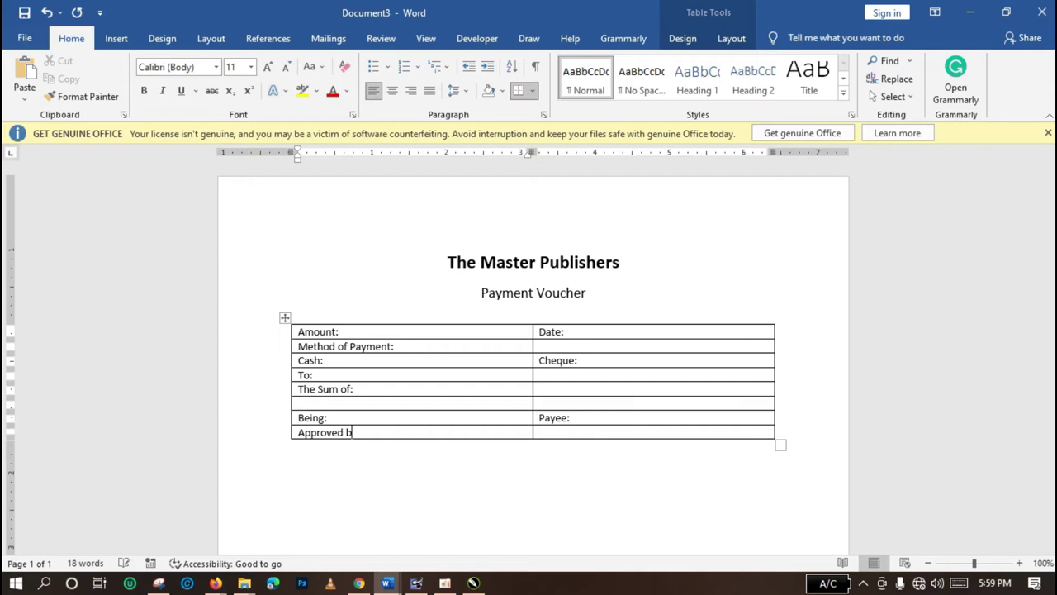
text(y:)
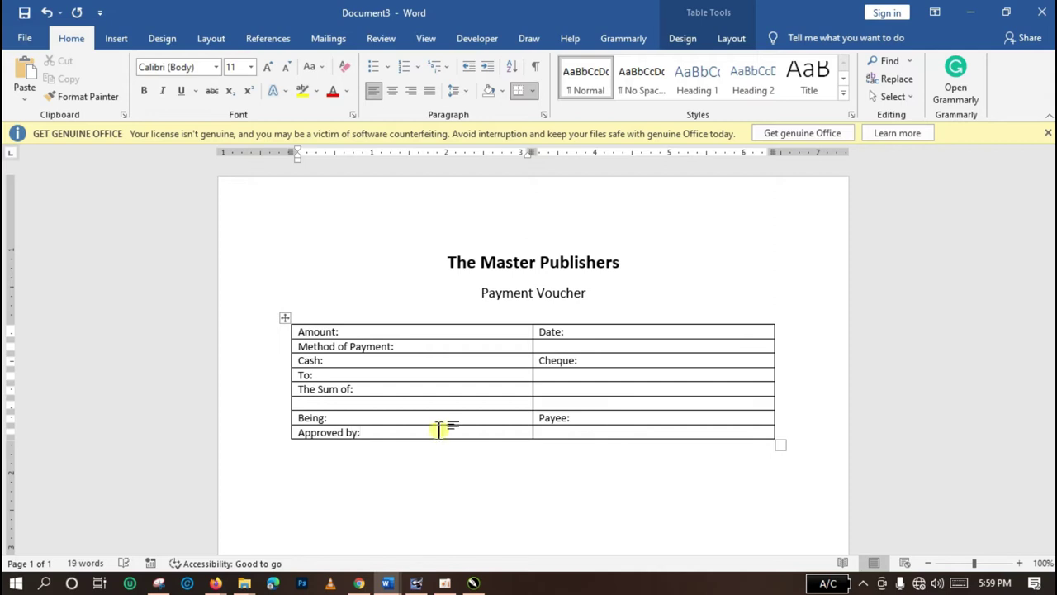
click(640, 433)
text(Paid)
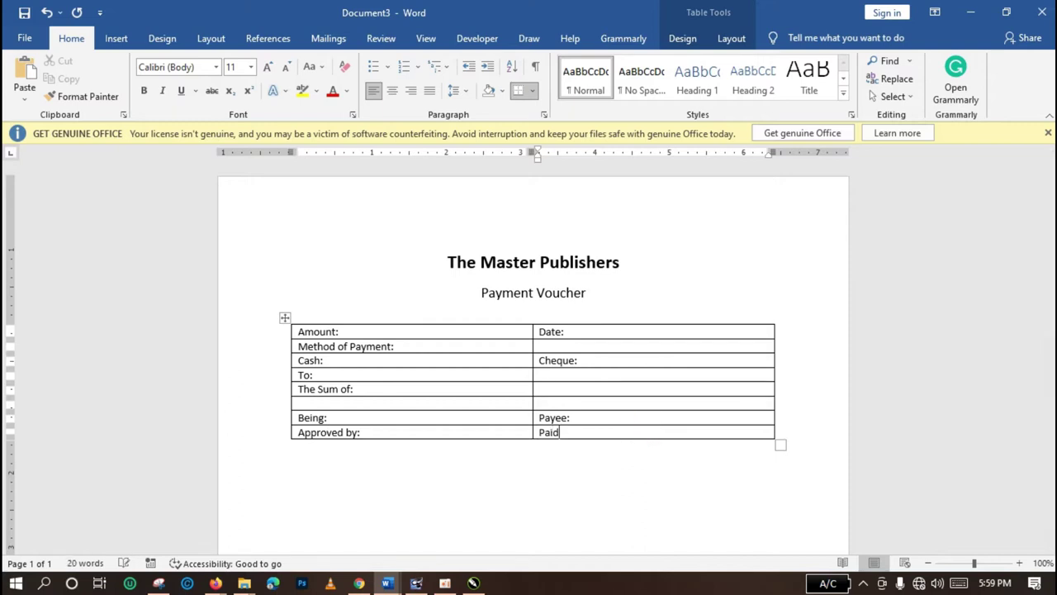
text( By:)
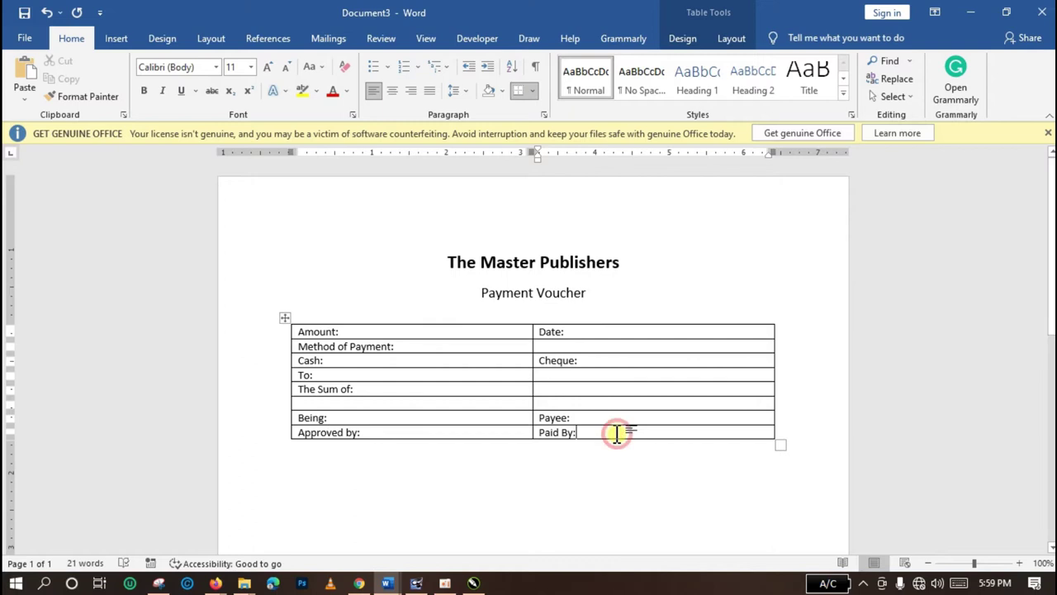
click(536, 432)
right_click(639, 434)
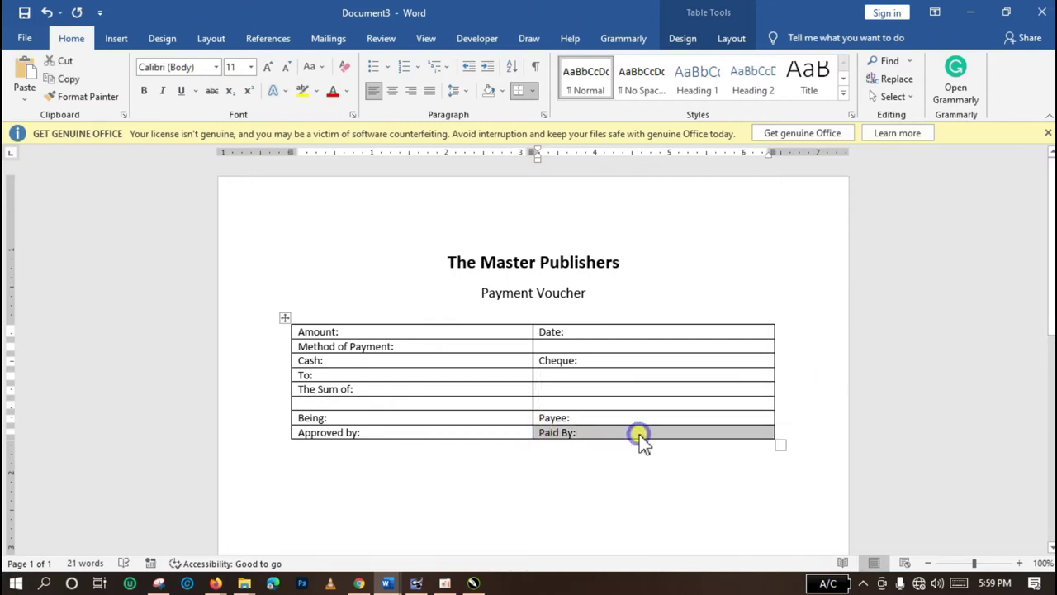
Split the Paid By: cell into two columns and one row.
key(Escape)
click(607, 431)
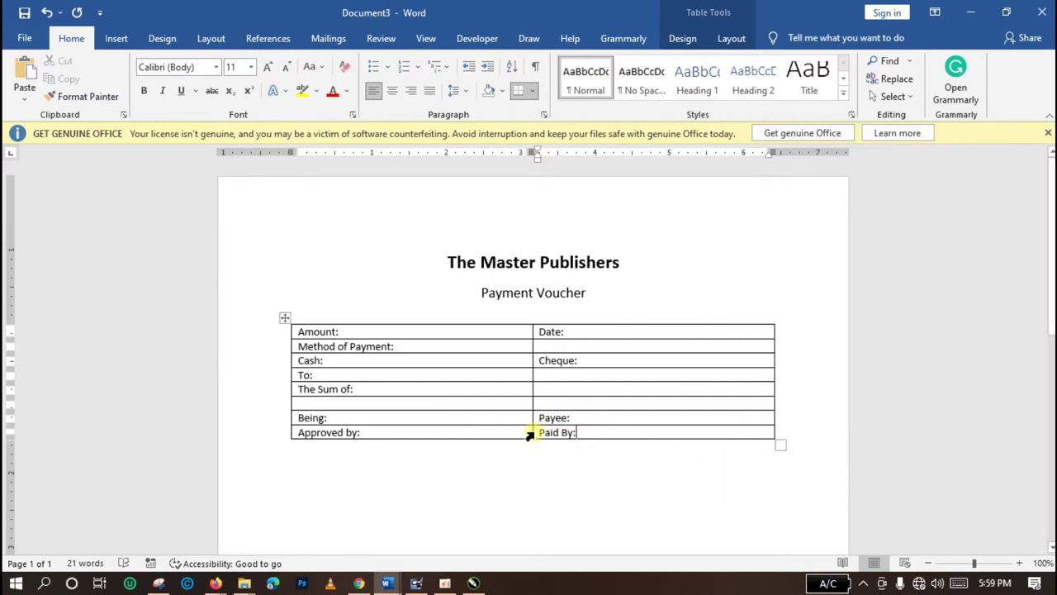
drag(542, 435, 774, 442)
click(766, 431)
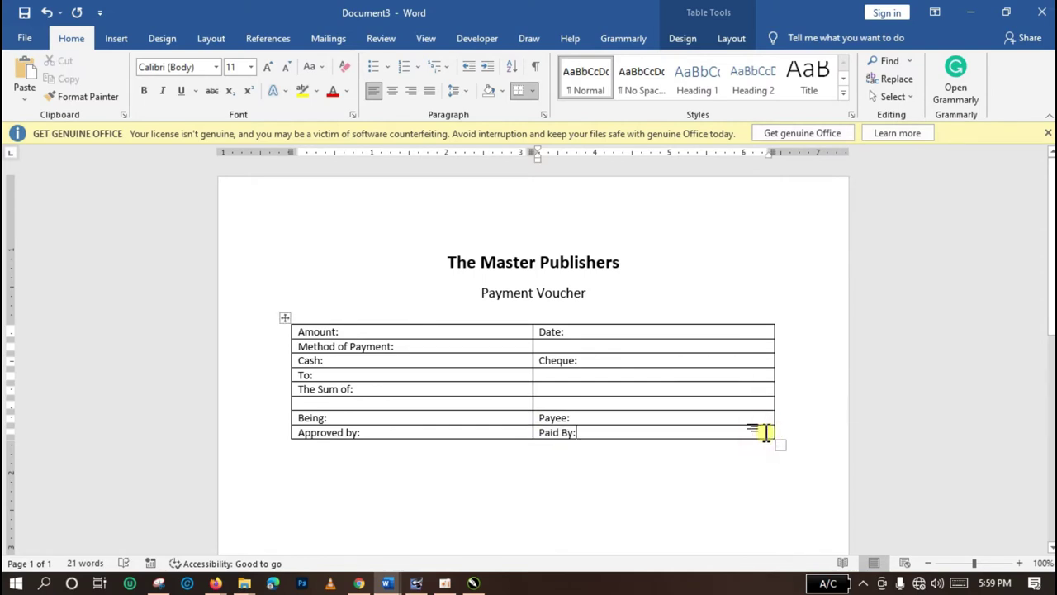
drag(582, 438, 541, 436)
click(607, 434)
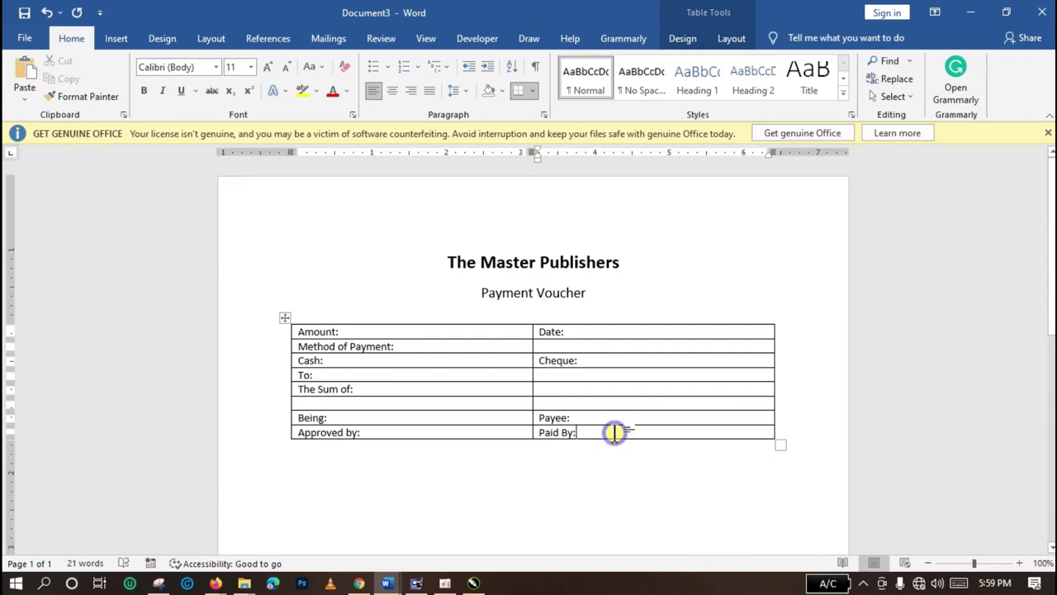
right_click(616, 433)
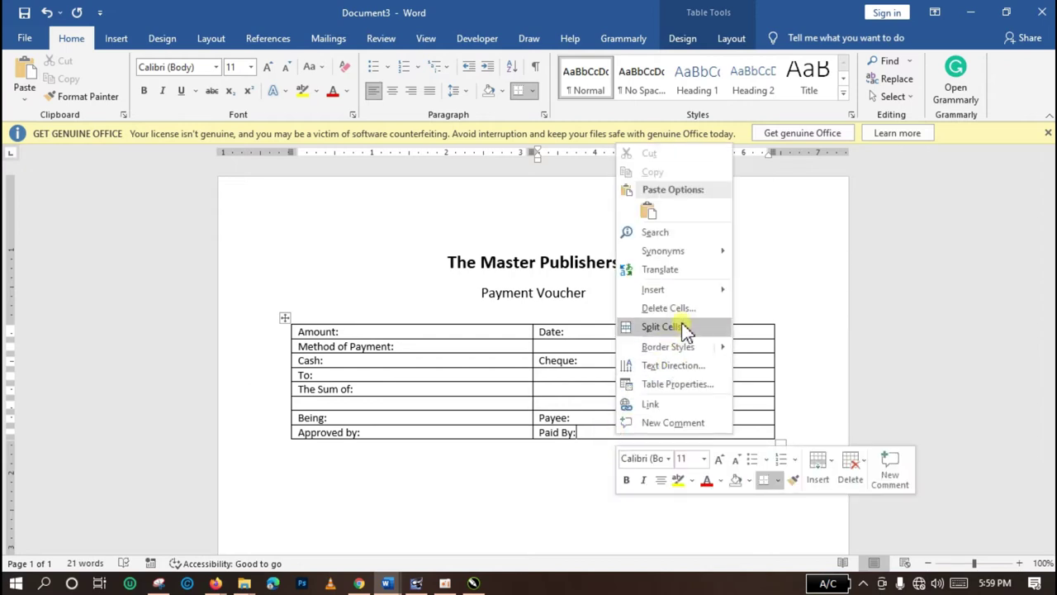
click(663, 327)
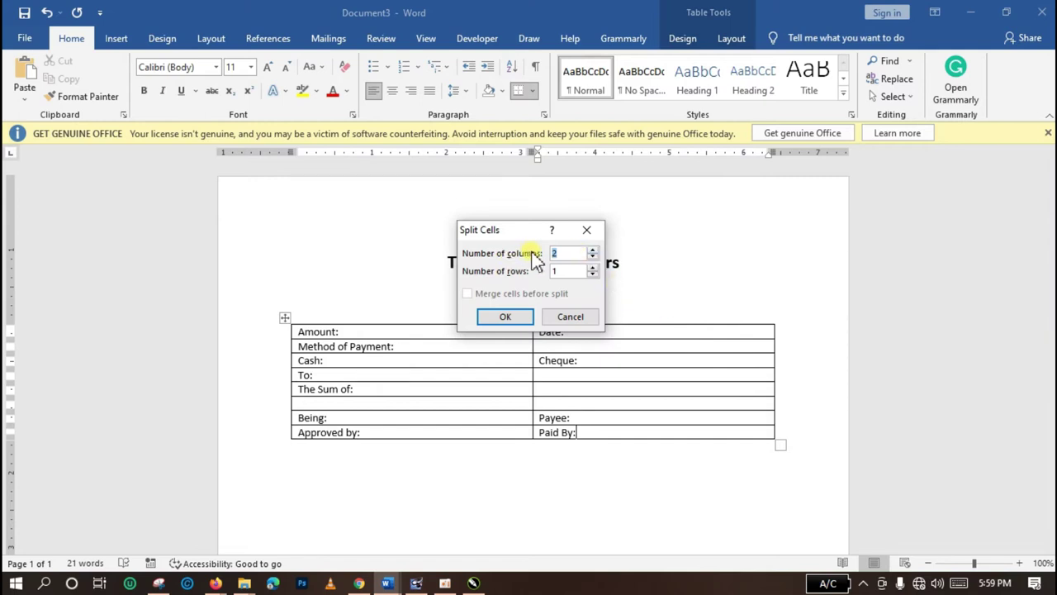
click(514, 318)
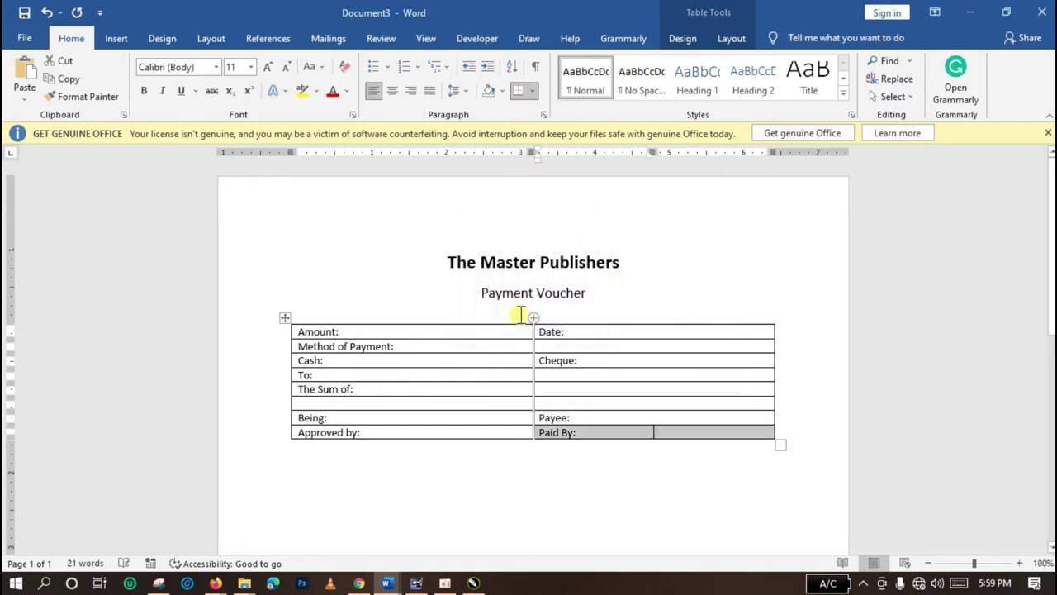
Type Signature in the new cell to the right of Paid By:.
click(598, 435)
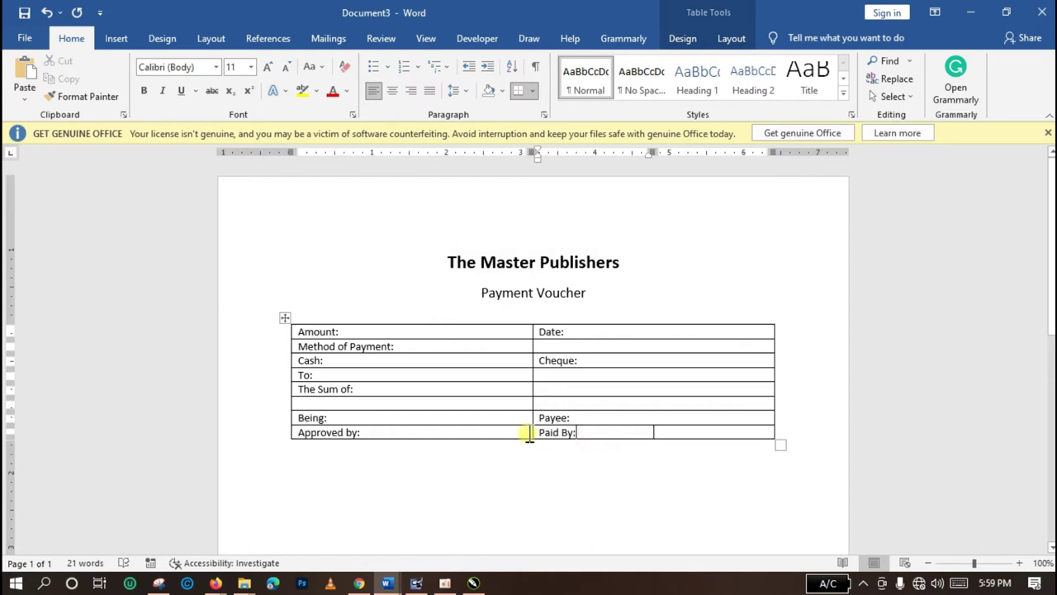
click(523, 432)
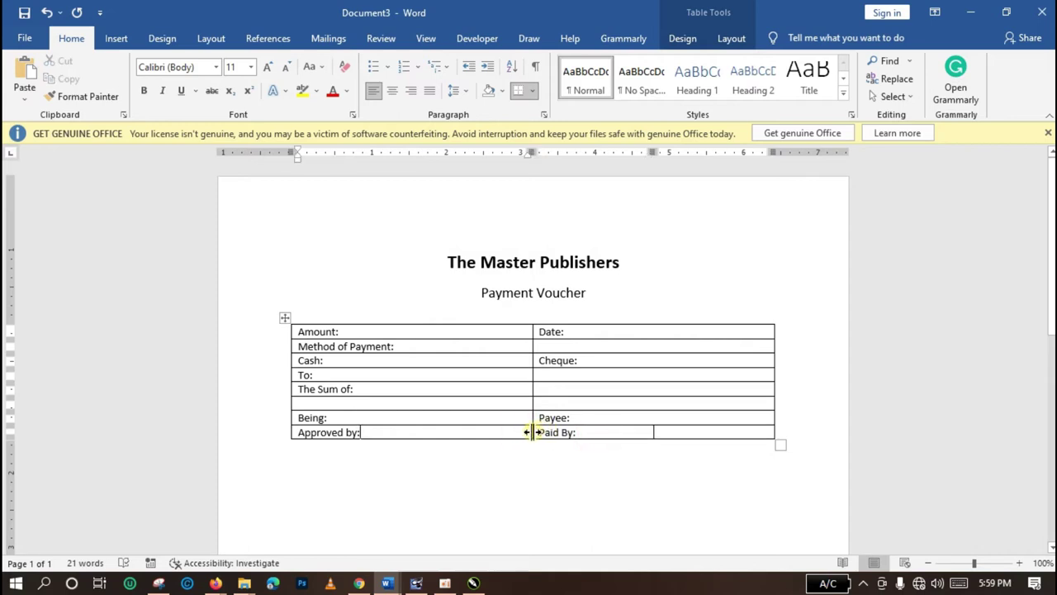
mouse_move(533, 431)
mouse_down()
mouse_move(488, 433)
mouse_move(530, 434)
mouse_up()
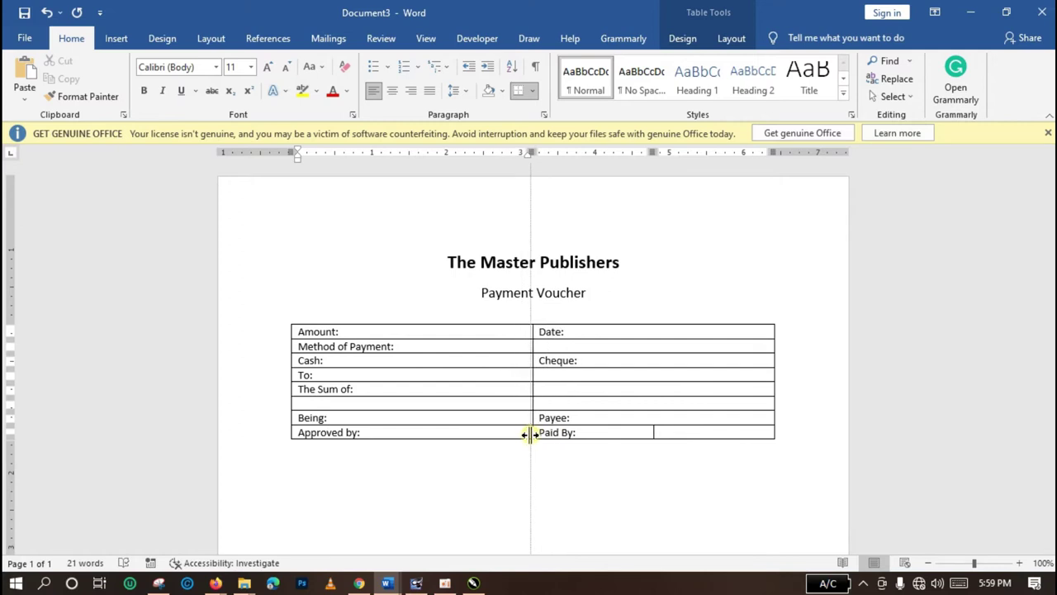
click(661, 432)
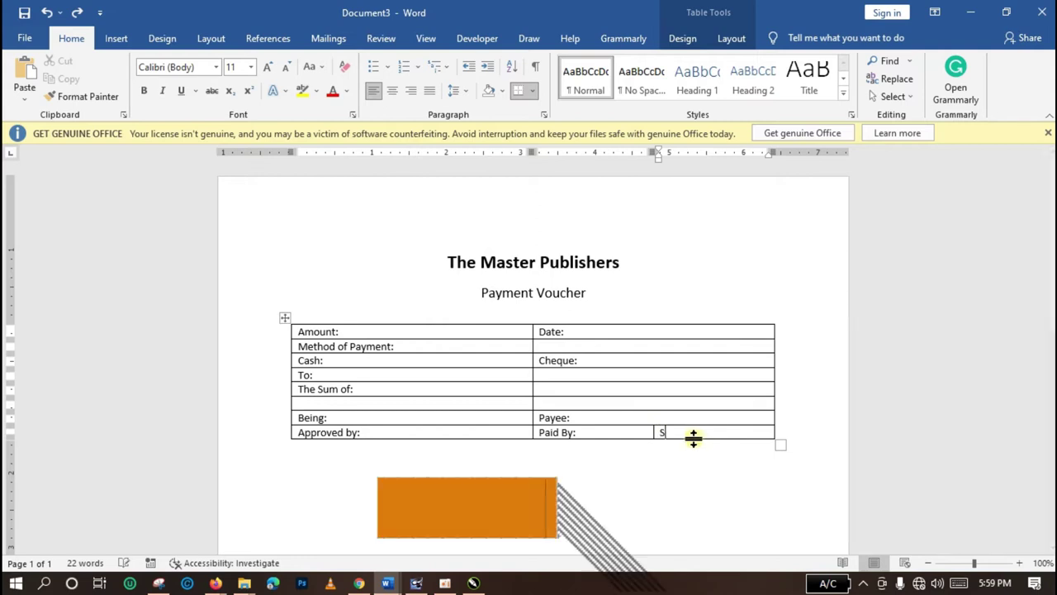
text(Signature)
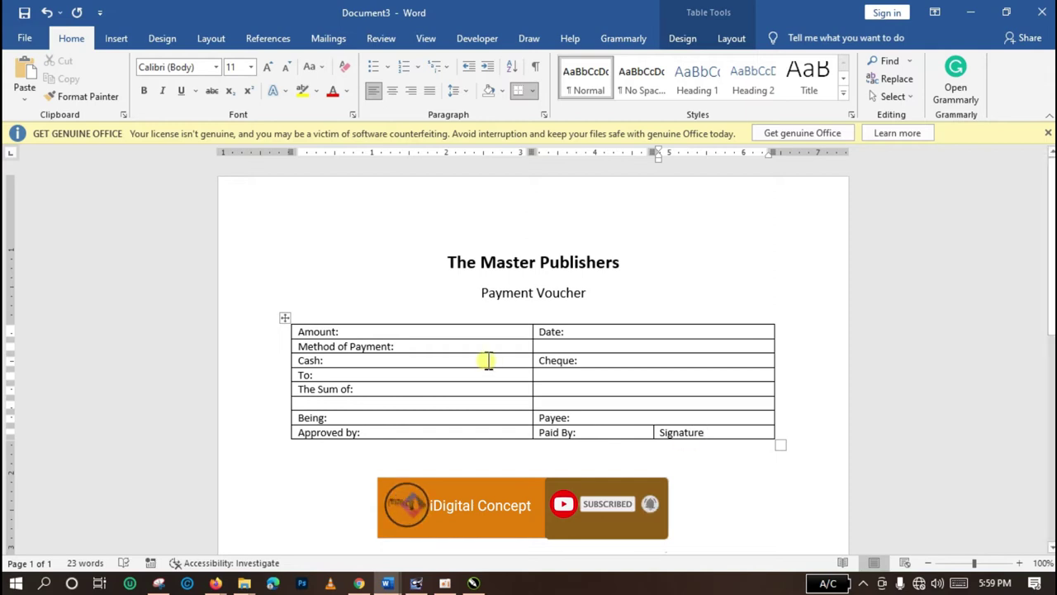
Enlarge the voucher table so it is wider with taller rows, filling more of the page.
click(284, 317)
scroll(1053, 358, down, 5)
scroll(1053, 305, up, 3)
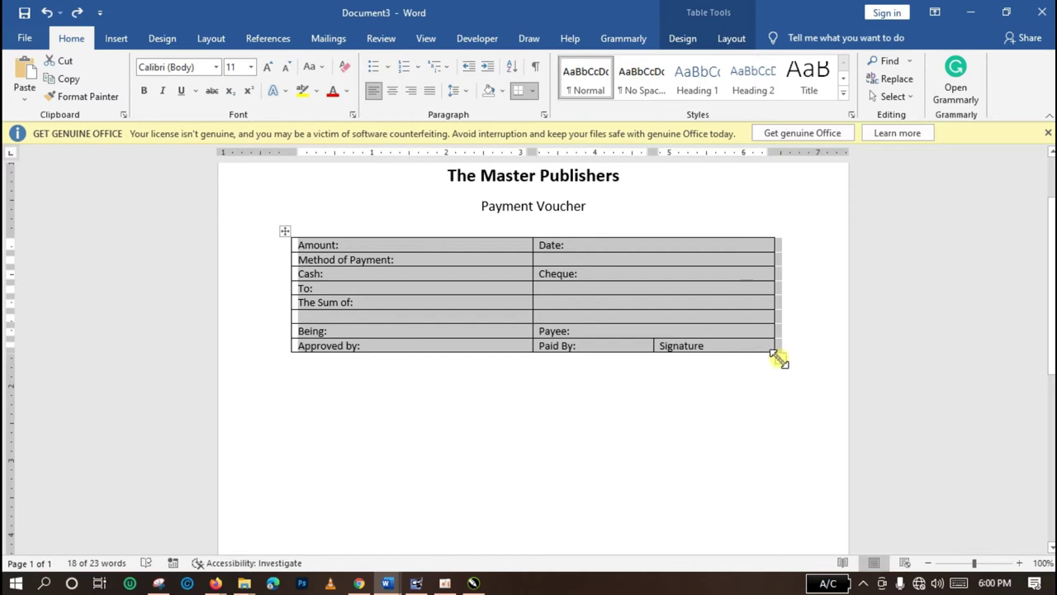
drag(777, 357, 784, 364)
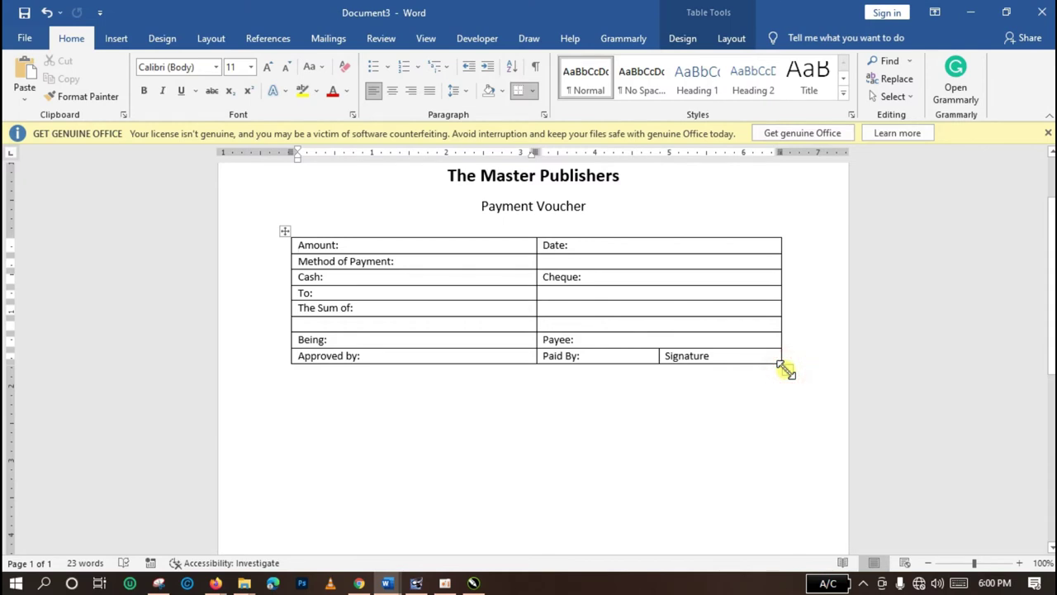
drag(784, 369, 750, 466)
drag(1053, 421, 1053, 301)
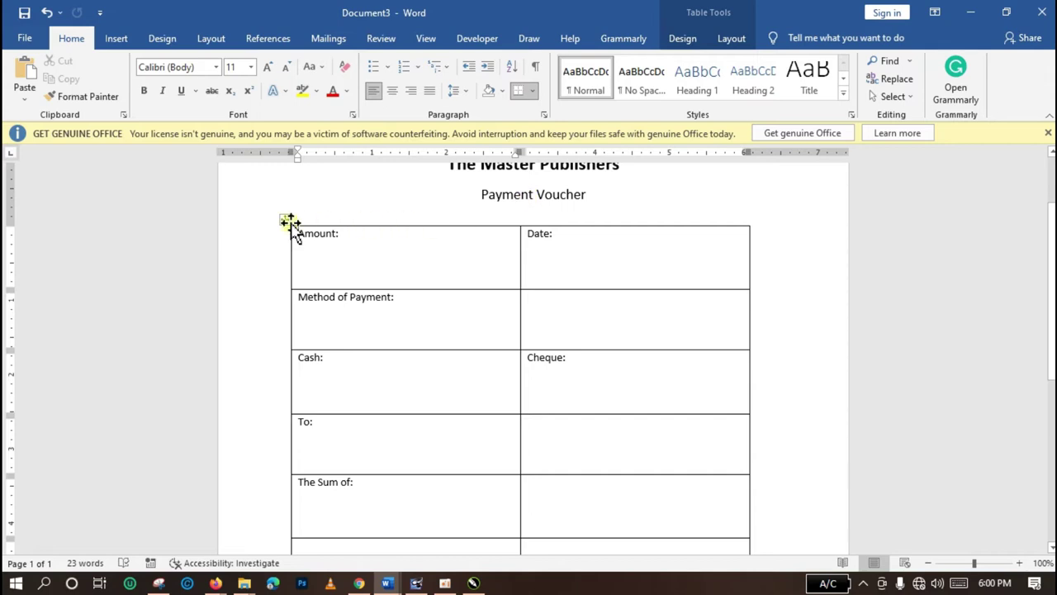
Check the Amount: and Date: labels in the top row.
drag(345, 234, 293, 233)
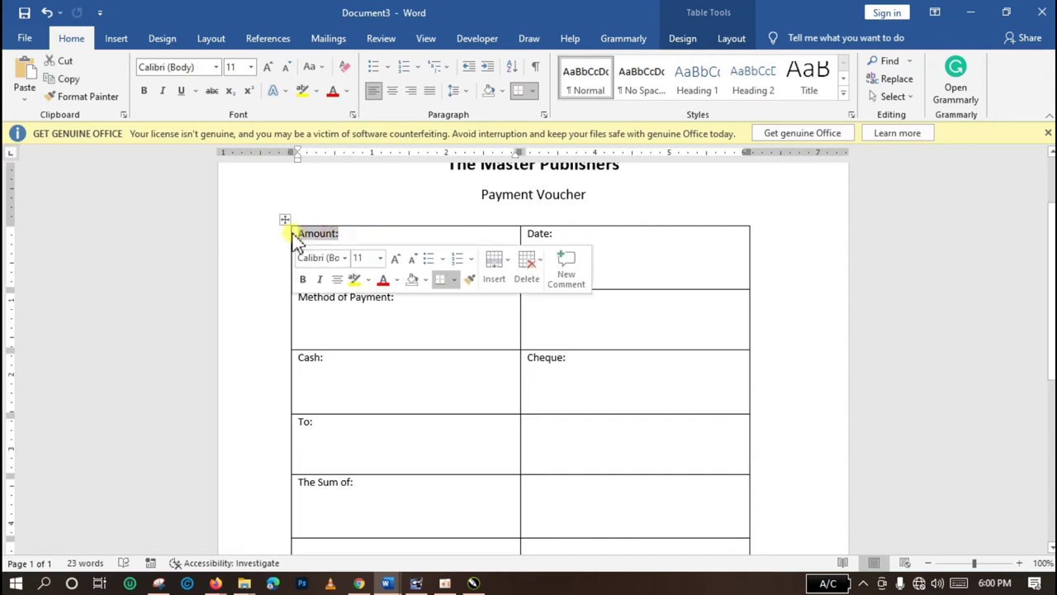
click(347, 233)
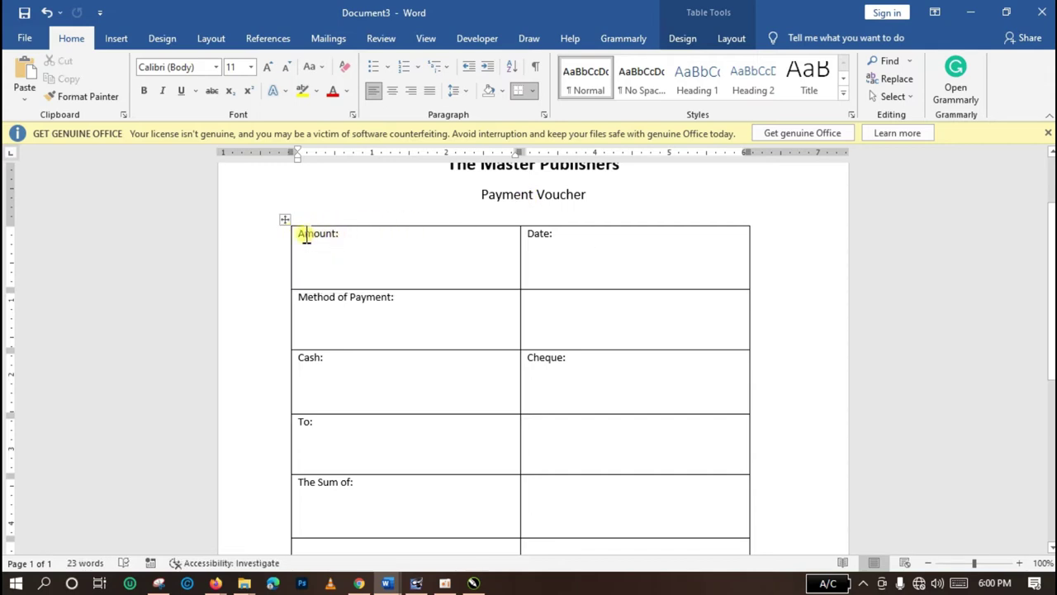
click(553, 238)
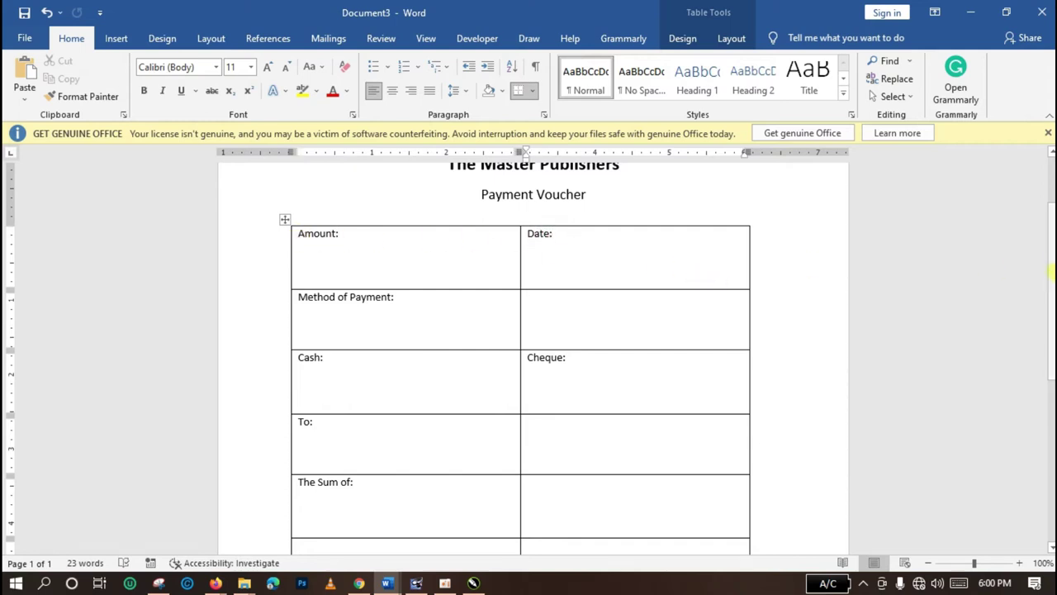
scroll(1052, 273, down, 1)
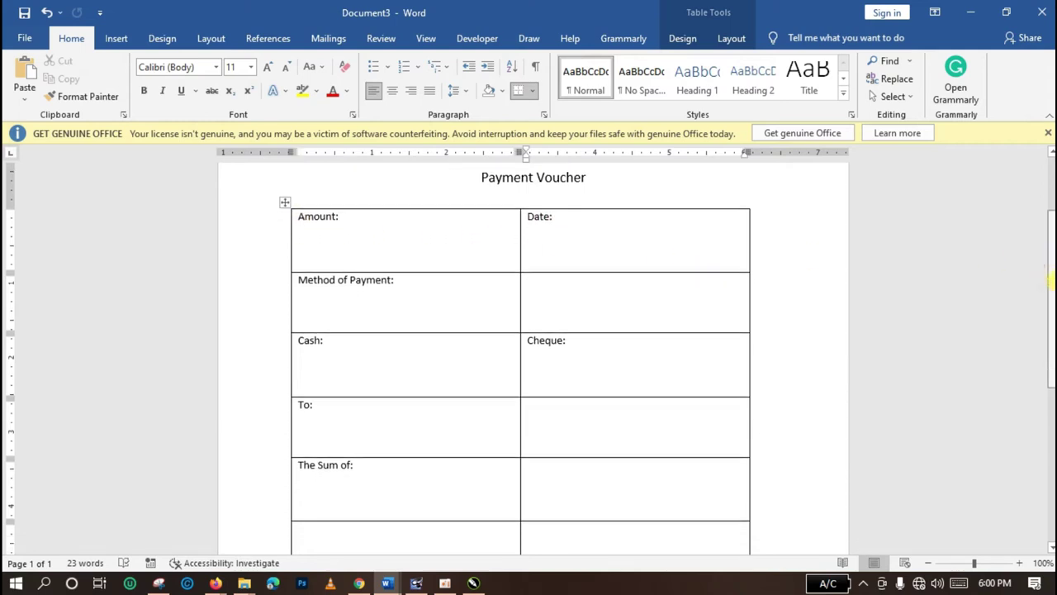
Centre the table on the page and give its cells Center vertical alignment.
click(284, 202)
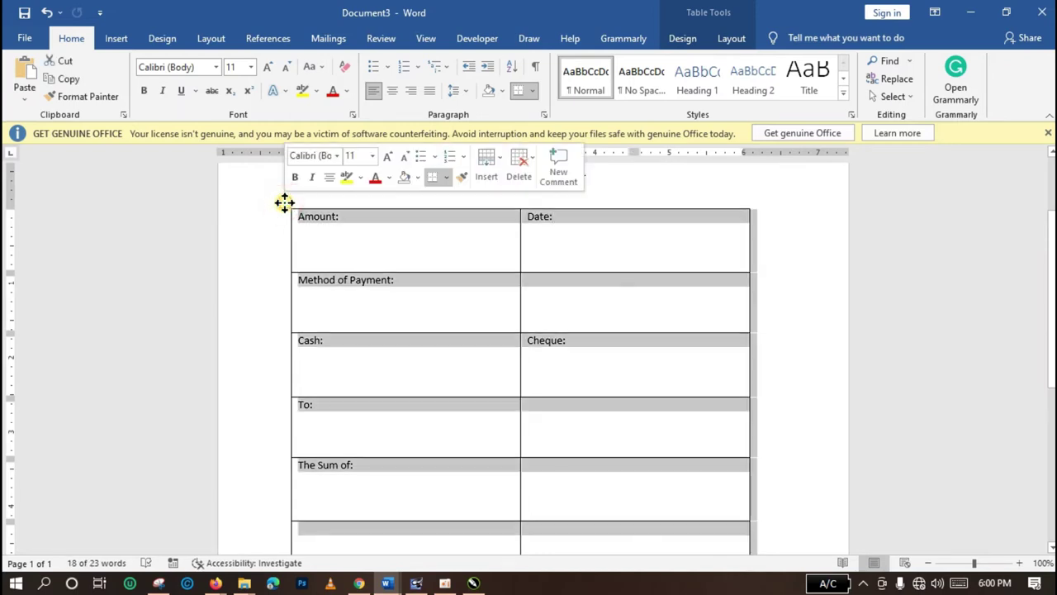
key(ctrl+e)
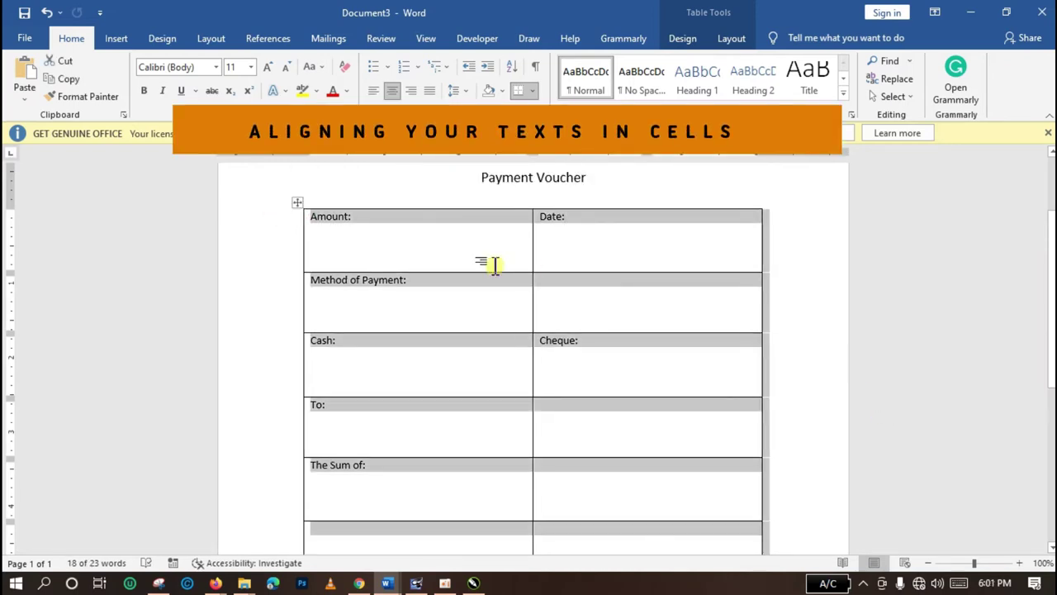
click(297, 204)
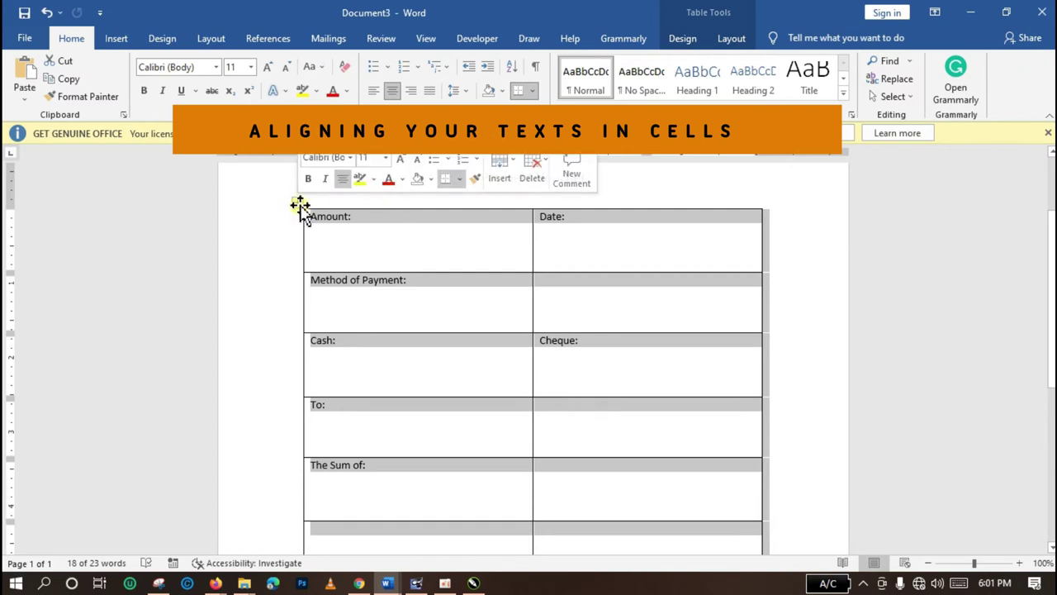
right_click(300, 206)
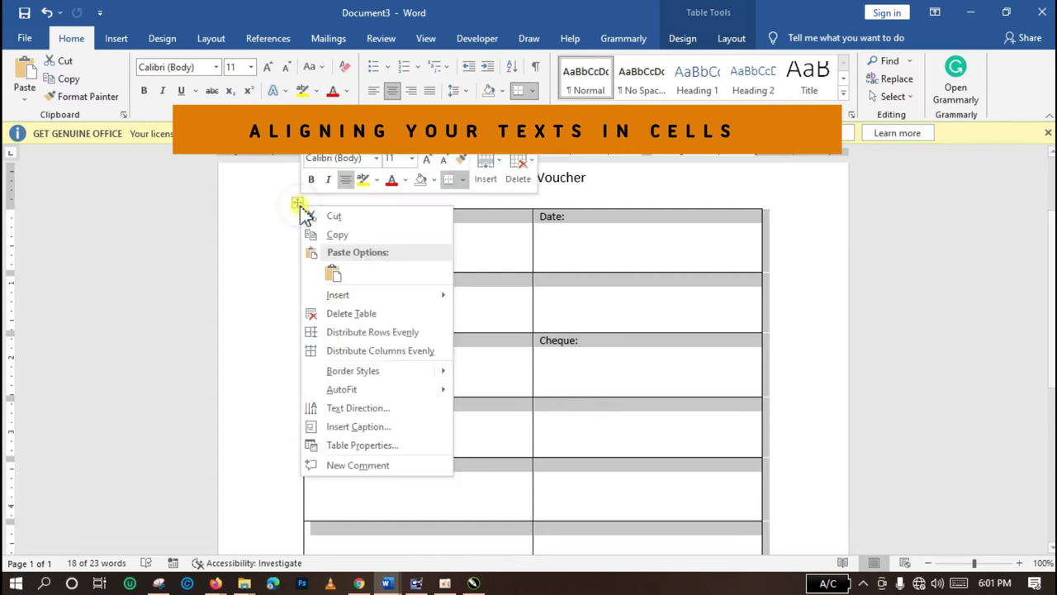
click(388, 445)
click(766, 122)
click(797, 125)
click(740, 215)
click(883, 411)
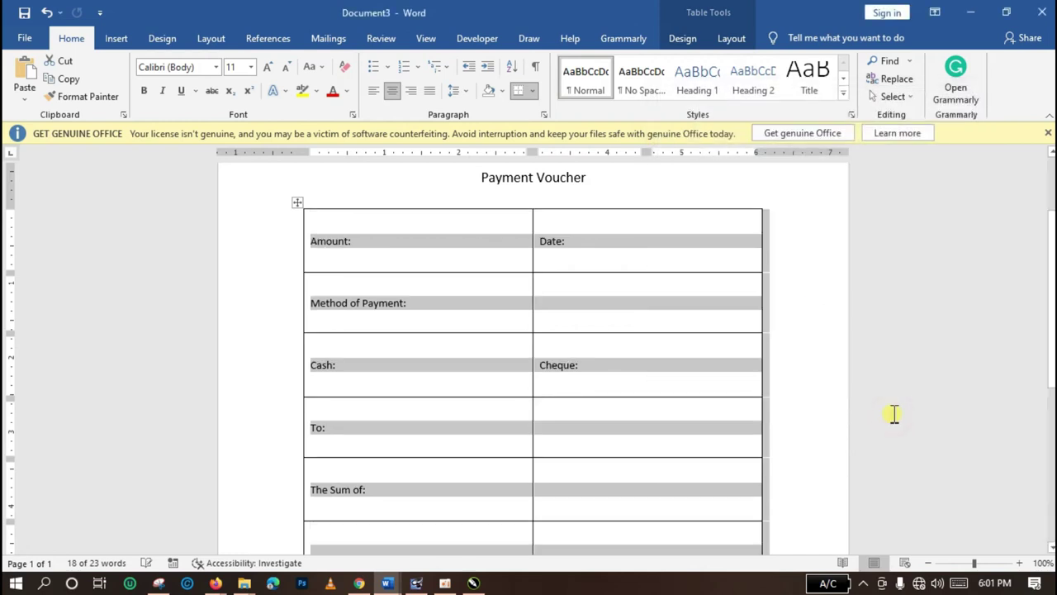
Select the table labels and keep them left-aligned after trying centred text.
click(687, 239)
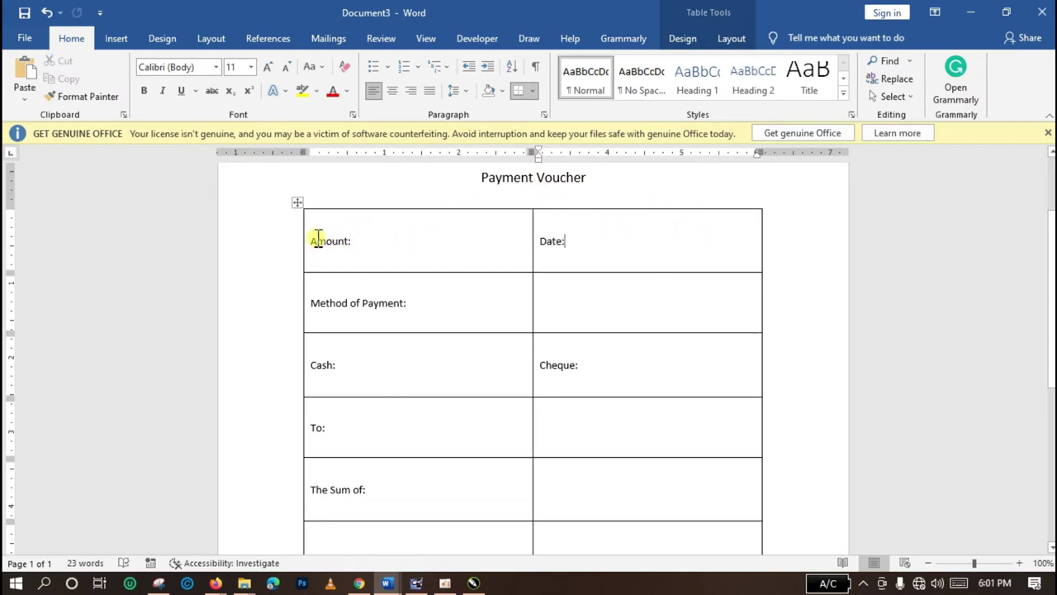
mouse_move(313, 241)
mouse_down()
mouse_move(637, 472)
mouse_move(661, 567)
mouse_move(652, 517)
mouse_move(670, 512)
mouse_move(663, 406)
mouse_move(697, 358)
mouse_up()
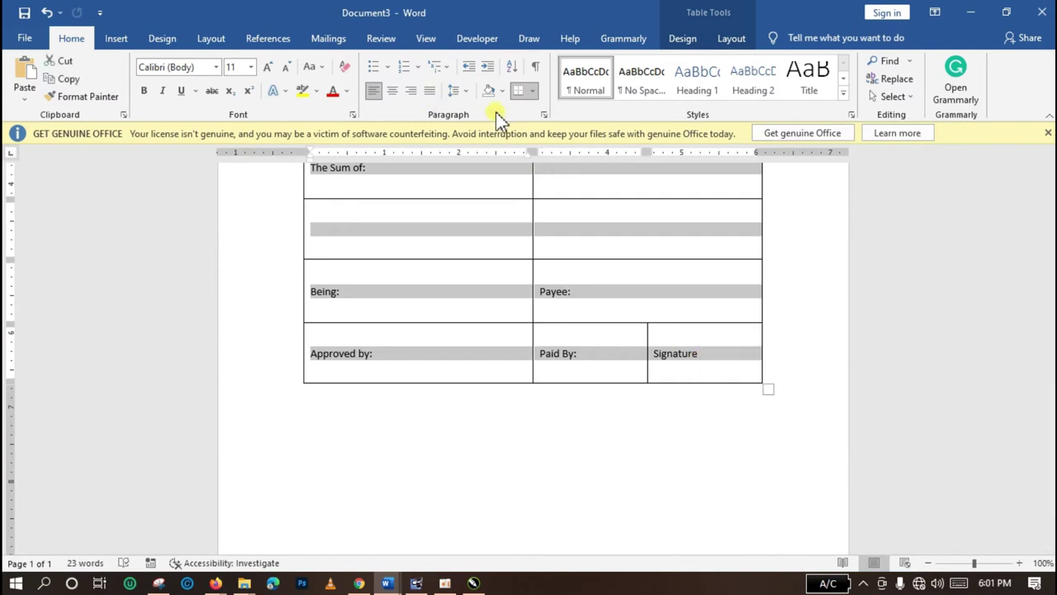
scroll(877, 299, up, 5)
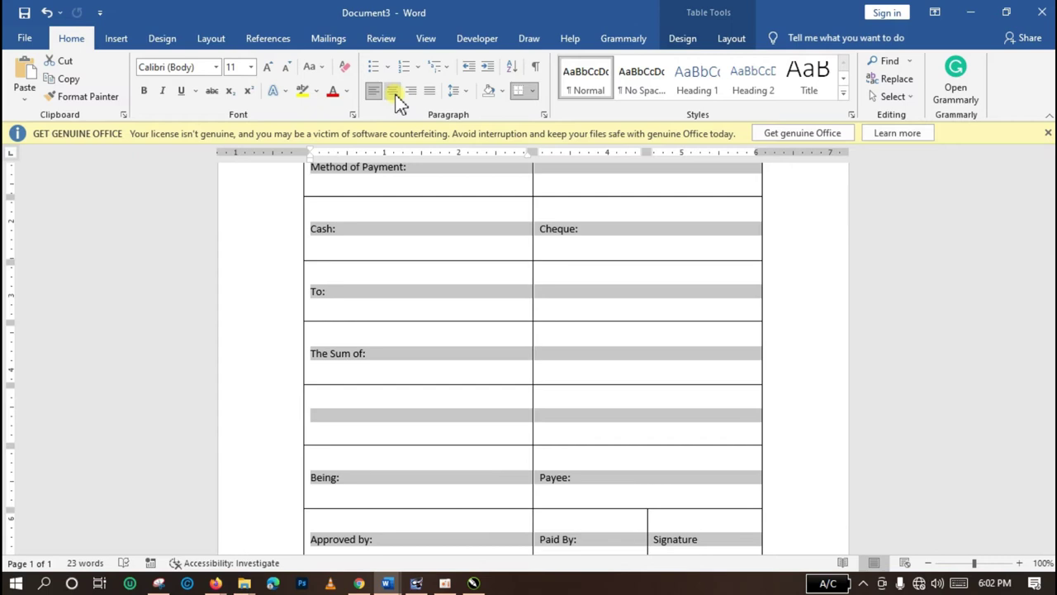
scroll(1052, 322, up, 1)
scroll(1052, 322, up, 3)
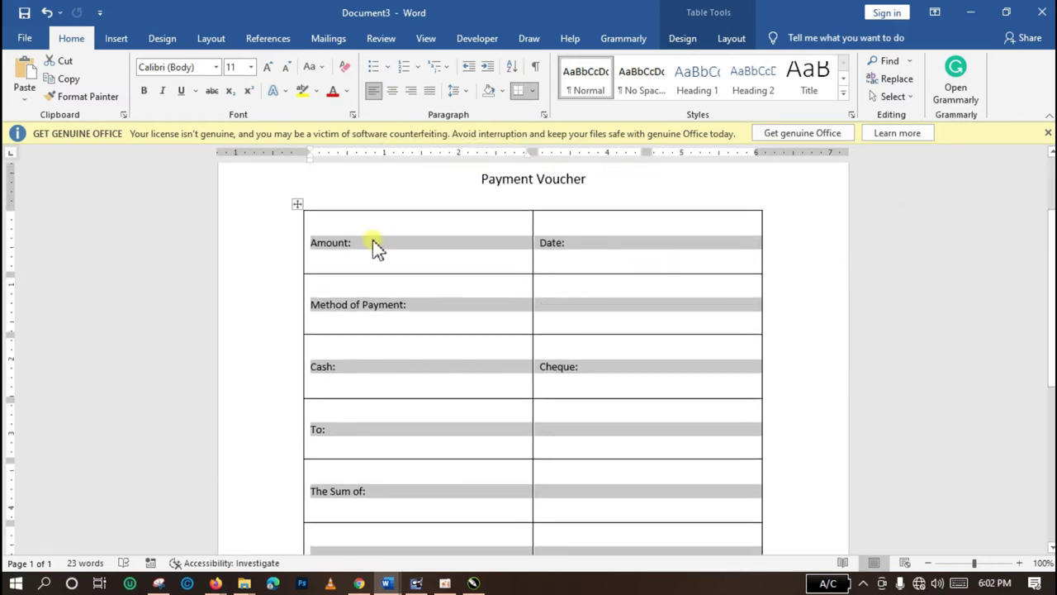
click(393, 91)
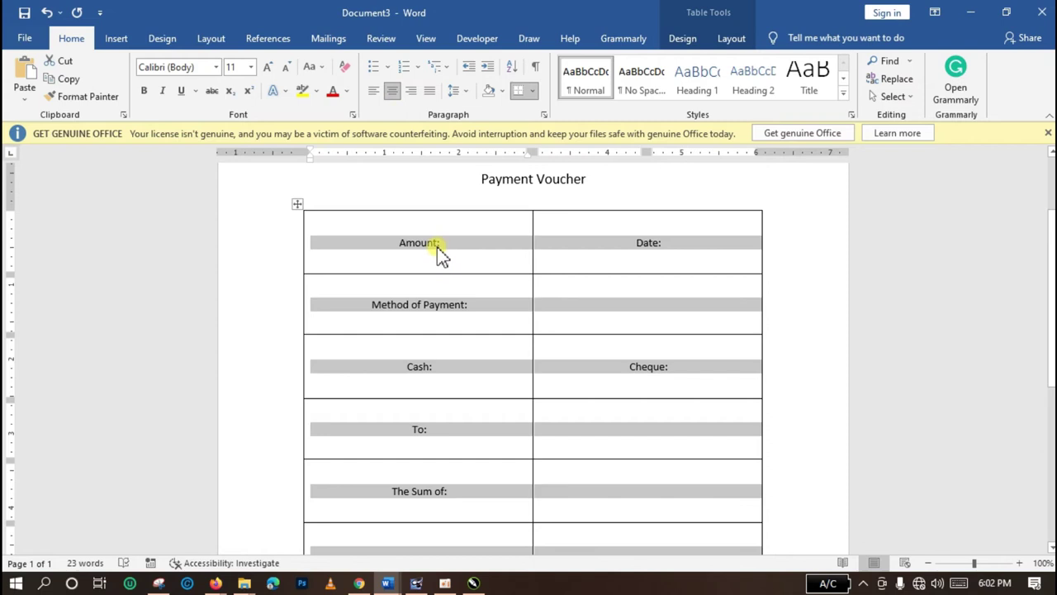
click(374, 92)
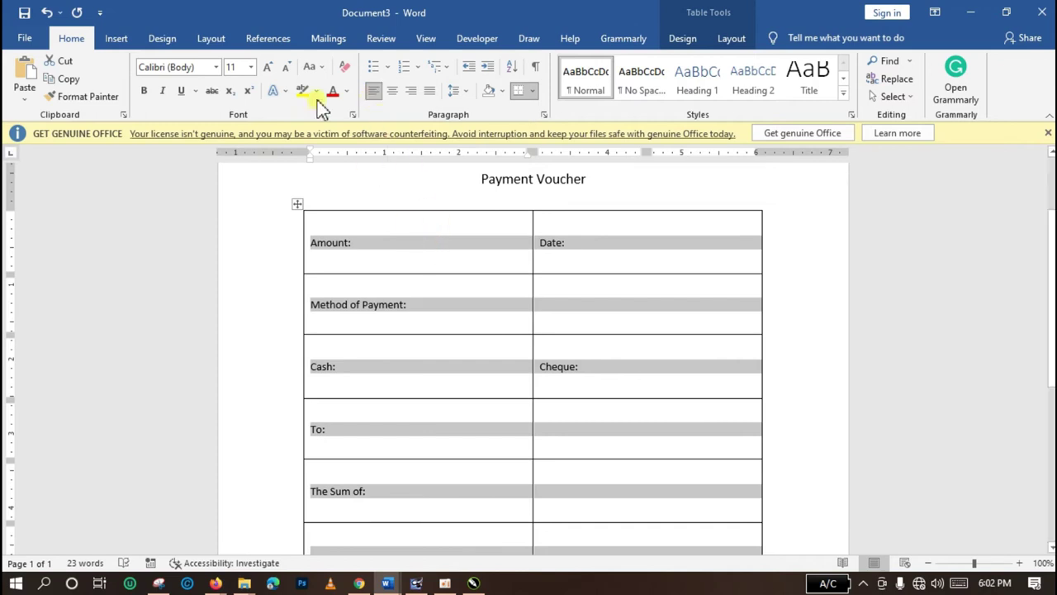
Set the table labels to Calibri (Body) and grow them from 11 to 12 pt.
click(217, 69)
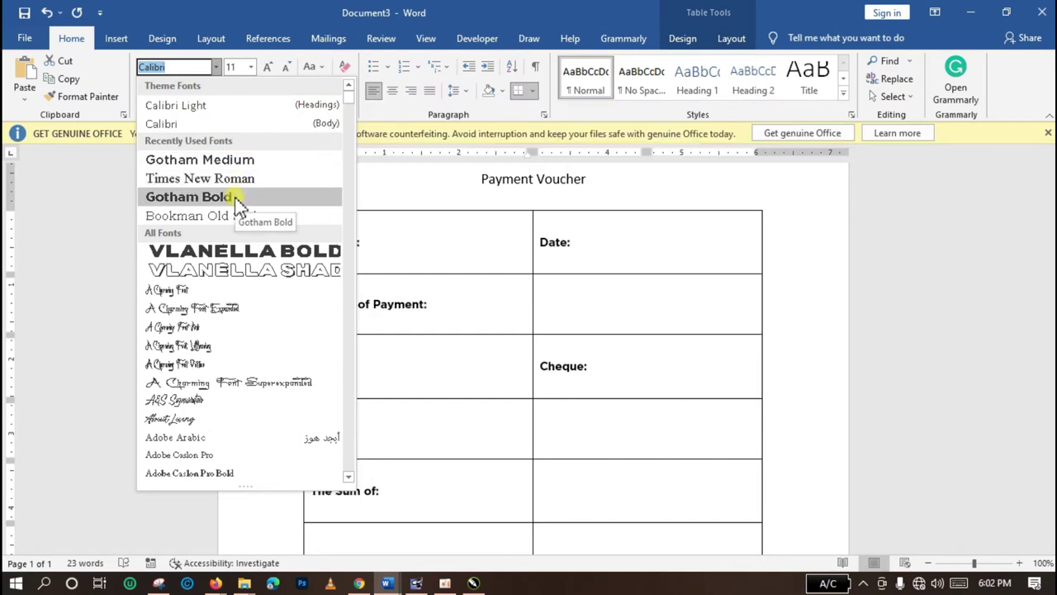
click(238, 125)
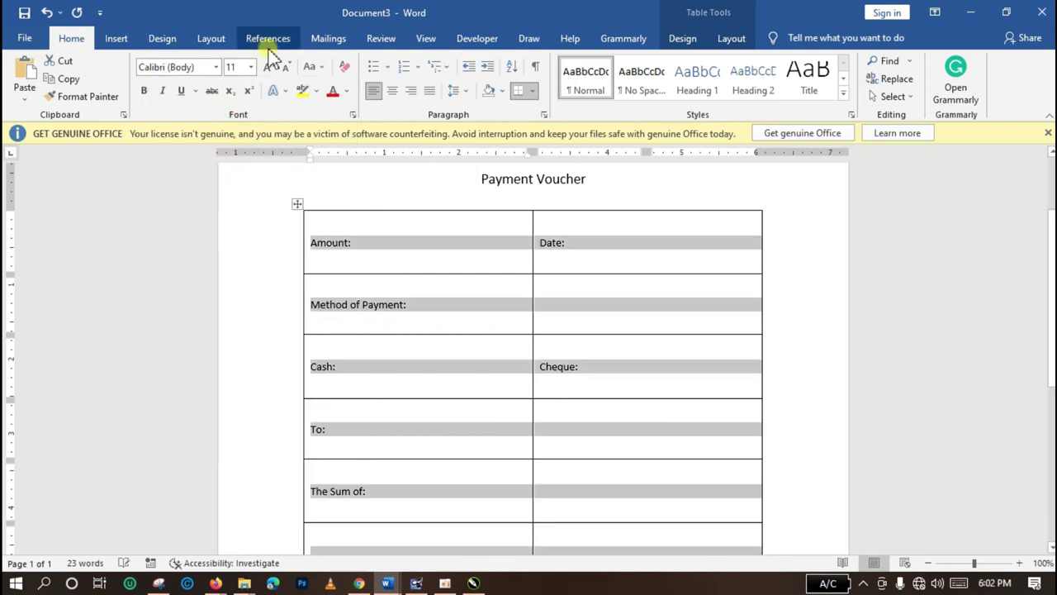
click(270, 67)
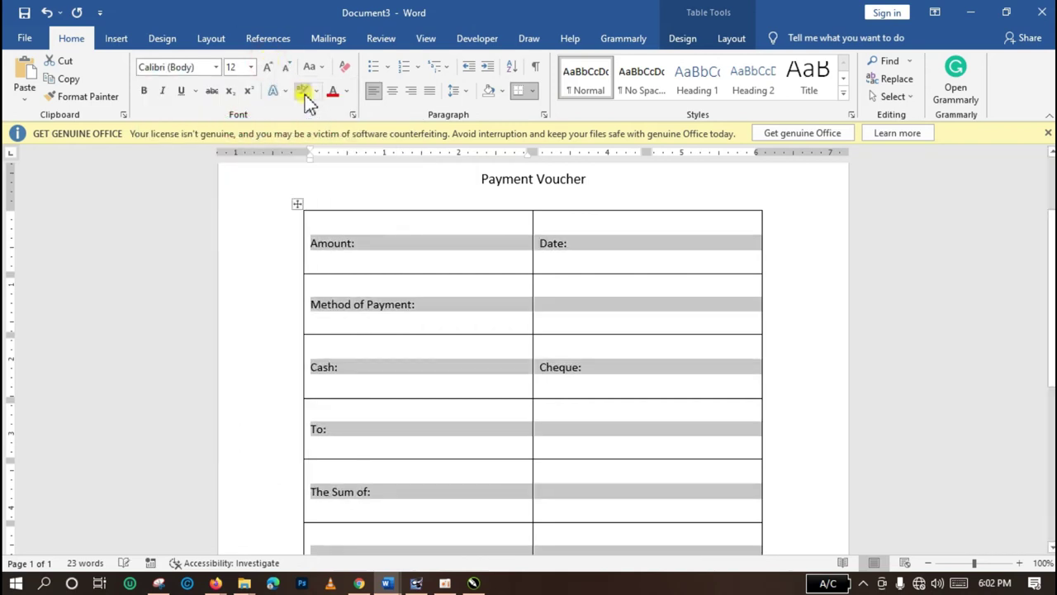
click(444, 240)
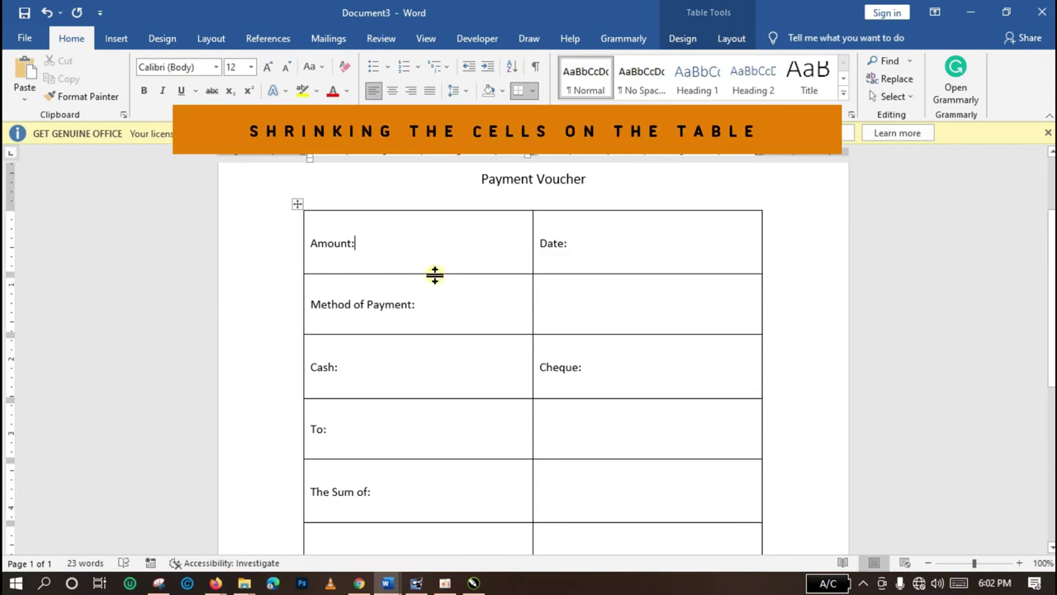
Shorten the Amount/Date and Method of Payment rows to fit a single line of text.
drag(420, 273, 424, 241)
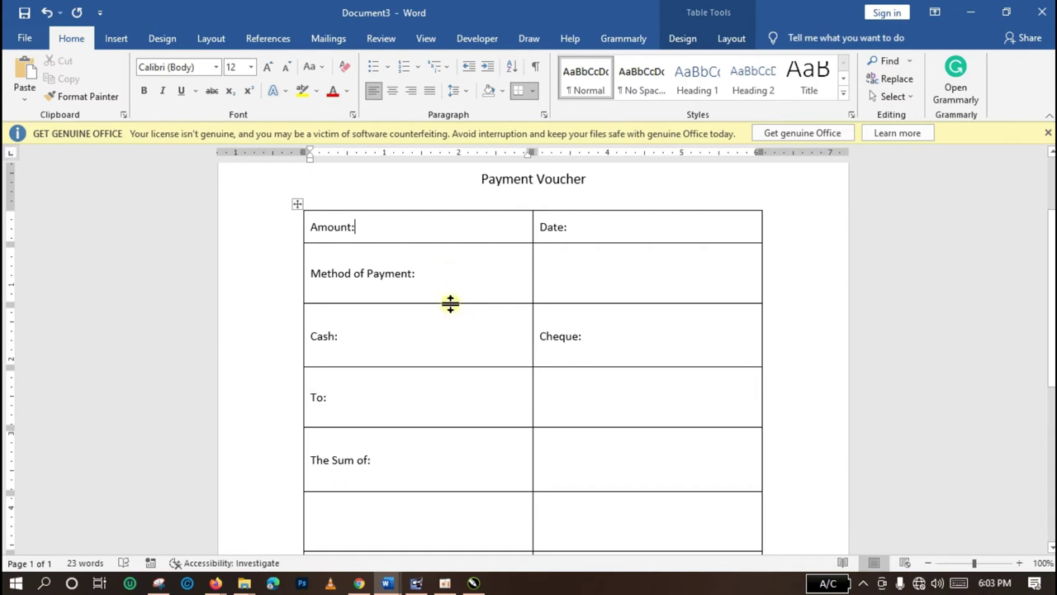
drag(450, 303, 451, 273)
click(458, 241)
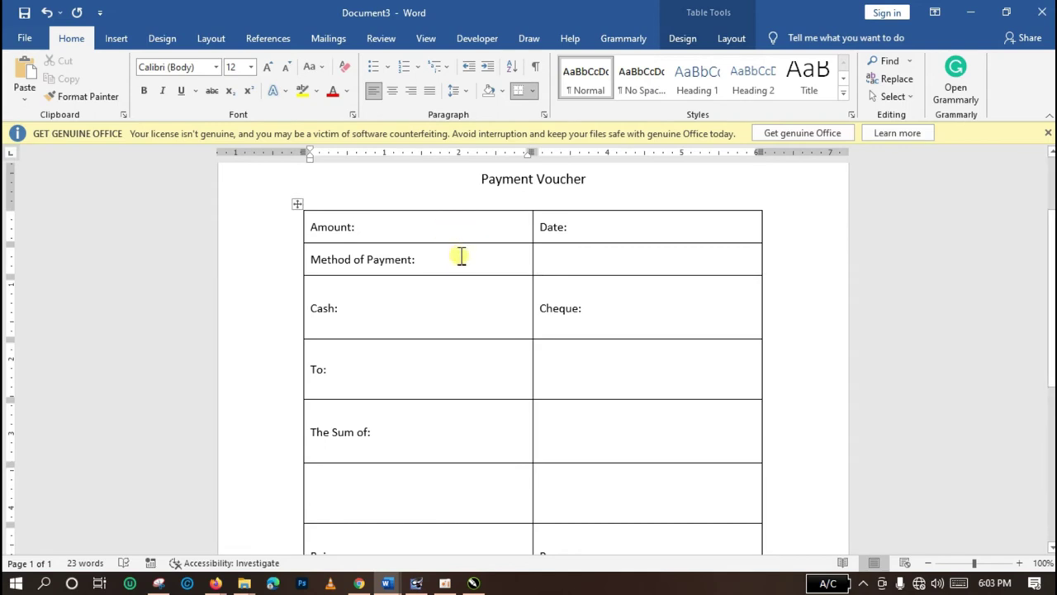
click(455, 229)
drag(413, 228, 590, 241)
drag(470, 257, 571, 259)
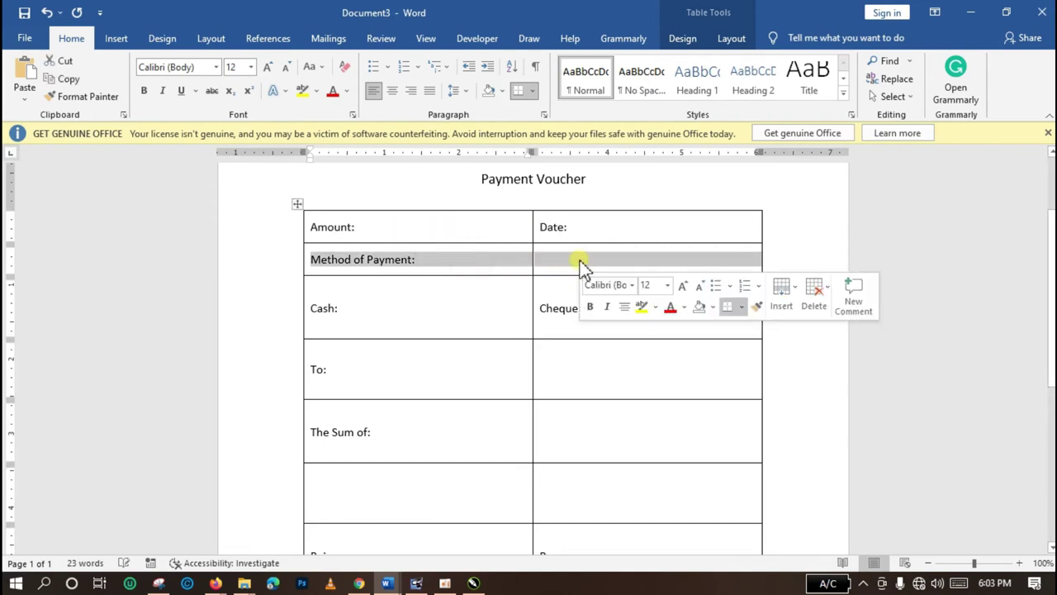
Merge the two Method of Payment cells into a single cell.
click(500, 267)
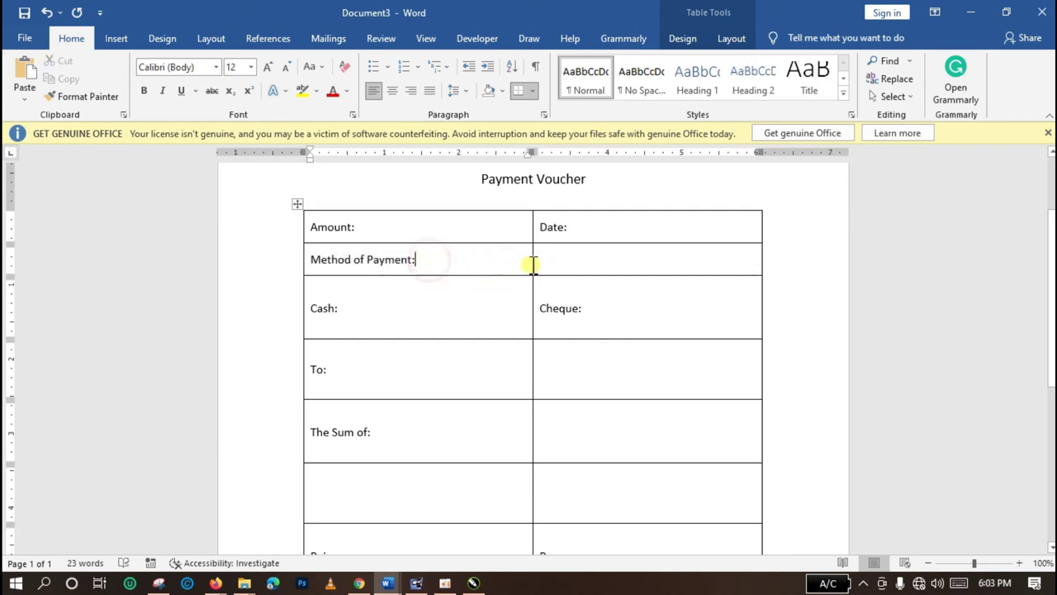
click(583, 257)
drag(511, 257, 545, 267)
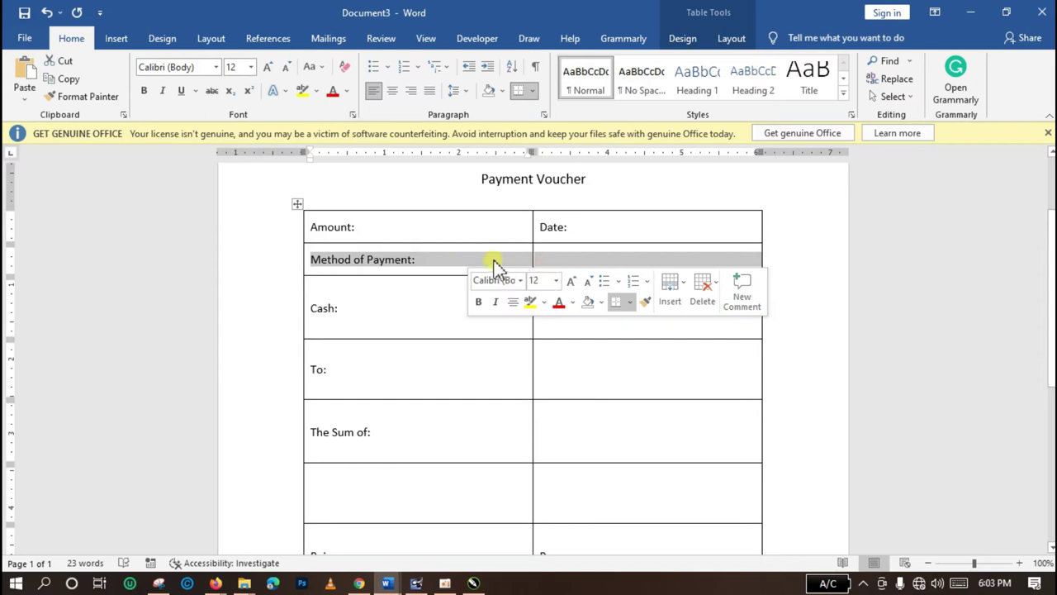
click(431, 259)
drag(427, 259, 550, 261)
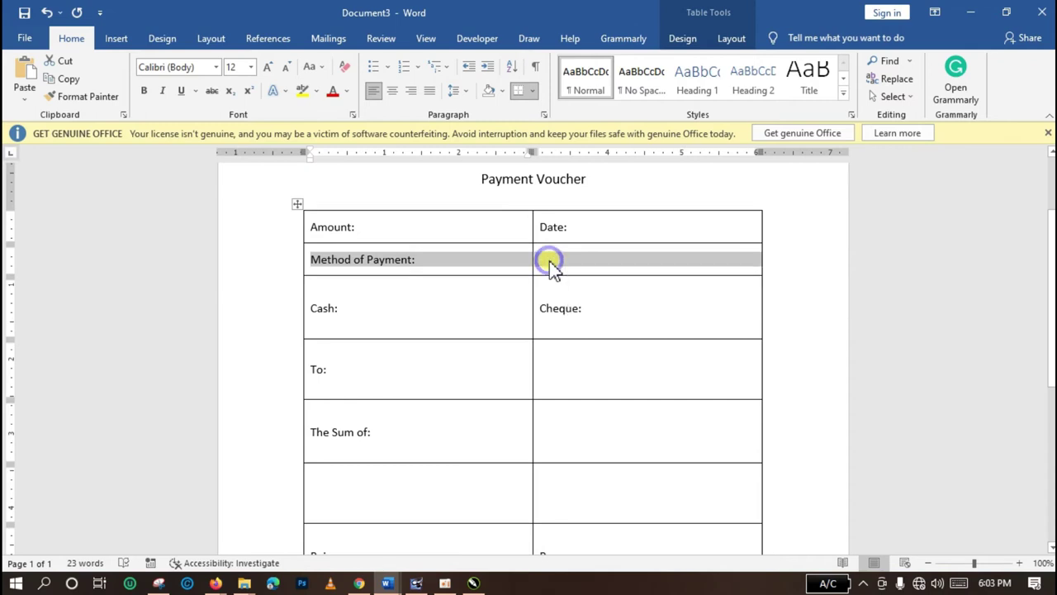
right_click(550, 265)
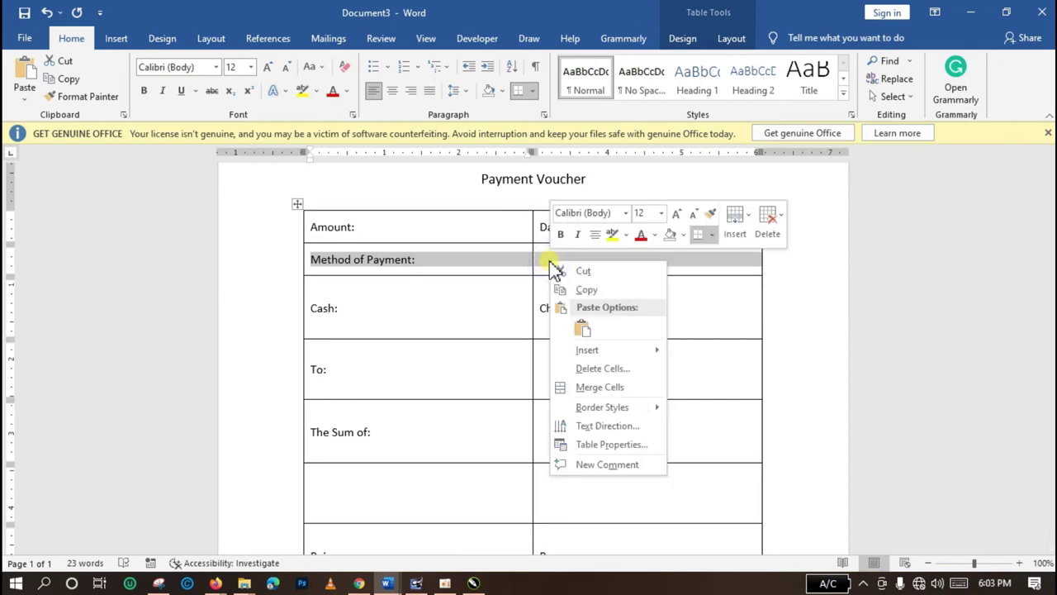
click(599, 389)
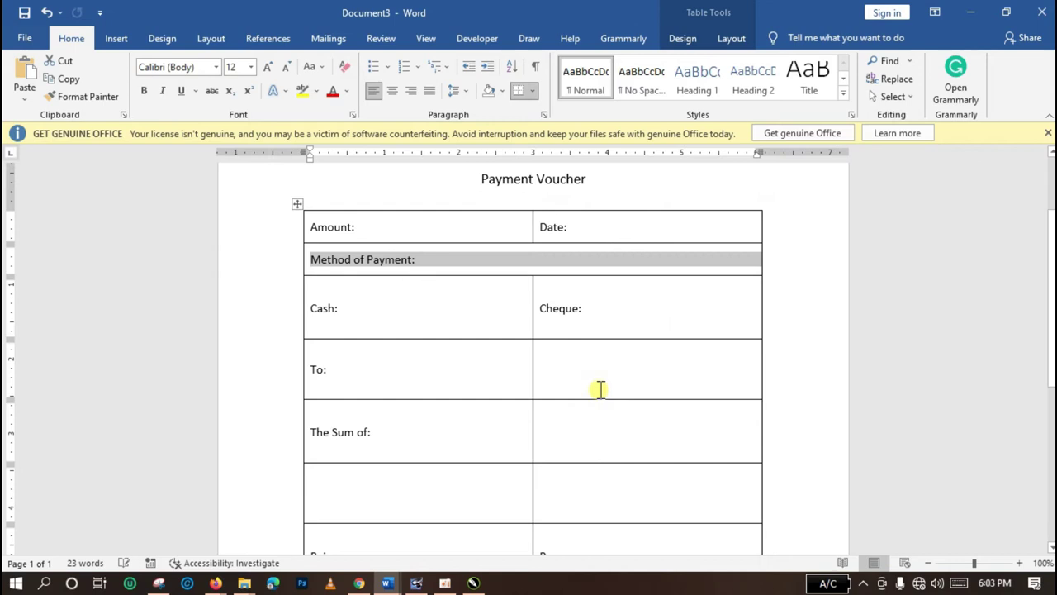
click(475, 266)
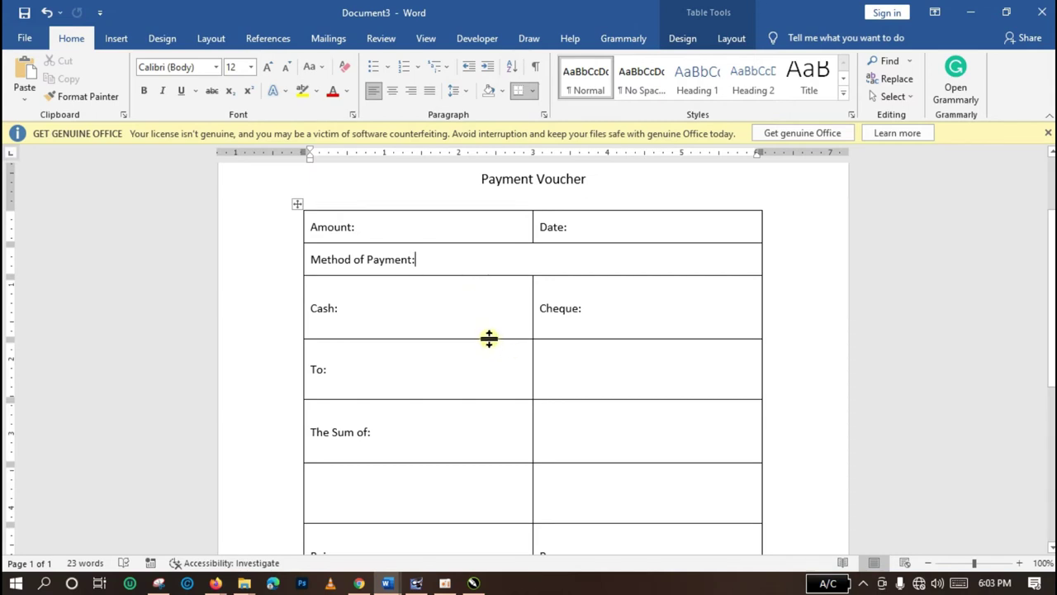
Shorten the Cash/Cheque row and merge the To row into one cell.
drag(489, 338, 491, 307)
click(423, 295)
drag(458, 367, 563, 318)
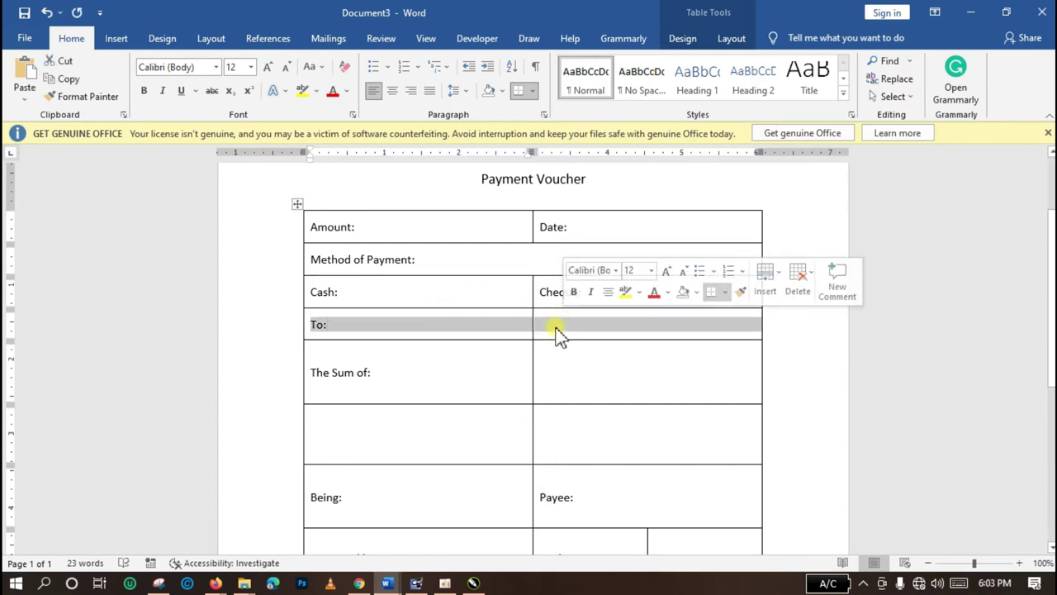
right_click(551, 329)
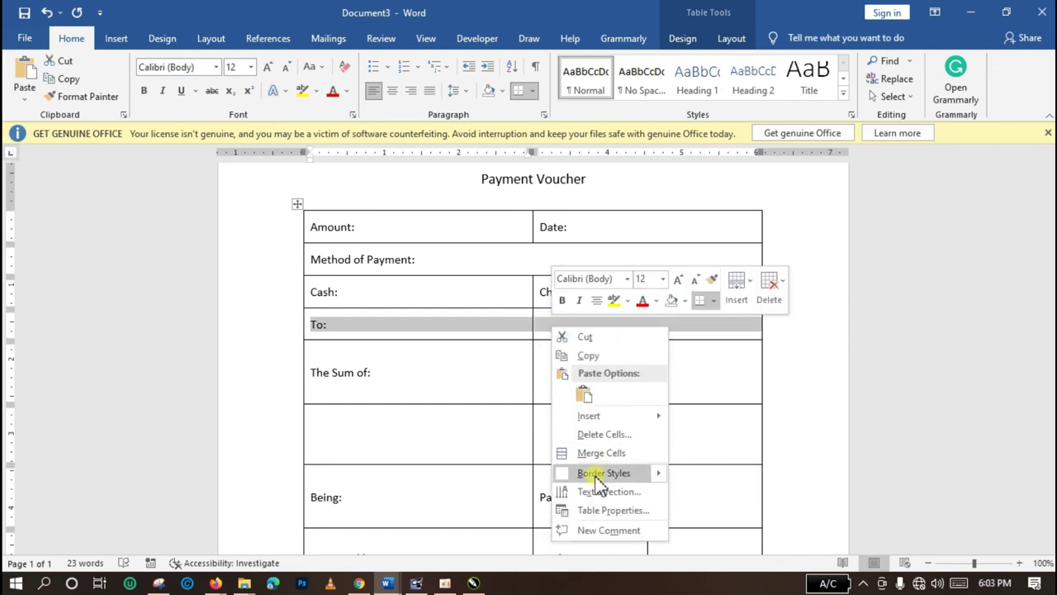
click(596, 456)
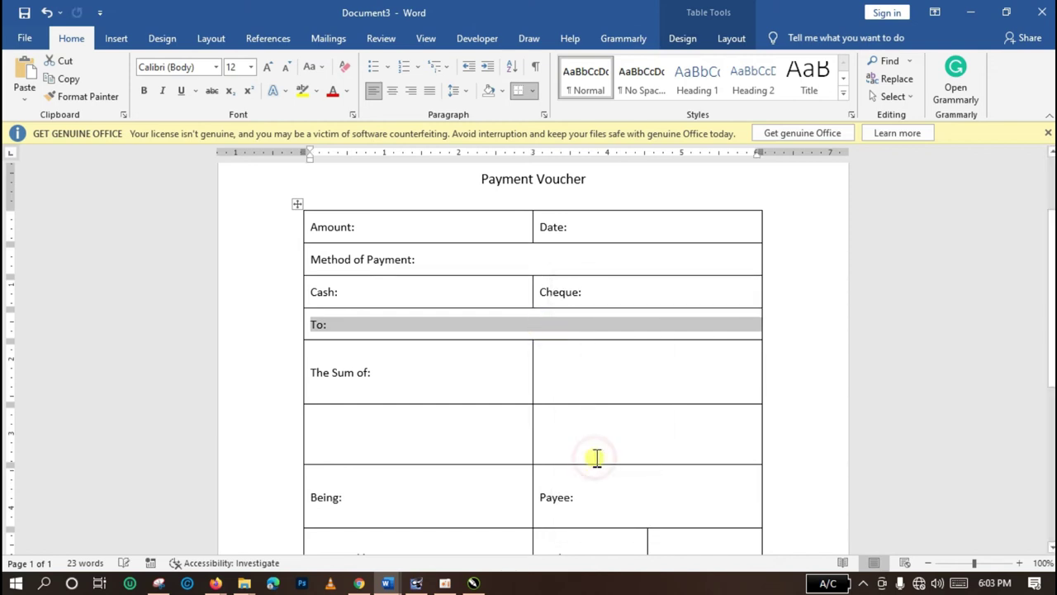
click(443, 370)
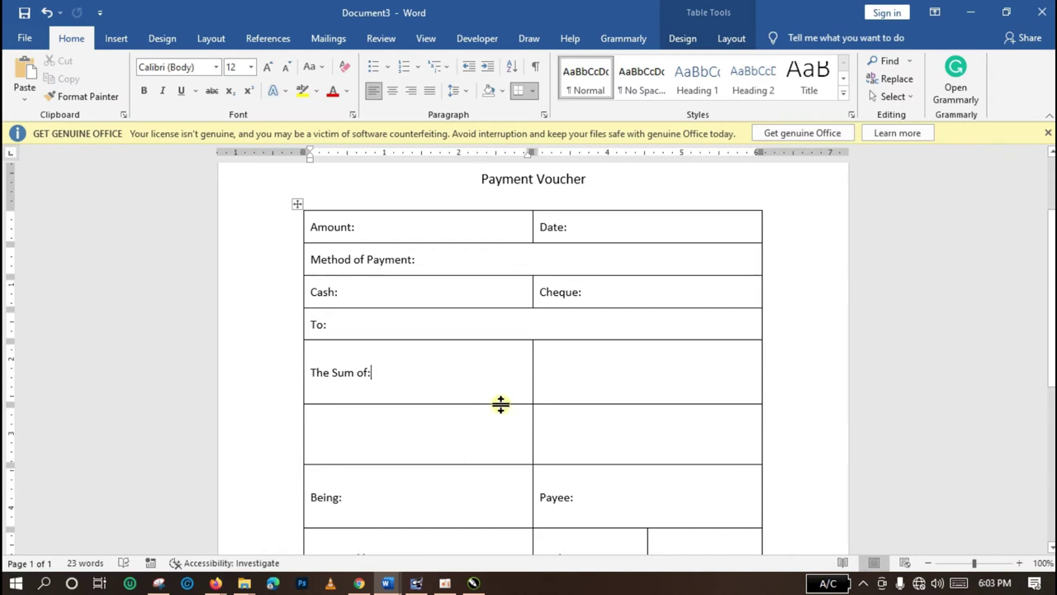
Merge the blank row and The Sum of row each into one cell.
drag(501, 403, 565, 408)
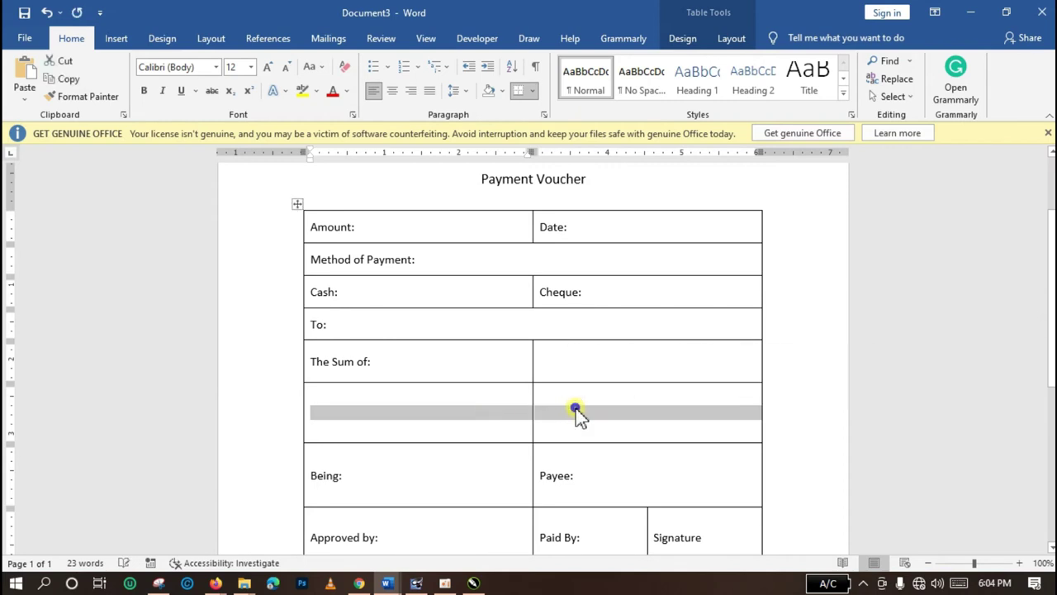
right_click(576, 408)
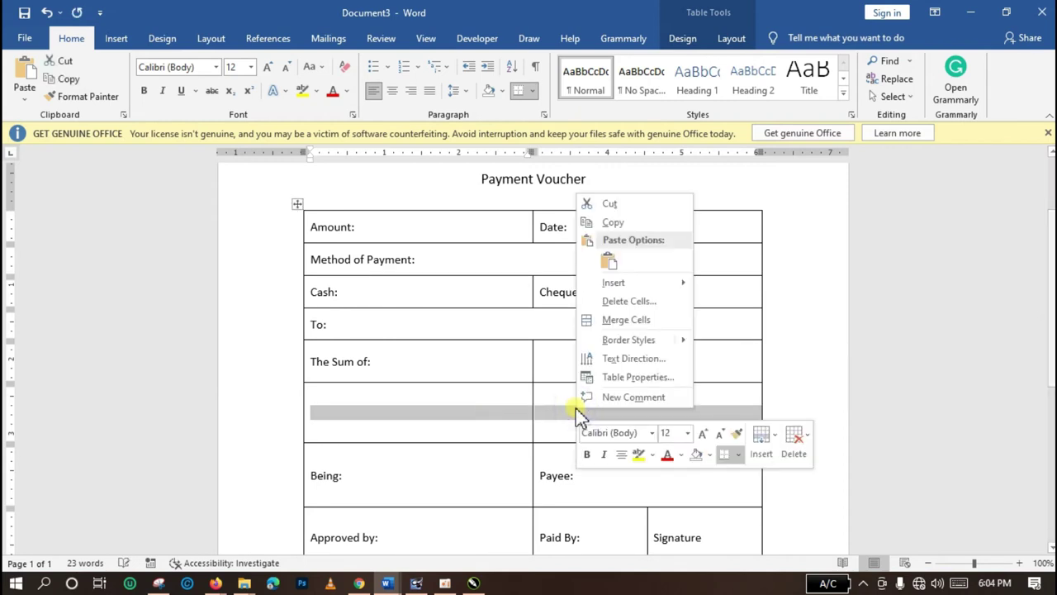
click(613, 320)
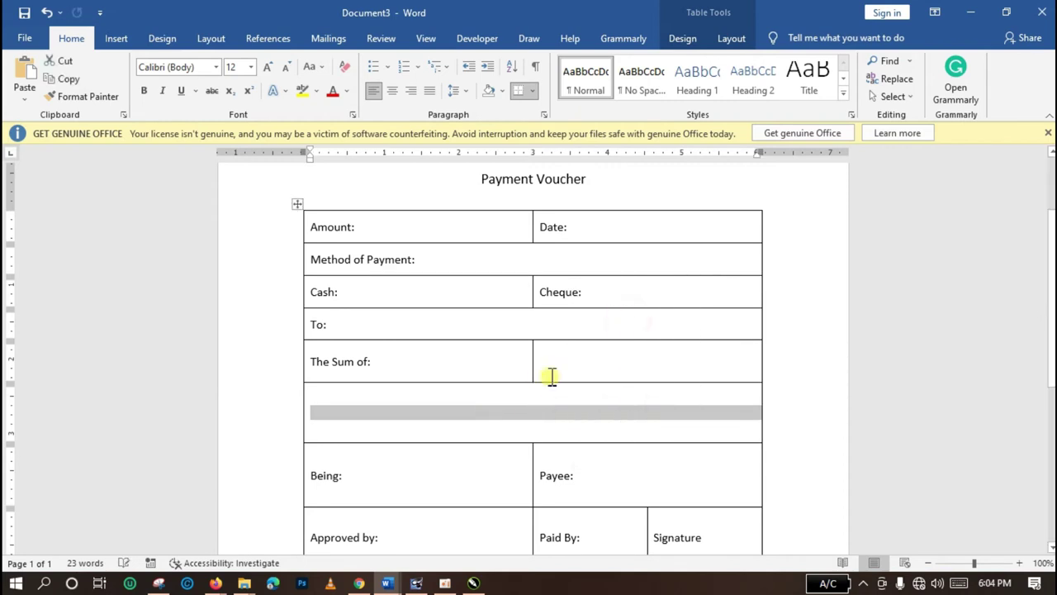
drag(502, 368, 557, 366)
right_click(510, 364)
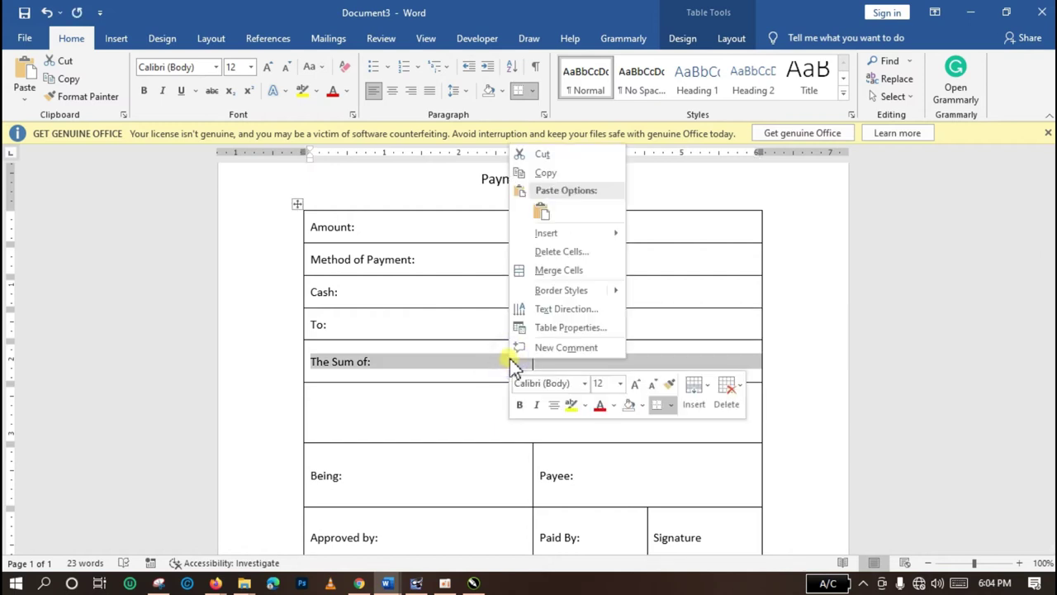
click(549, 270)
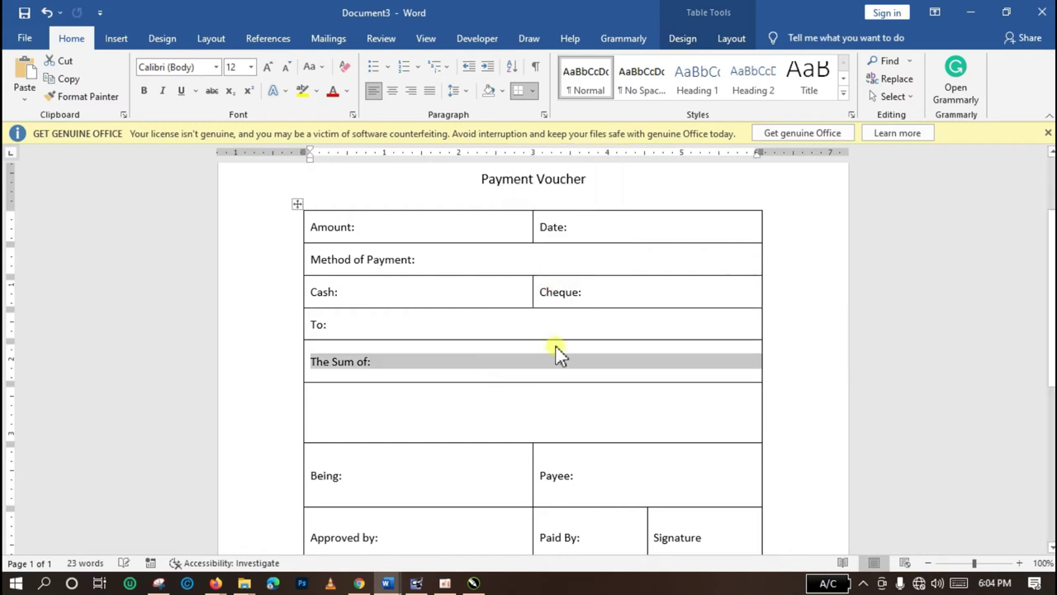
Make The Sum of row taller and thin the blank row below into a separator.
click(493, 383)
drag(494, 381, 496, 422)
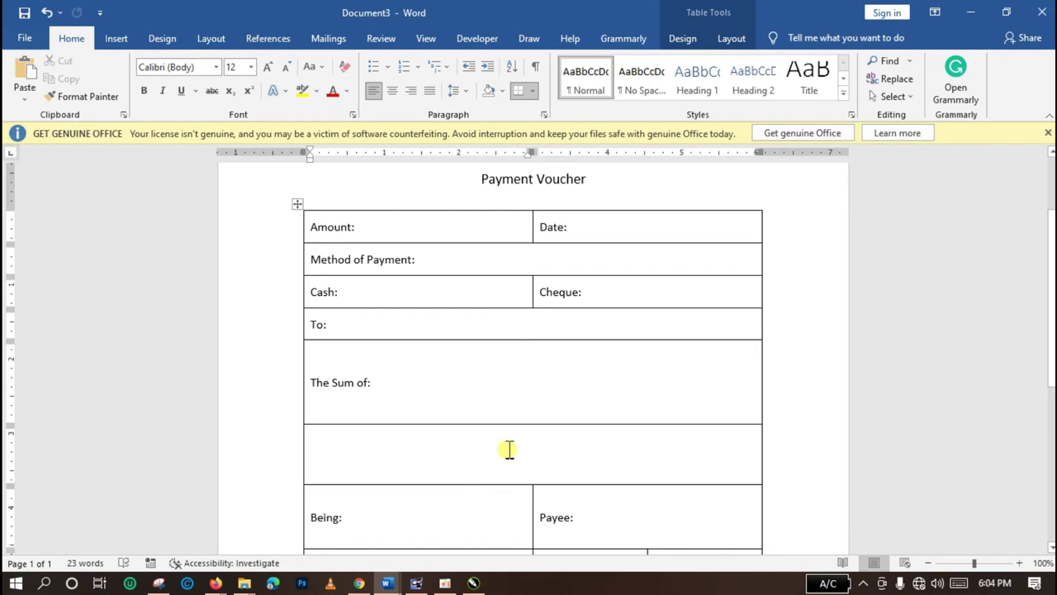
drag(507, 484, 507, 432)
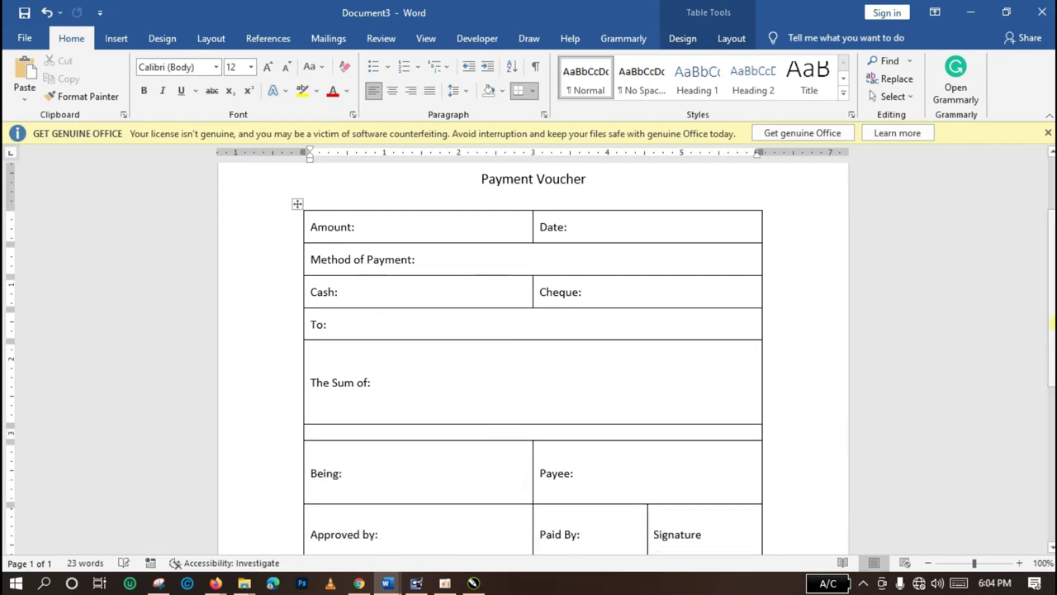
Make the Approved by row taller by dragging the table's bottom border down.
scroll(1046, 345, down, 4)
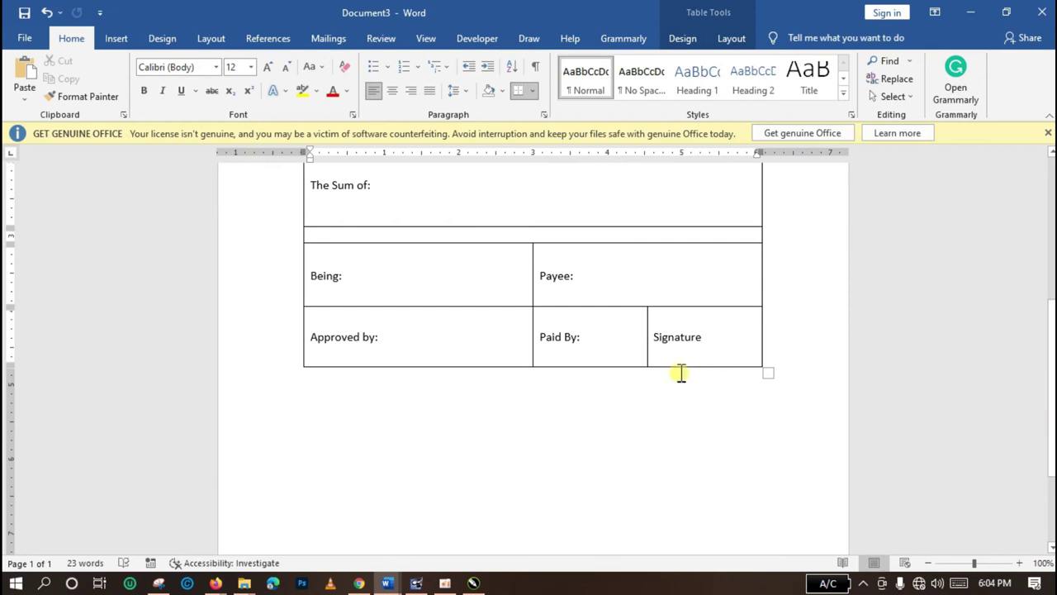
click(366, 278)
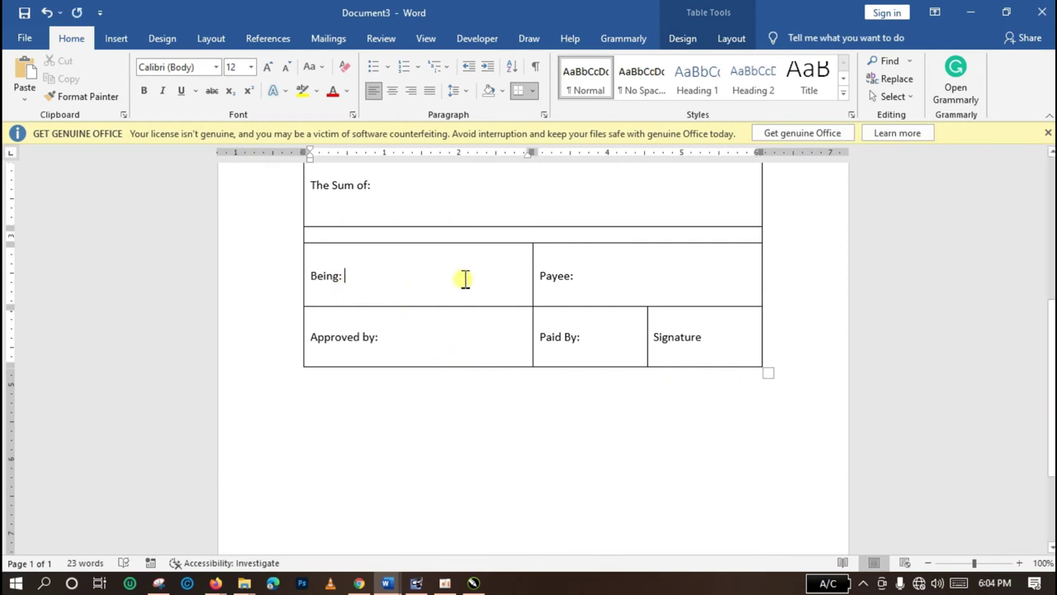
click(372, 274)
click(592, 275)
click(414, 343)
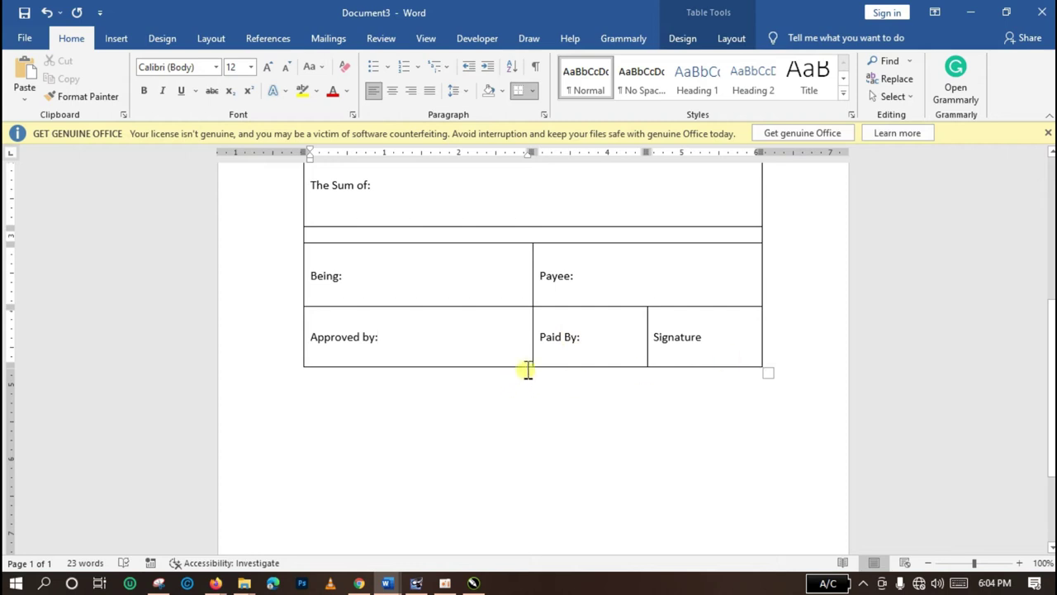
drag(543, 365, 545, 397)
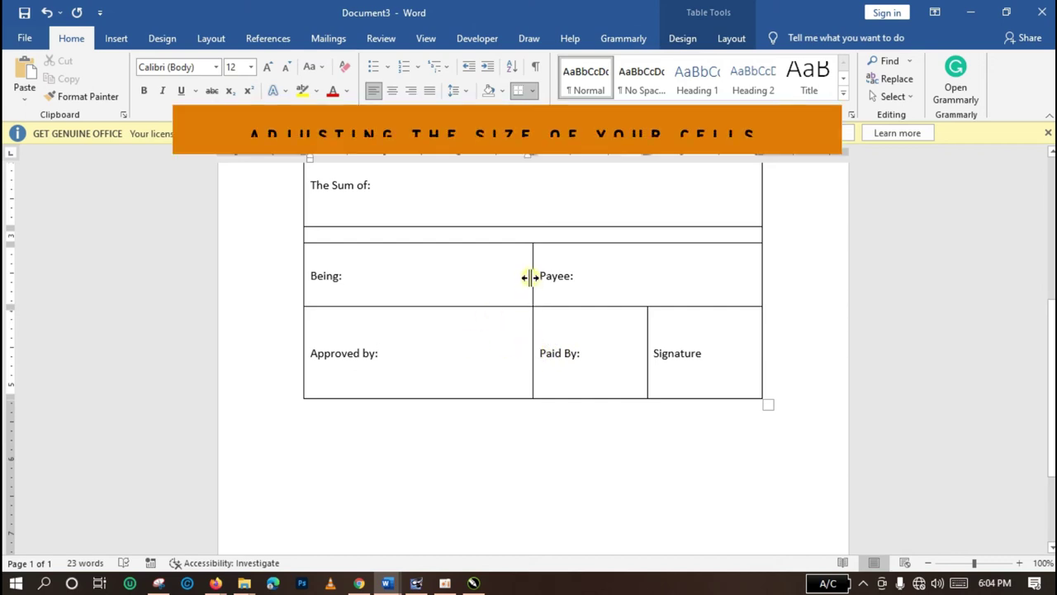
Move the column divider of the Being and Approved by rows further left.
click(455, 274)
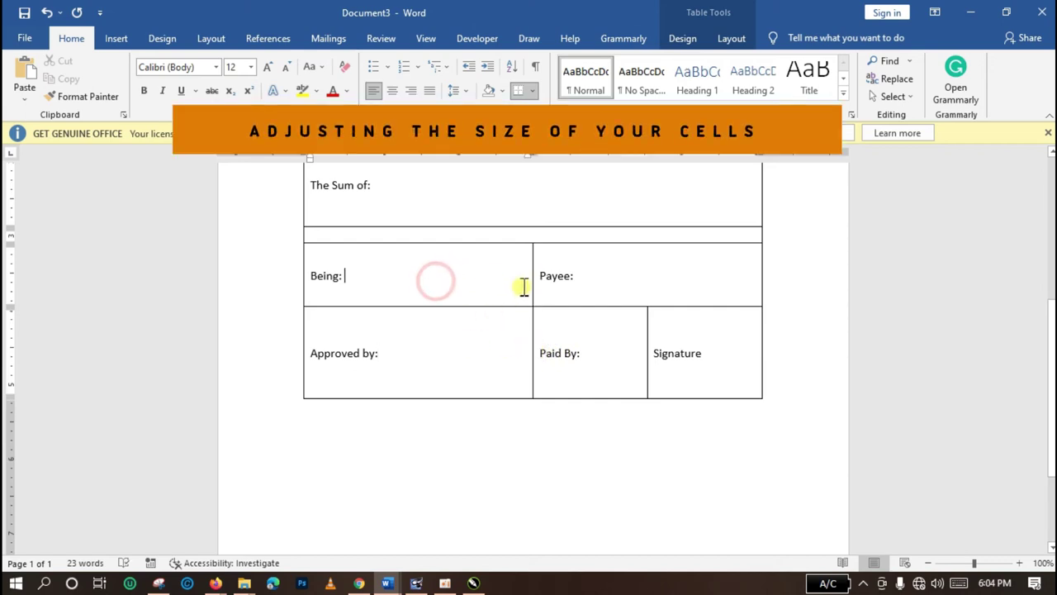
click(388, 283)
click(411, 347)
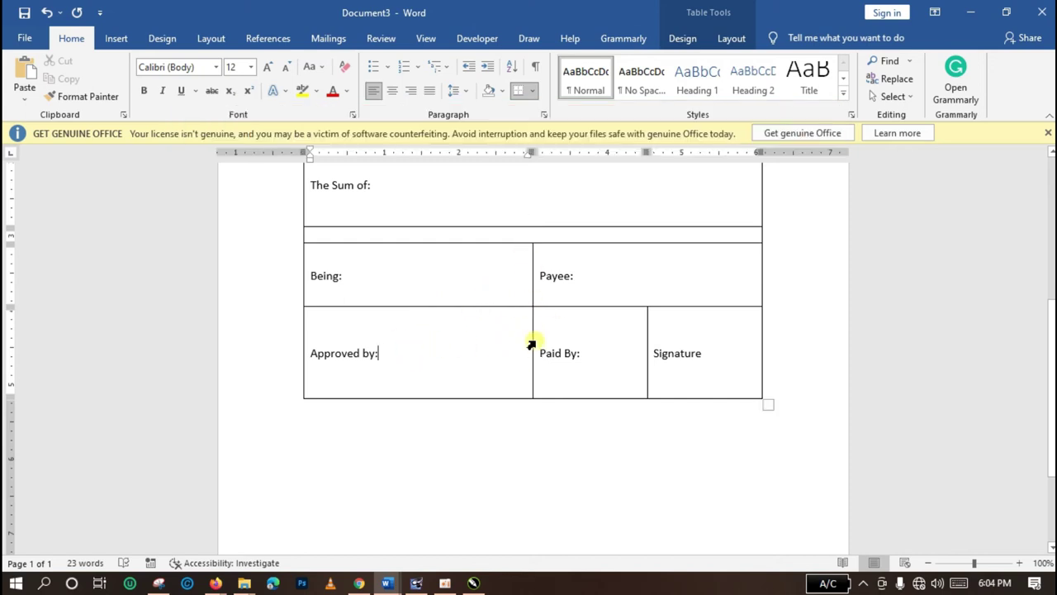
click(442, 337)
drag(532, 344, 472, 346)
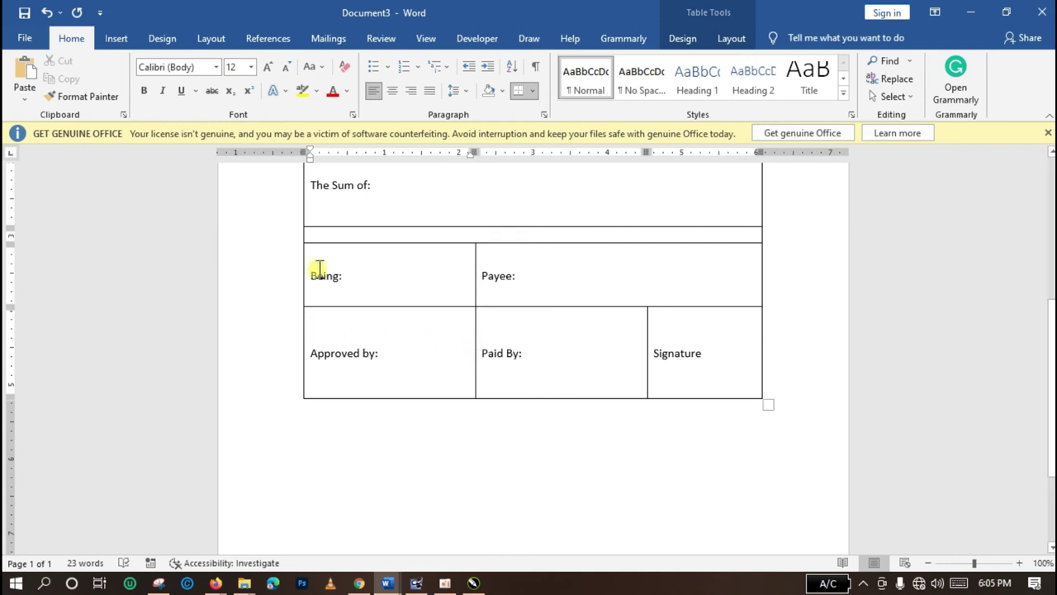
Widen only the Being: cell, making the Payee: cell beside it narrower.
drag(313, 273, 425, 276)
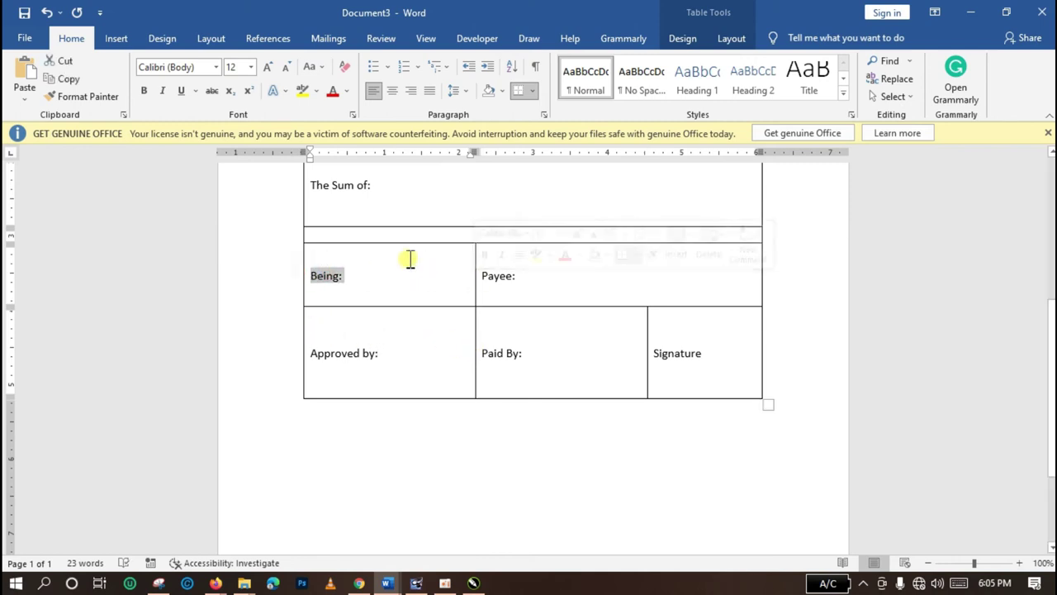
click(380, 256)
double_click(313, 275)
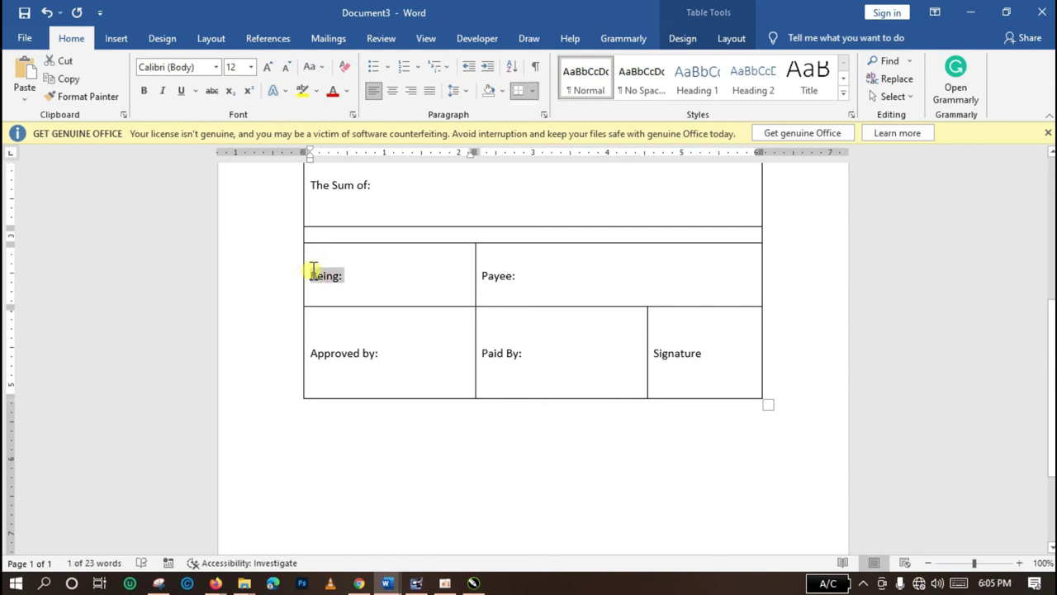
click(313, 273)
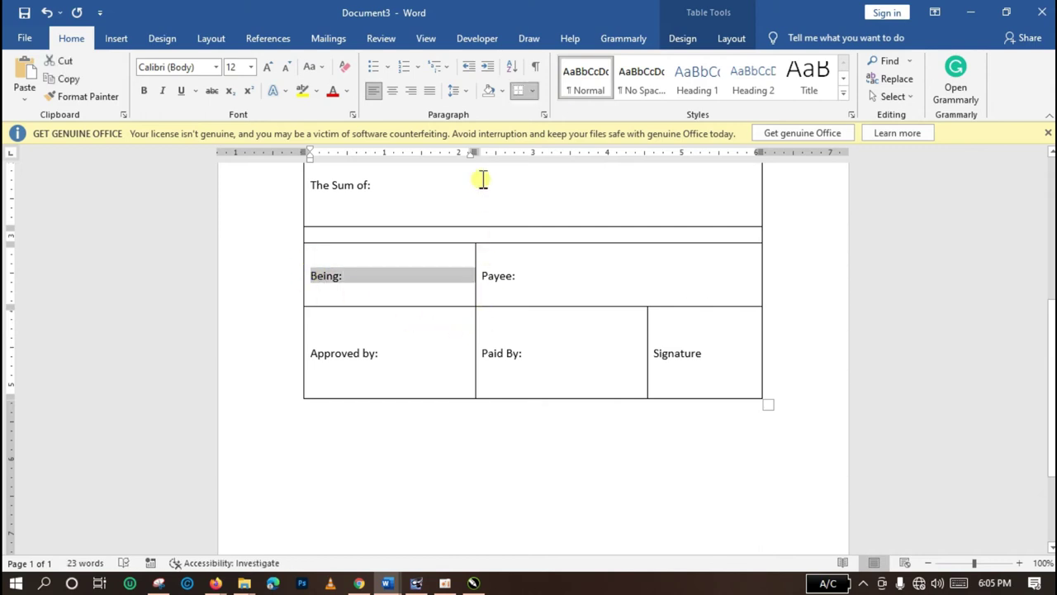
click(470, 154)
mouse_move(470, 155)
mouse_down()
mouse_move(510, 163)
mouse_move(475, 155)
mouse_up()
drag(475, 263, 526, 262)
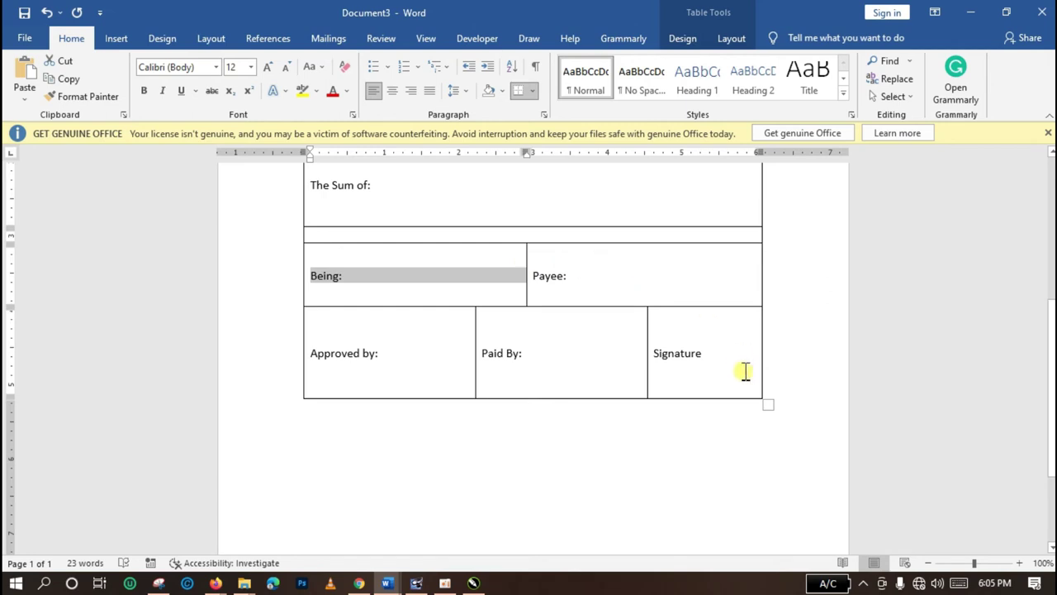
click(601, 276)
Insert an empty row above the Amount/Date row at the top of the table.
scroll(1052, 373, up, 8)
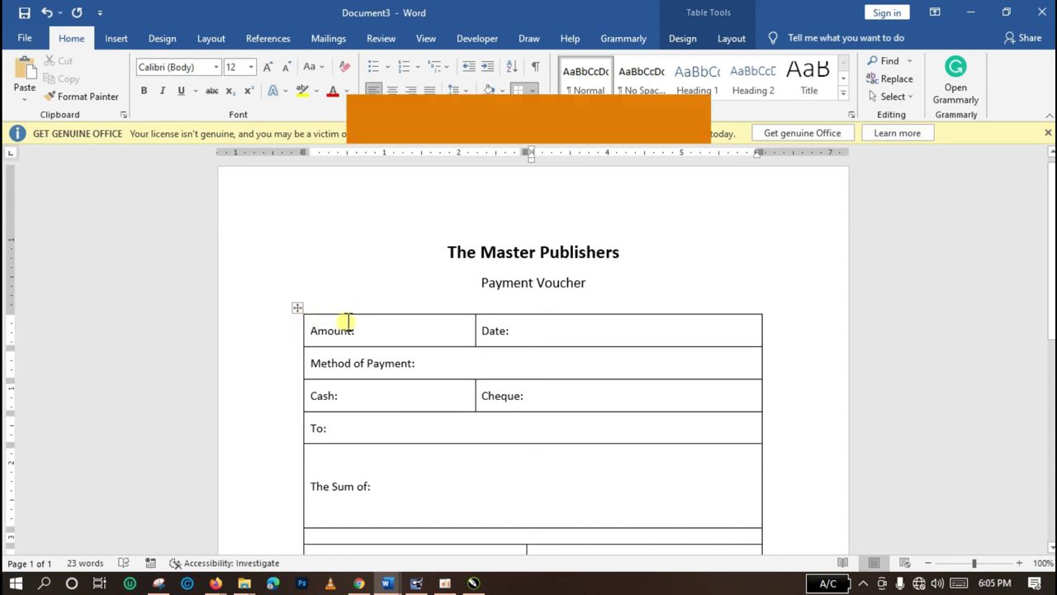
right_click(351, 329)
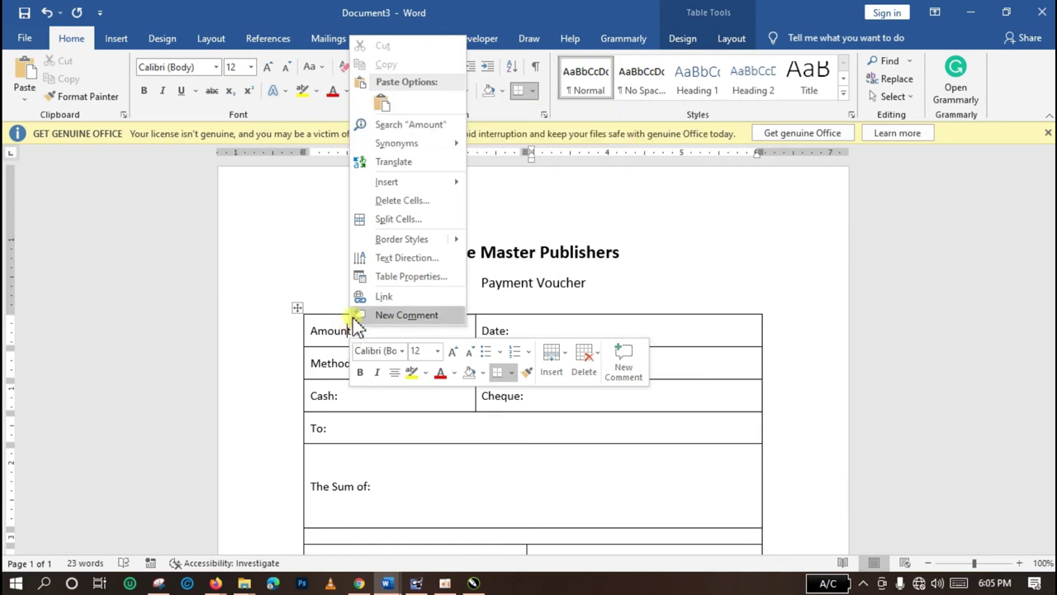
mouse_move(420, 193)
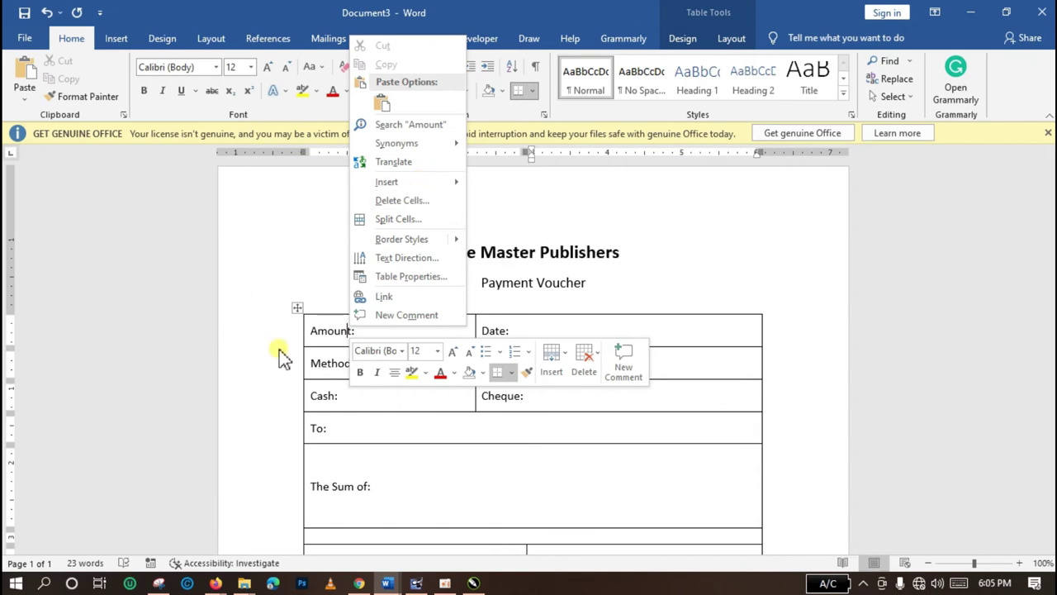
click(324, 332)
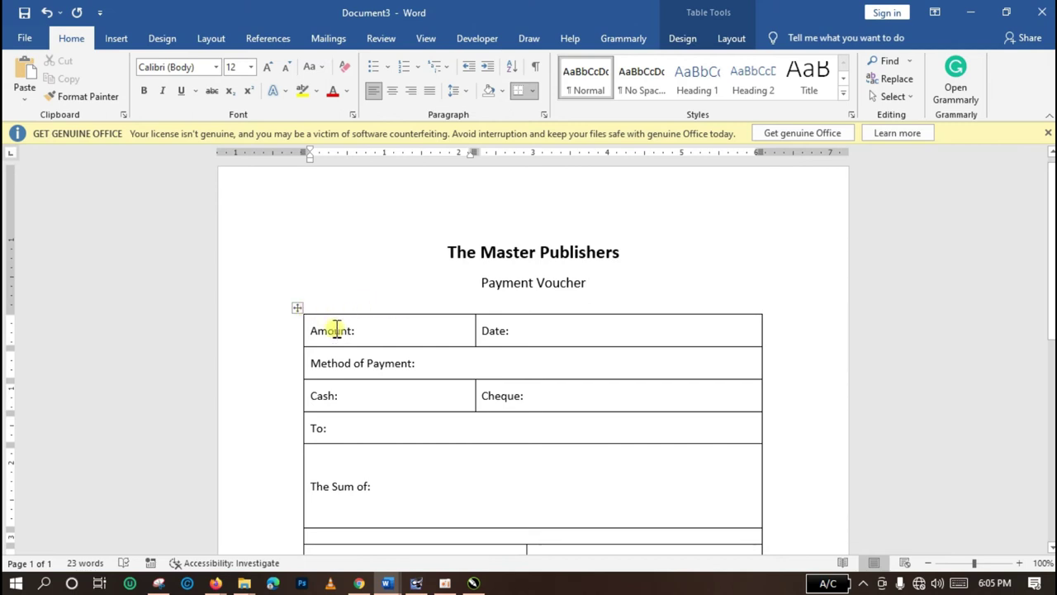
click(313, 327)
right_click(311, 327)
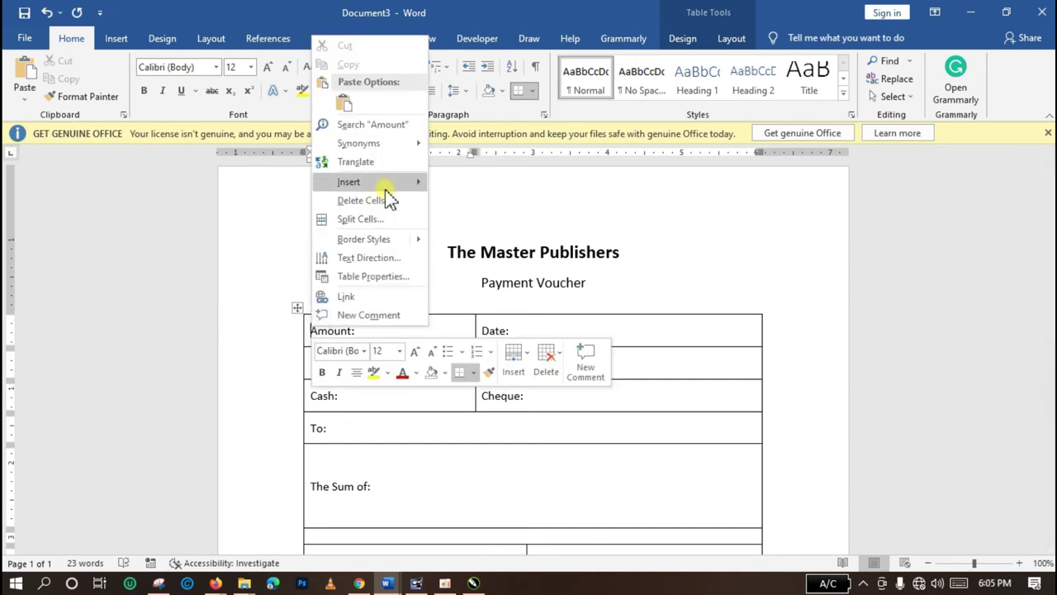
mouse_move(385, 188)
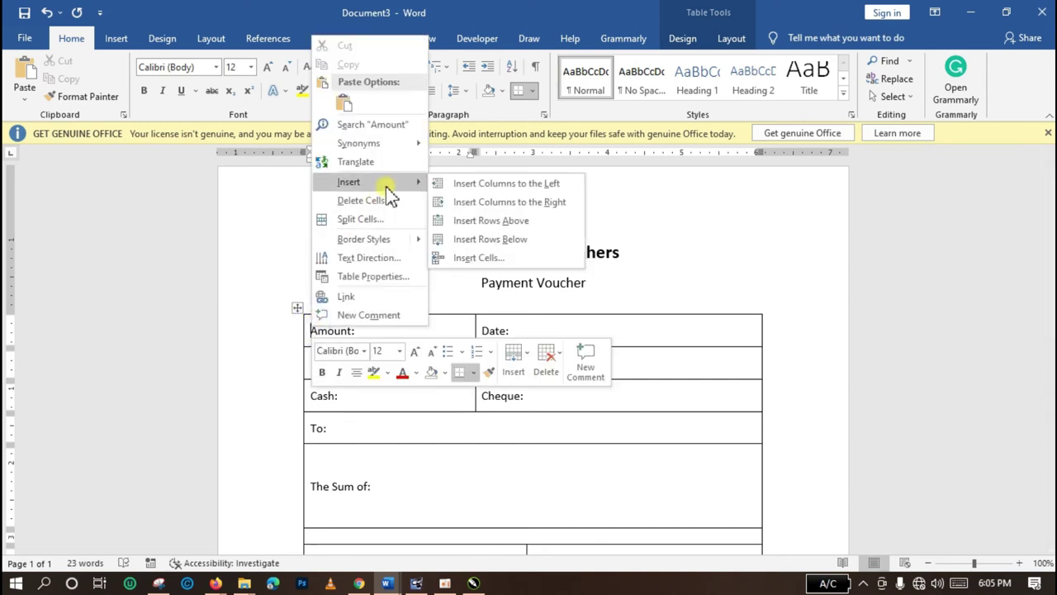
click(499, 220)
click(503, 334)
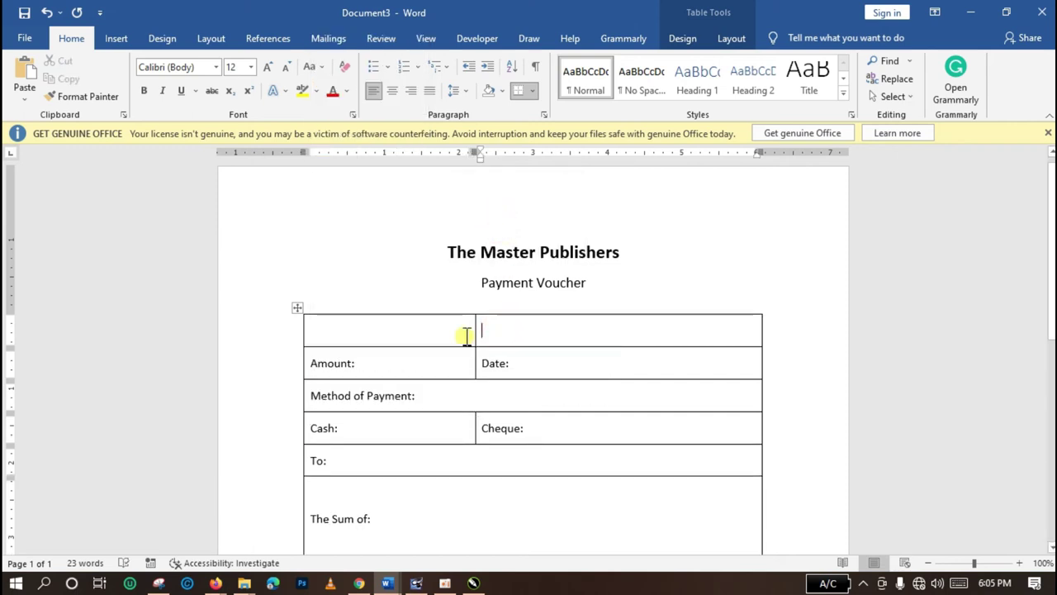
Merge the new top row into one cell and type 'Kindly fill in correct details.'.
drag(439, 335, 565, 339)
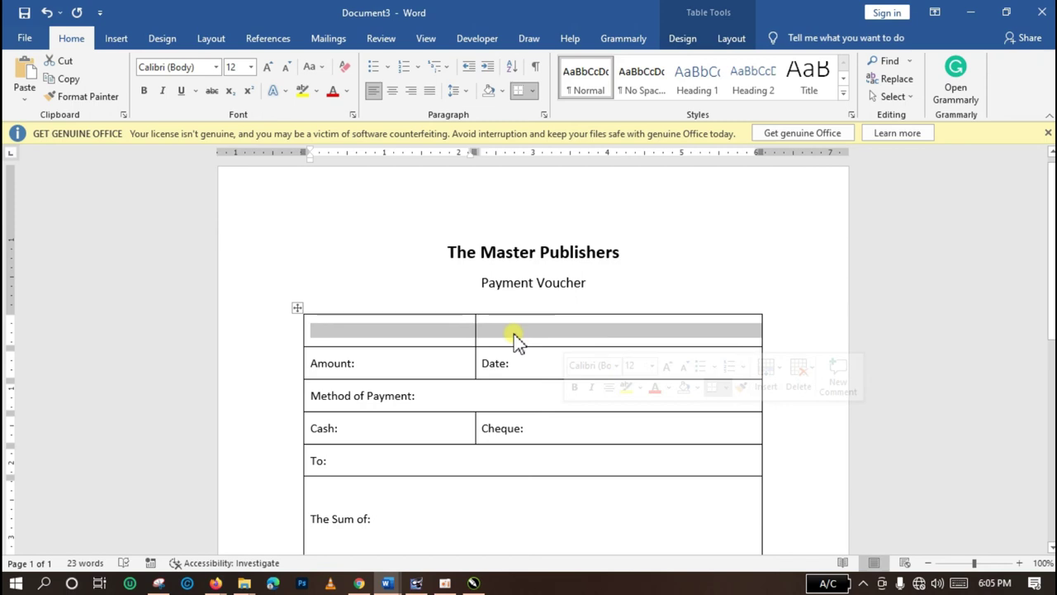
right_click(513, 334)
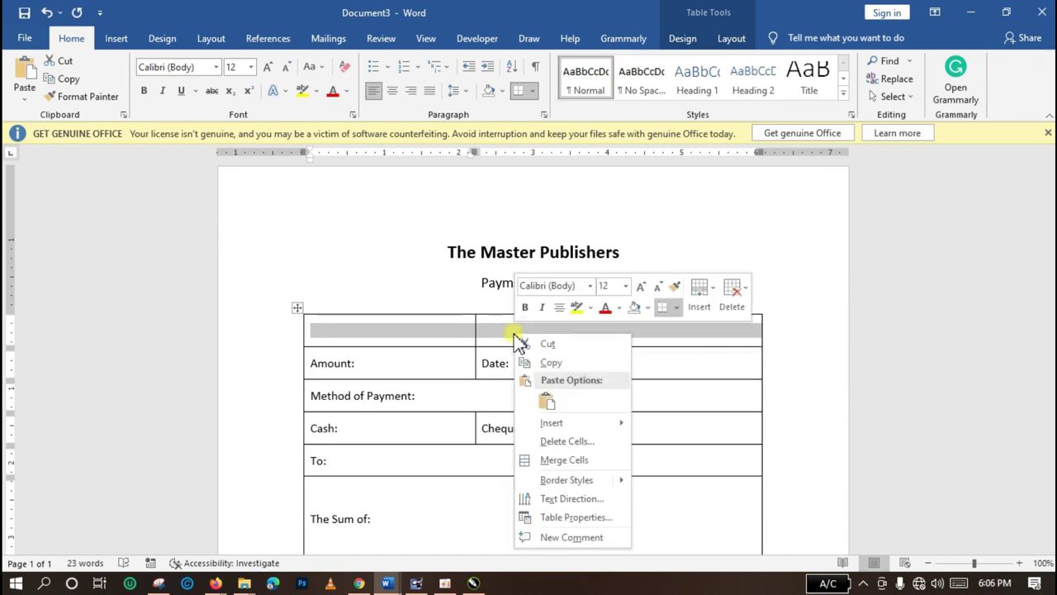
click(562, 463)
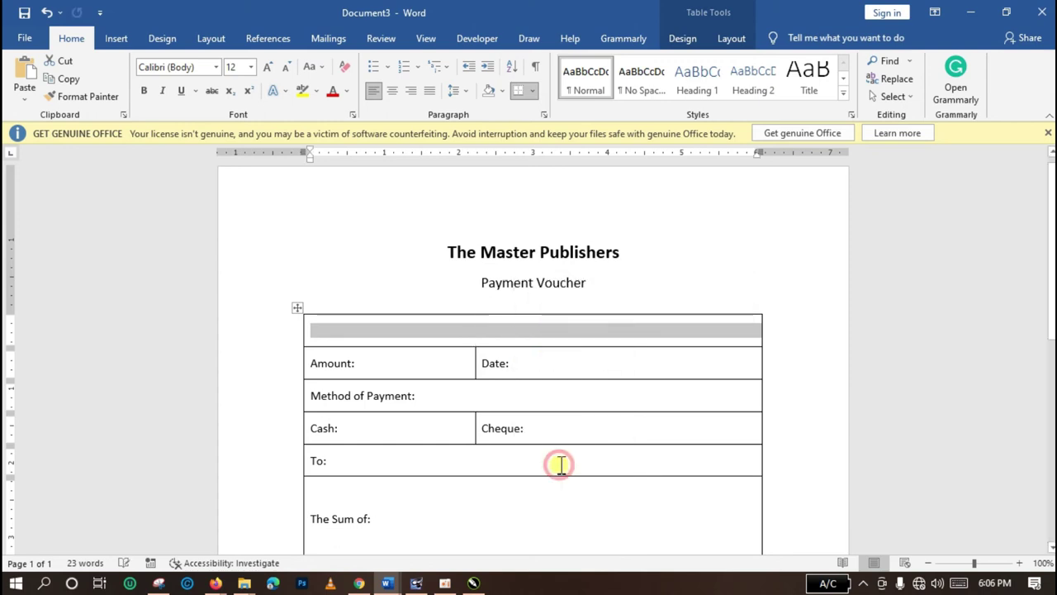
click(477, 333)
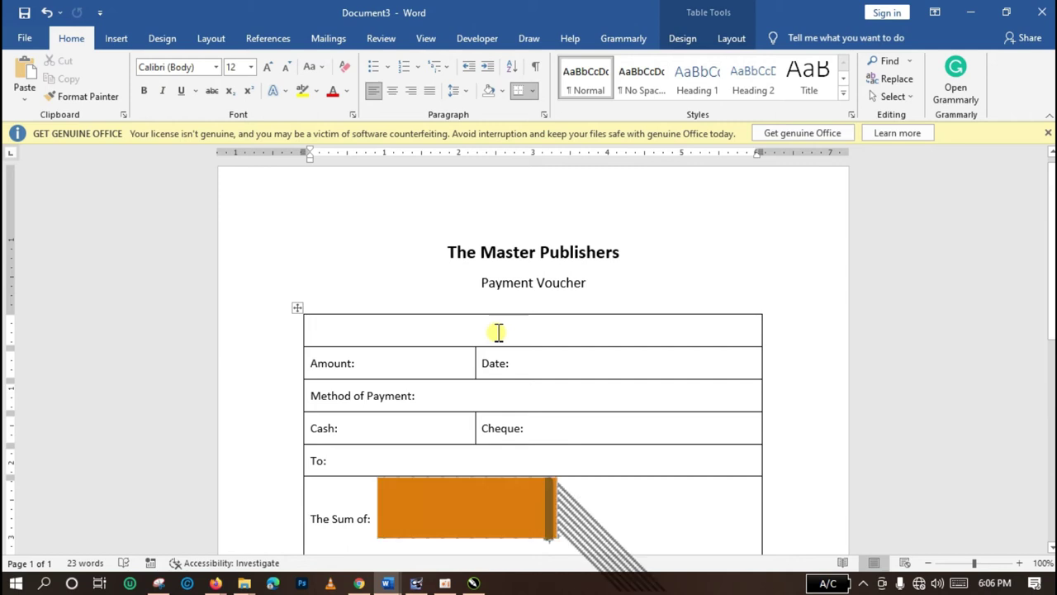
text(Kind)
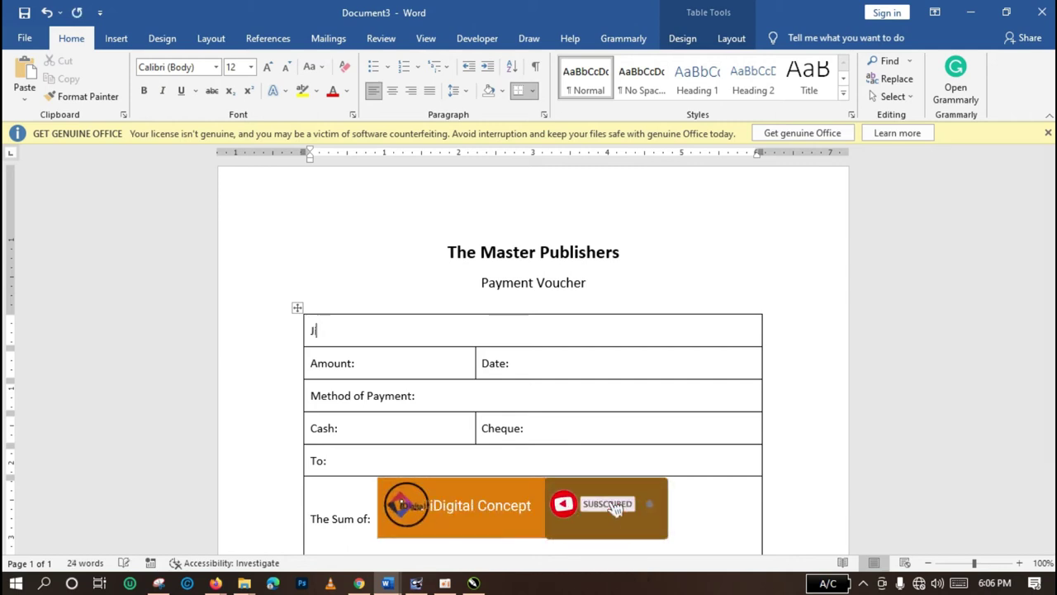
text(ly fill in correct details.)
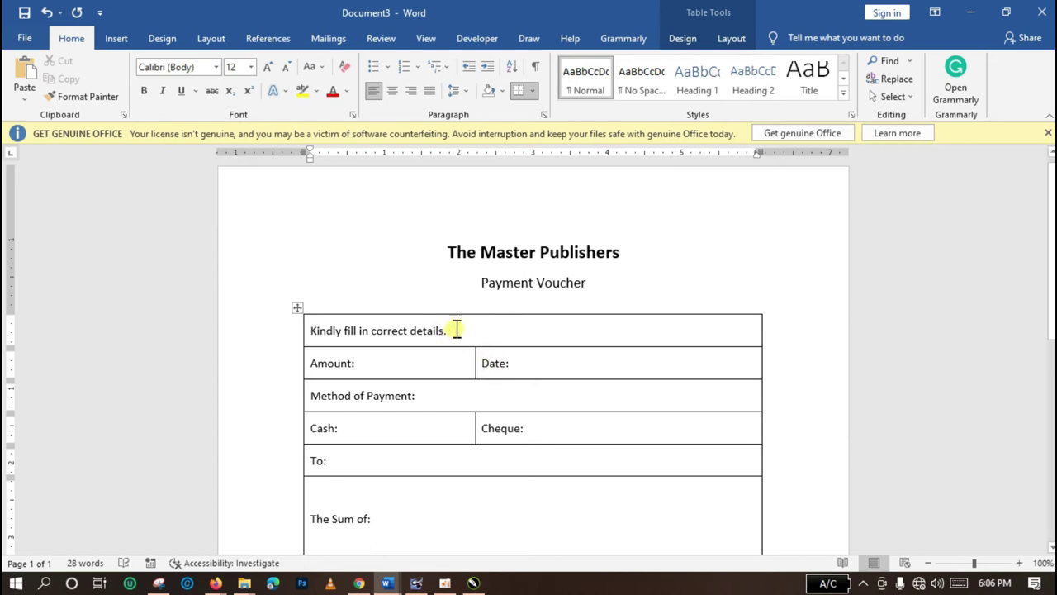
Make the top-cell sentence centred, bold and 14 pt.
drag(454, 330, 312, 329)
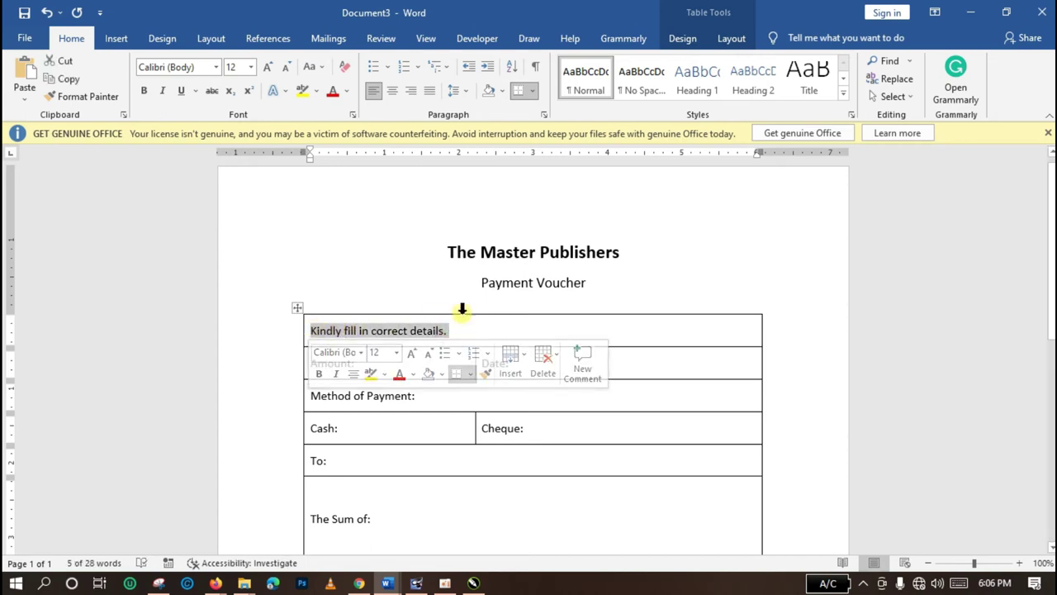
click(353, 373)
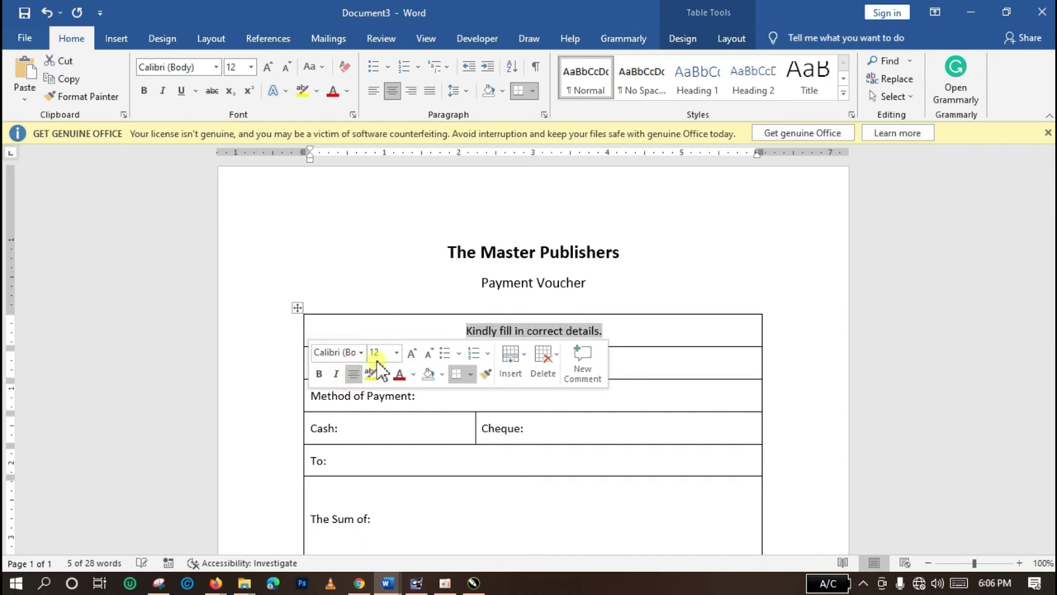
click(270, 68)
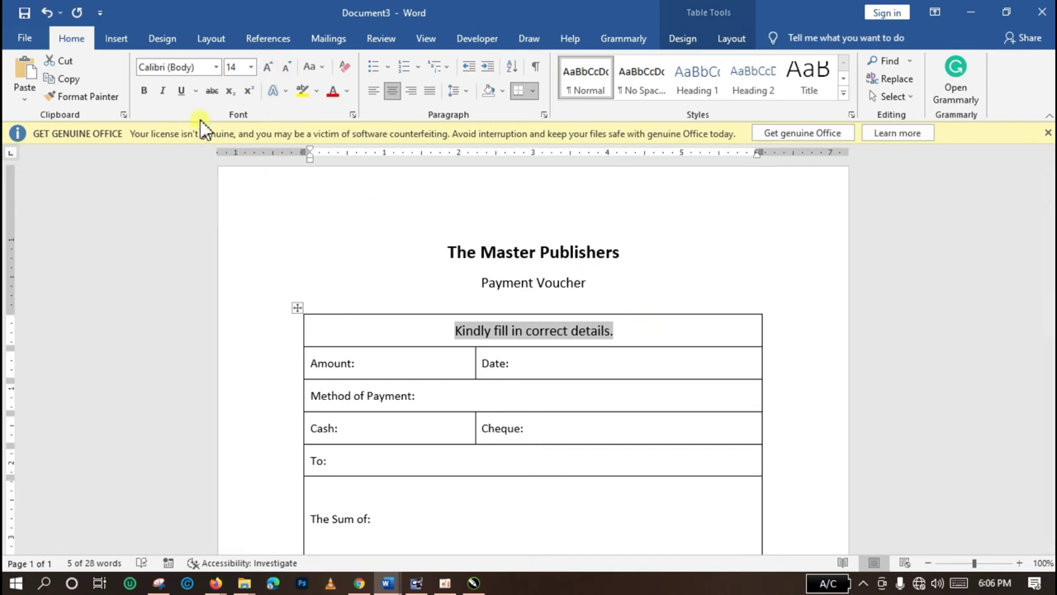
click(148, 92)
Delete the trailing period and change the sentence to all capitals.
click(633, 332)
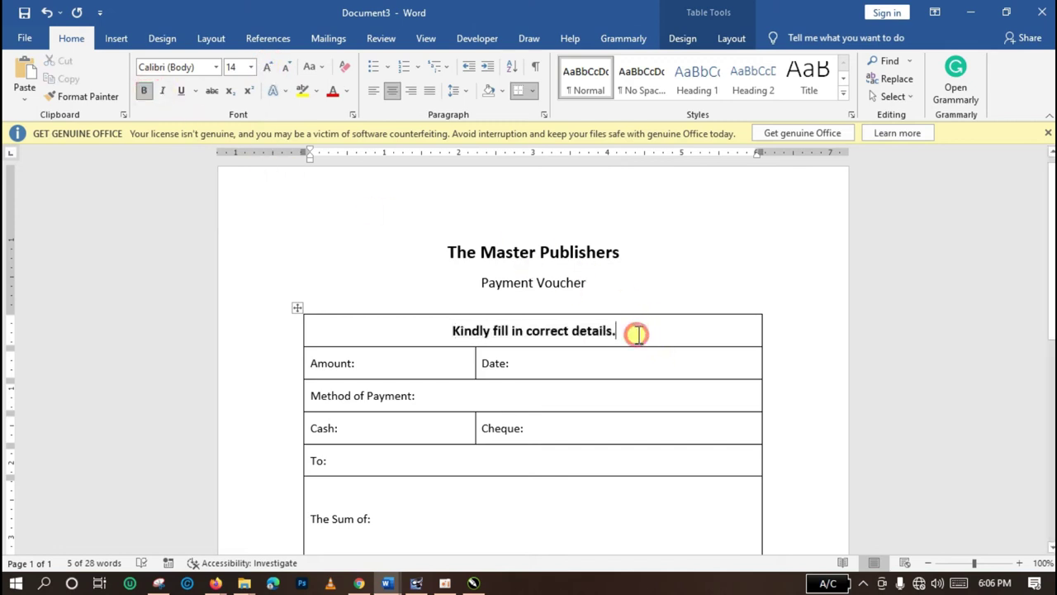
key(BackSpace)
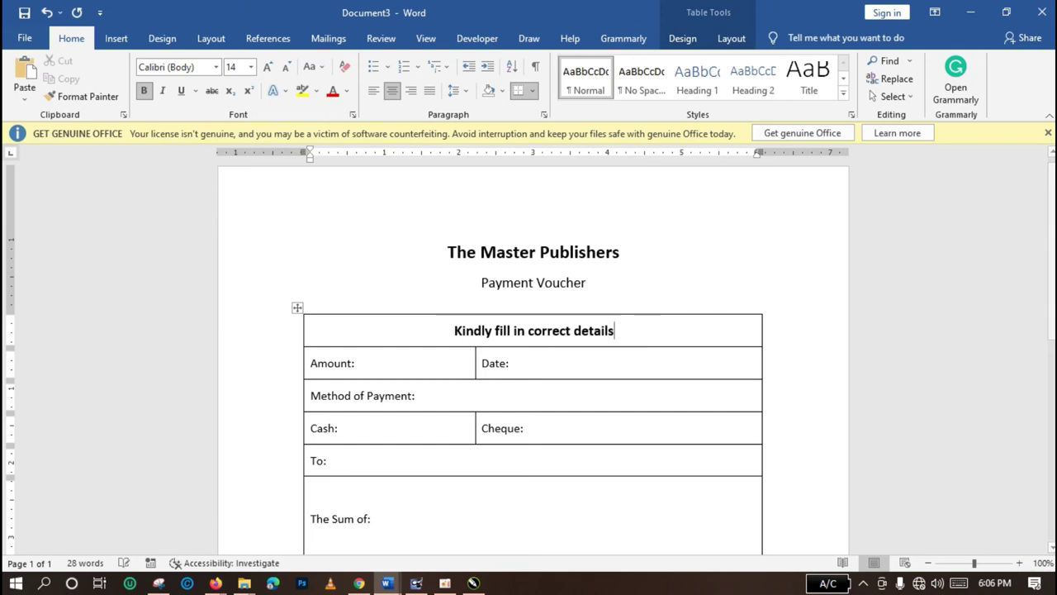
click(626, 330)
drag(545, 330, 422, 336)
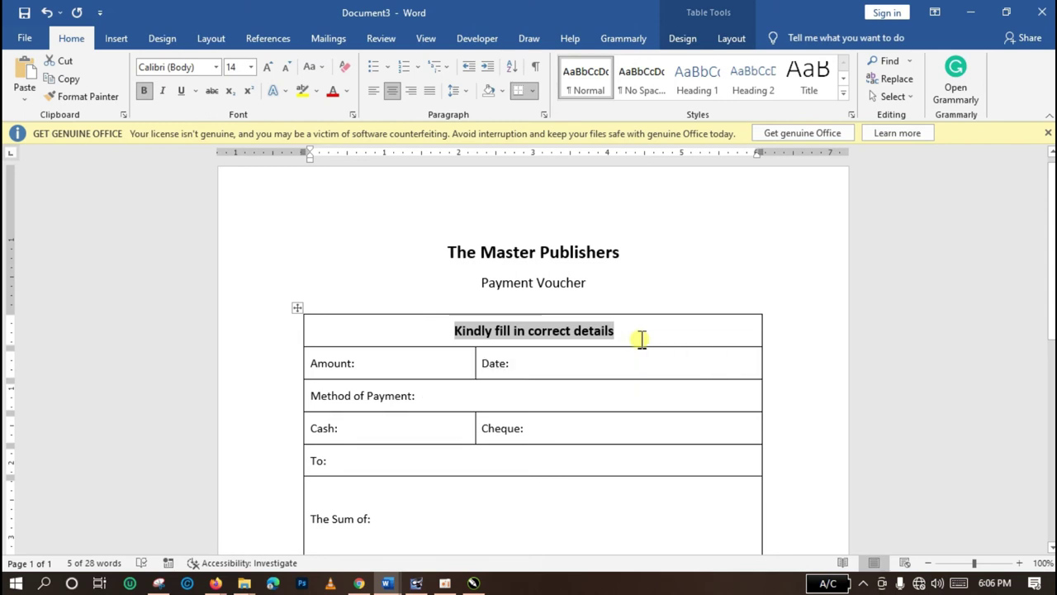
key(shift+F3)
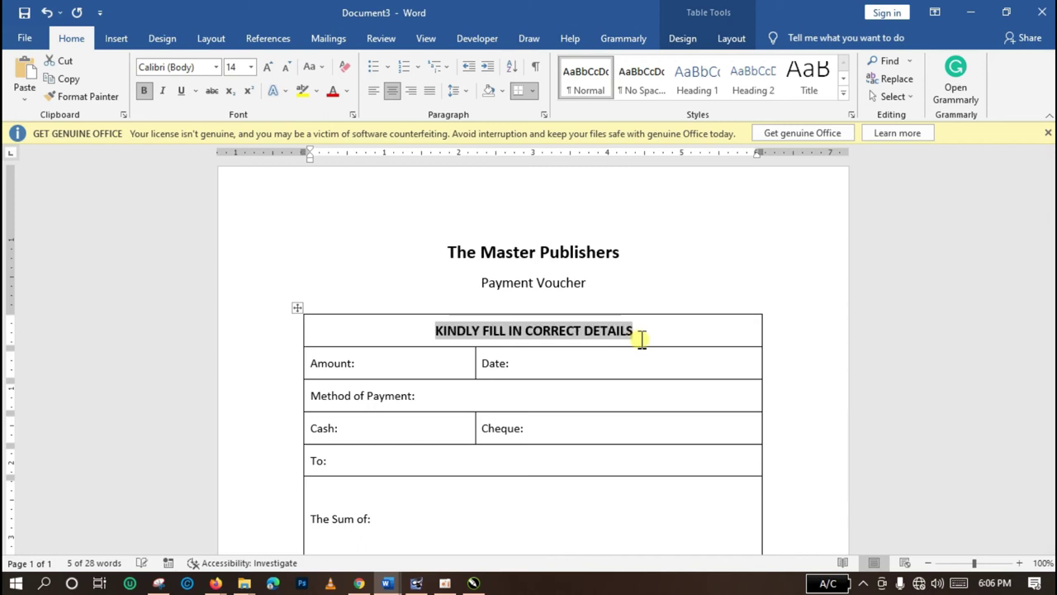
click(632, 342)
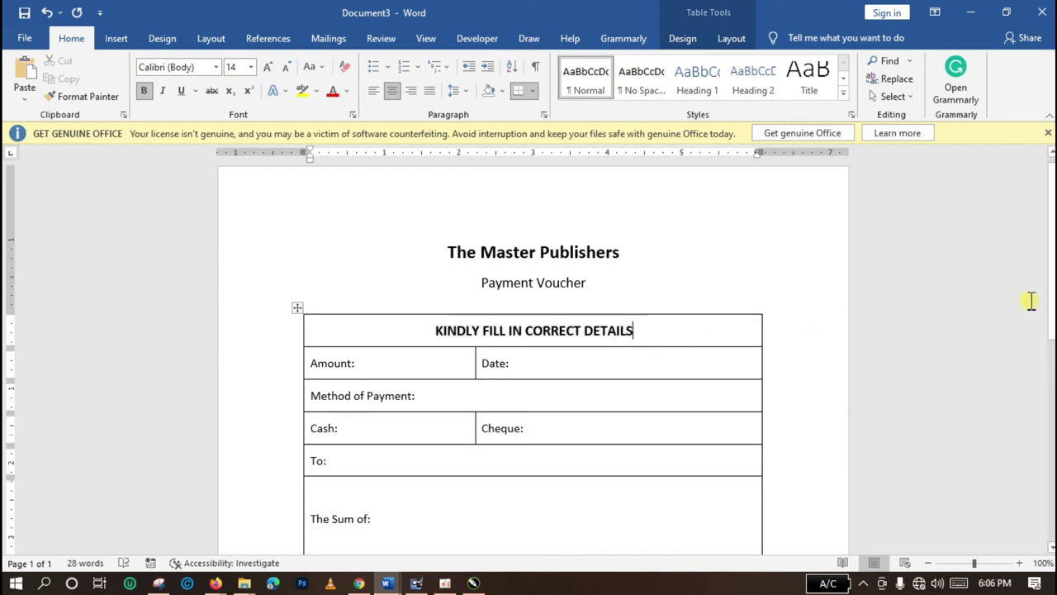
Restore the title to sentence case 'Kindly fill in correct details.' with its period.
scroll(1042, 264, down, 1)
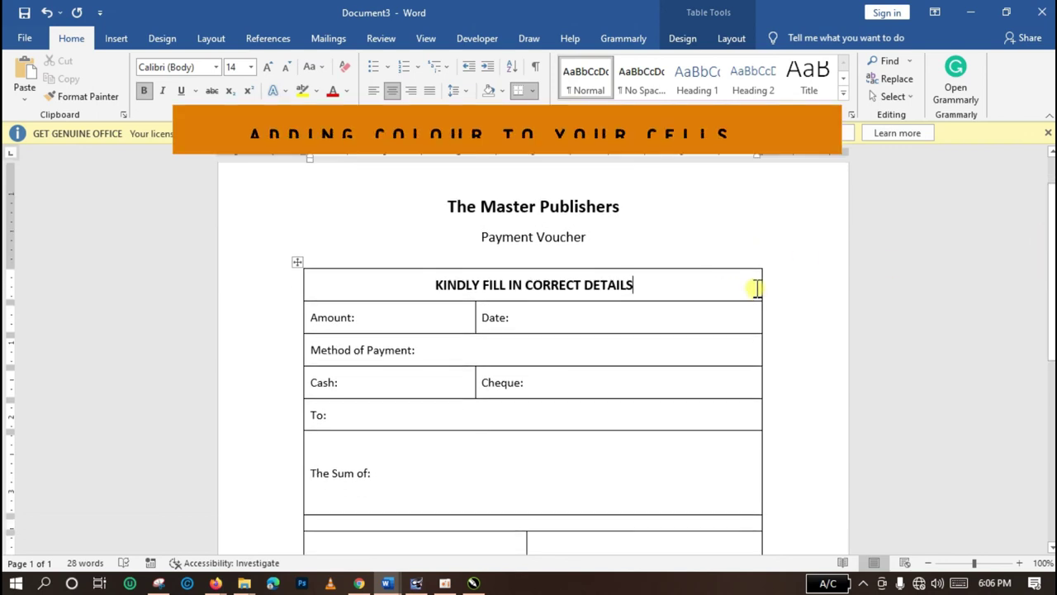
drag(756, 287, 602, 285)
click(684, 287)
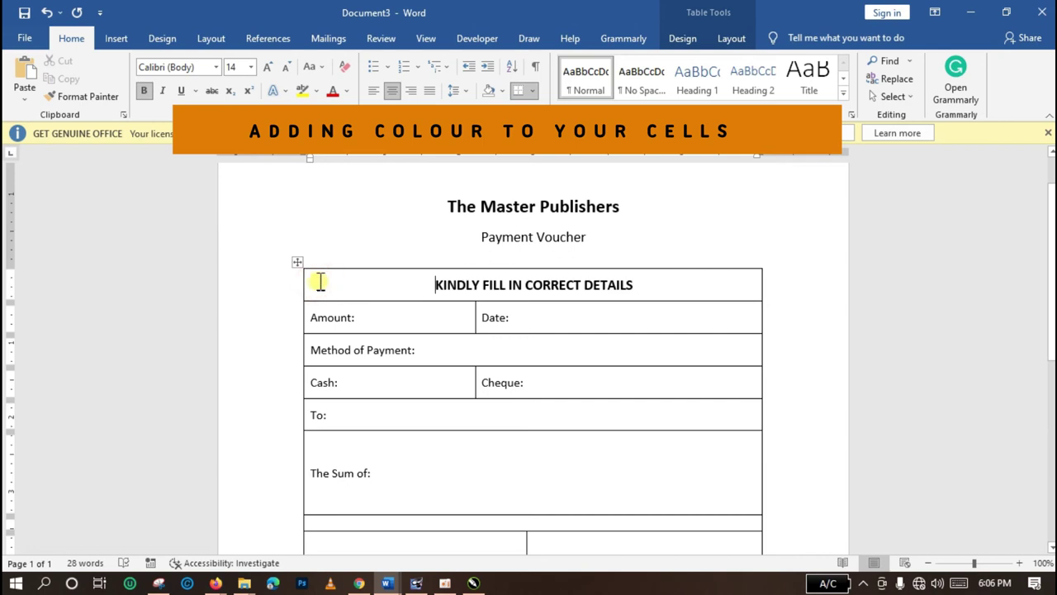
drag(316, 281, 723, 285)
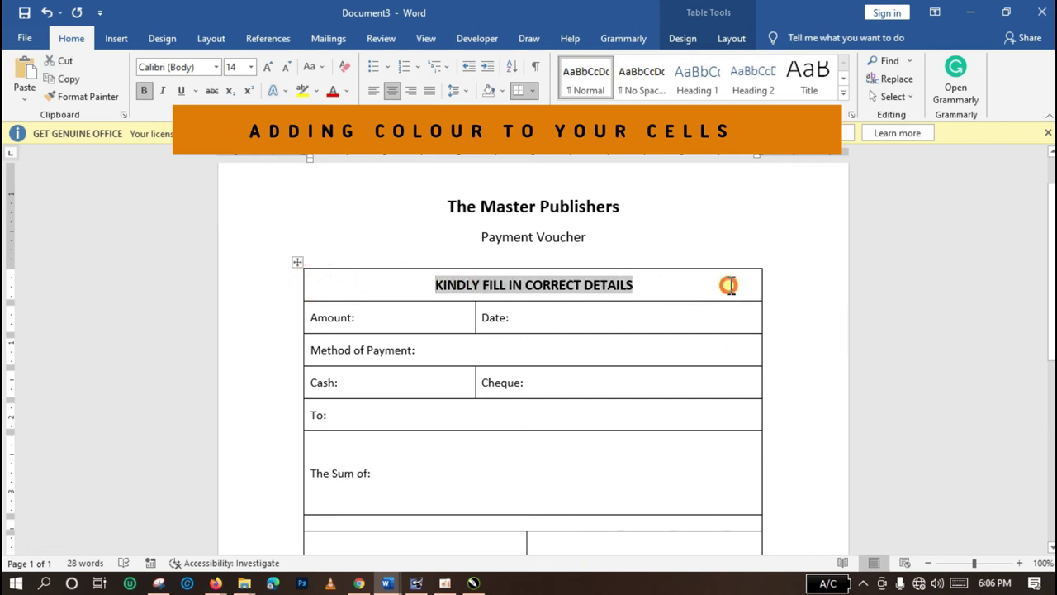
click(724, 285)
click(316, 281)
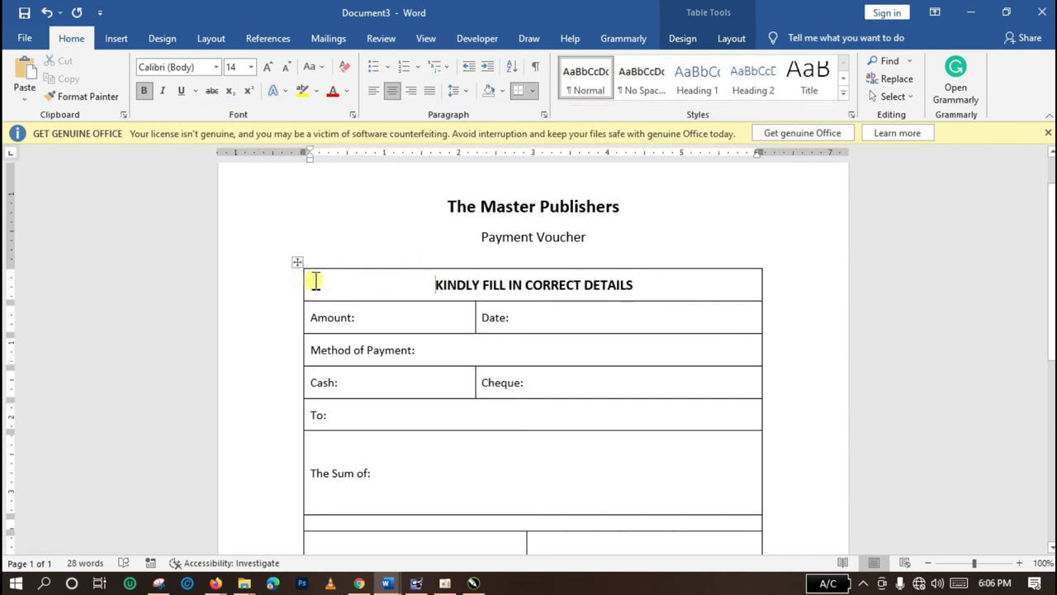
key(ctrl+a)
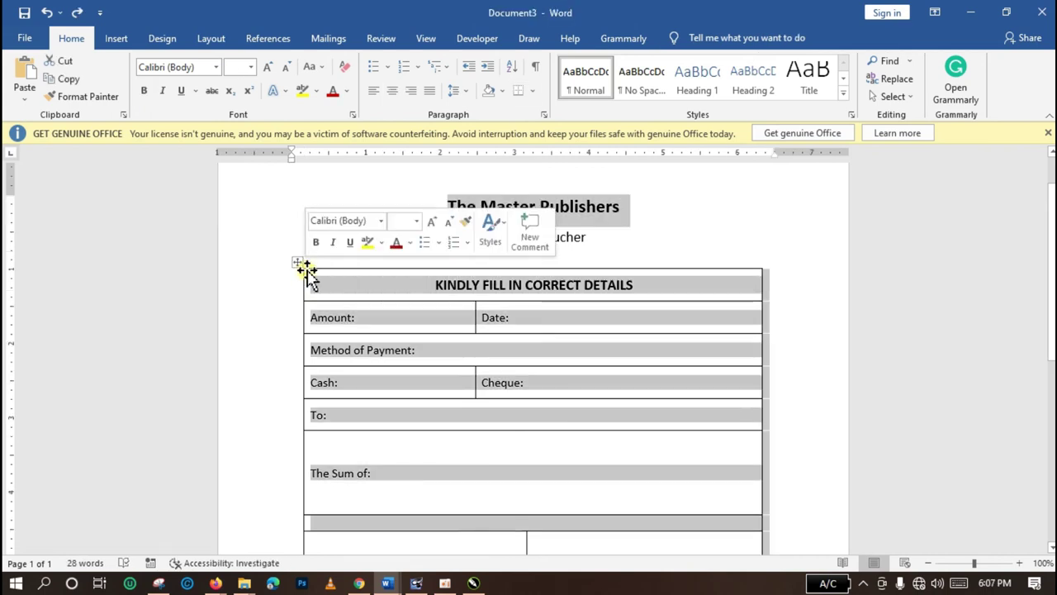
click(335, 279)
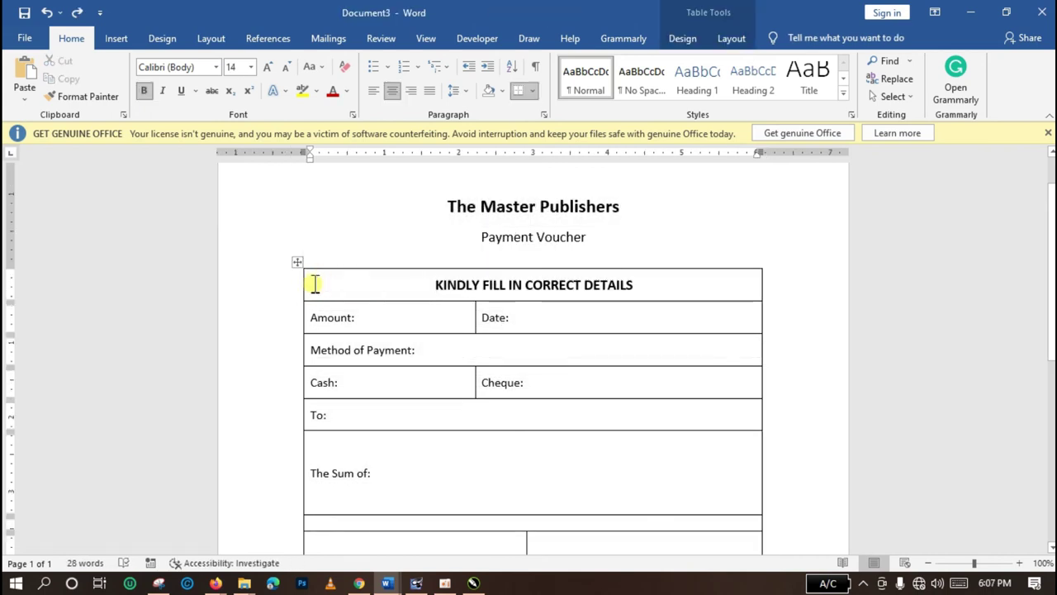
key(shift+Right)
key(shift+Right)
key(shift+Right)
key(shift+Right)
key(shift+Right)
key(shift+Right)
key(shift+Right)
key(shift+Right)
key(shift+Right)
key(shift+Right)
key(shift+Right)
key(shift+Right)
key(shift+Right)
key(shift+Right)
key(shift+Right)
key(shift+Right)
key(shift+Right)
key(shift+Right)
key(shift+Right)
key(shift+Right)
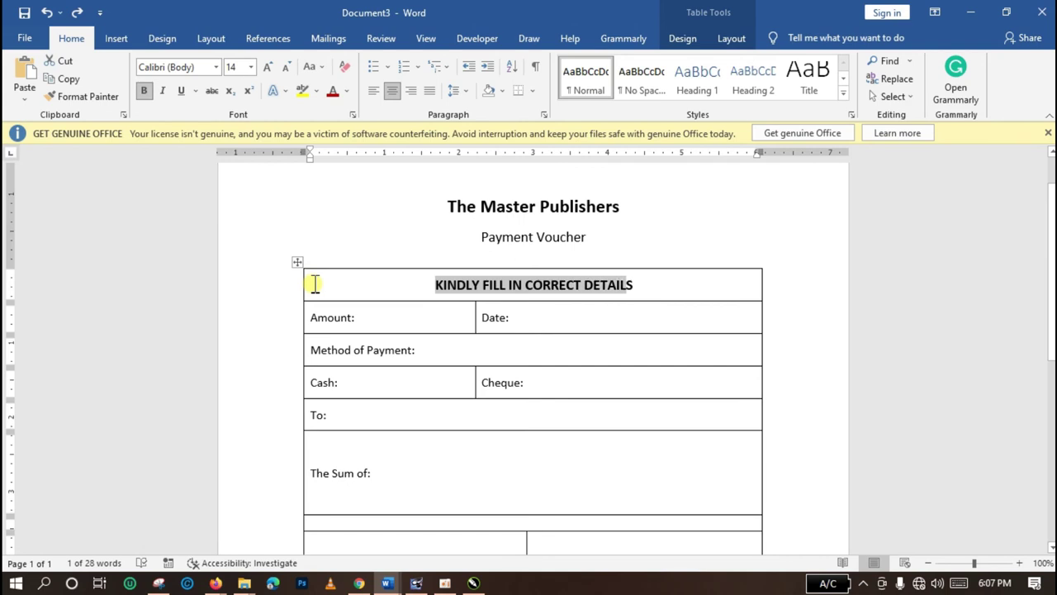
key(shift+F3)
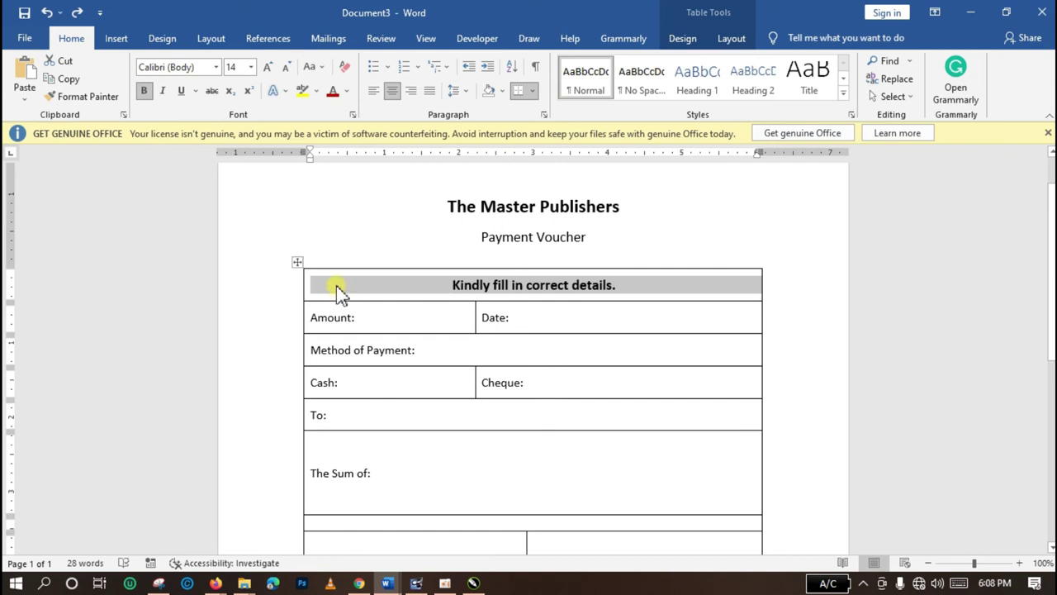
Give the top title cell a light blue fill through Borders and Shading, applied to the cell.
right_click(337, 287)
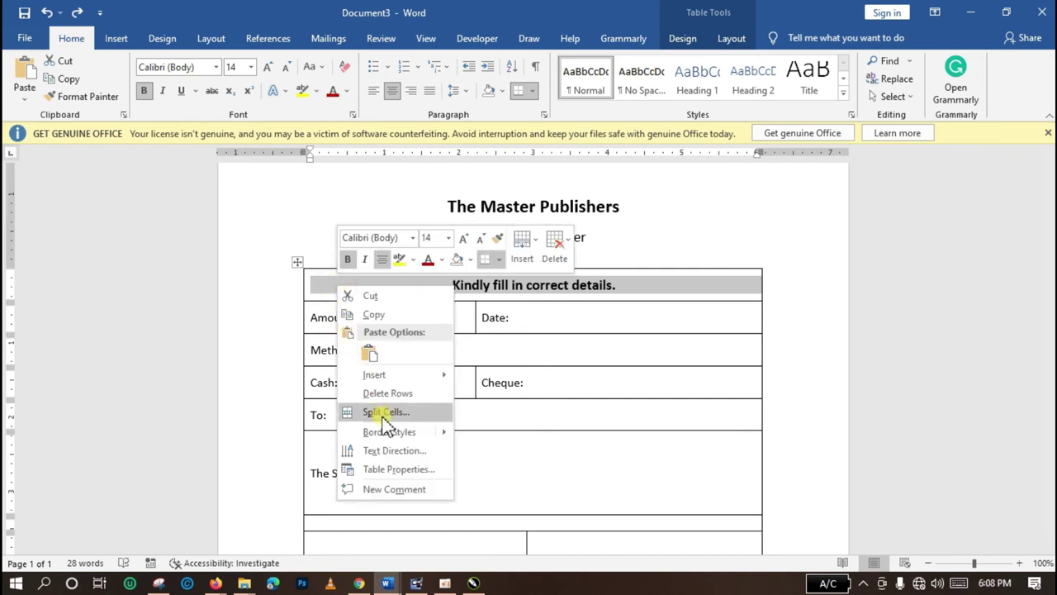
click(391, 469)
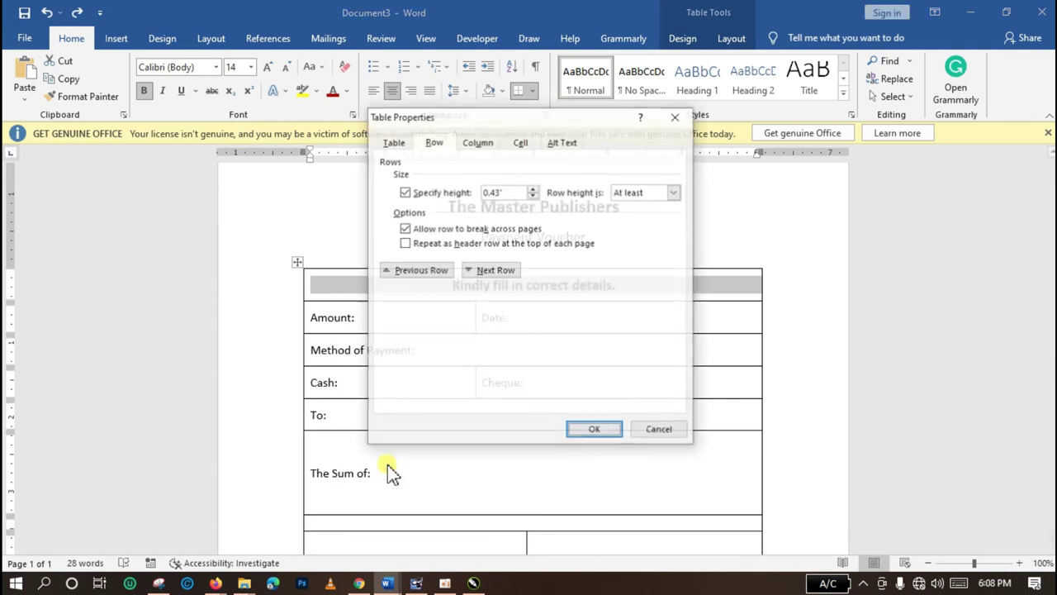
click(393, 144)
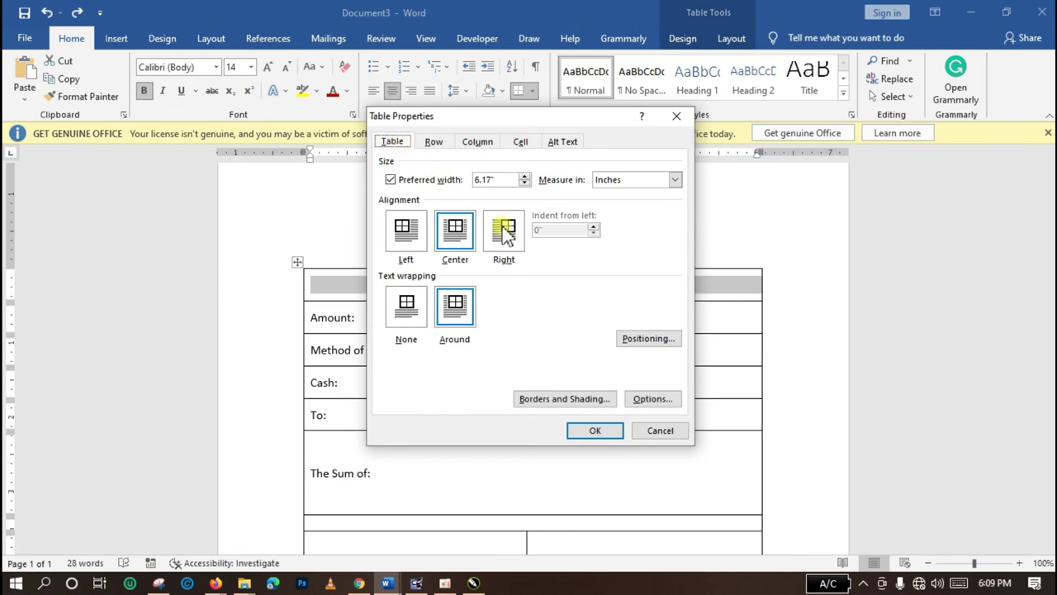
click(592, 398)
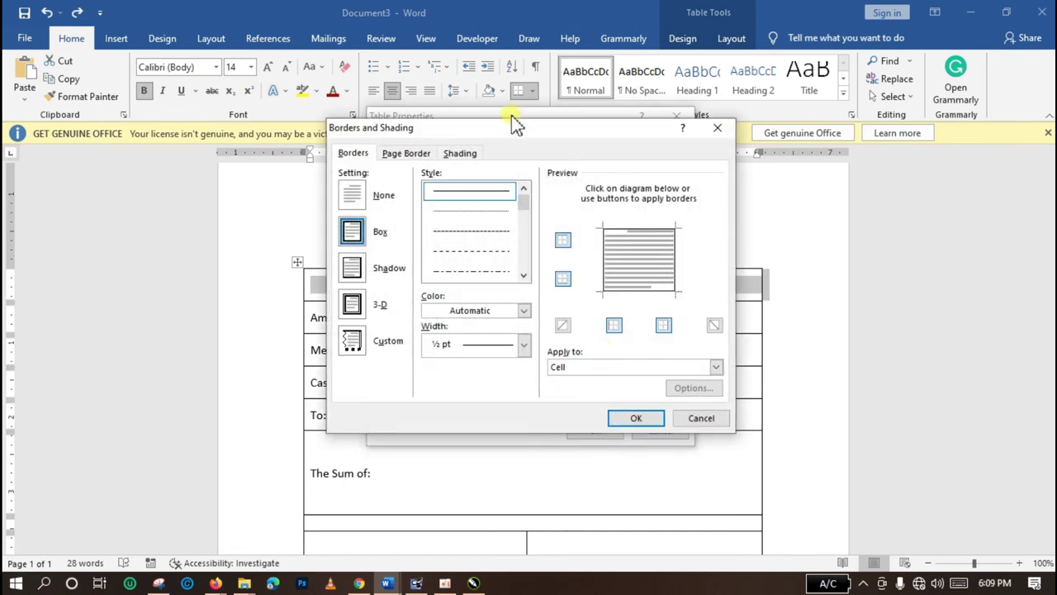
drag(506, 127, 756, 116)
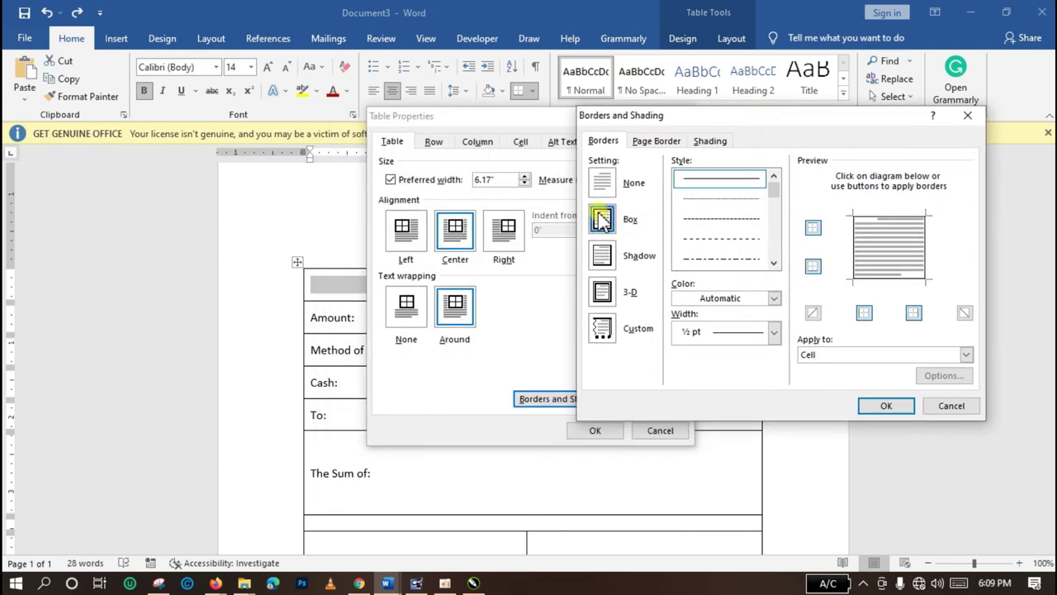
click(915, 356)
click(896, 390)
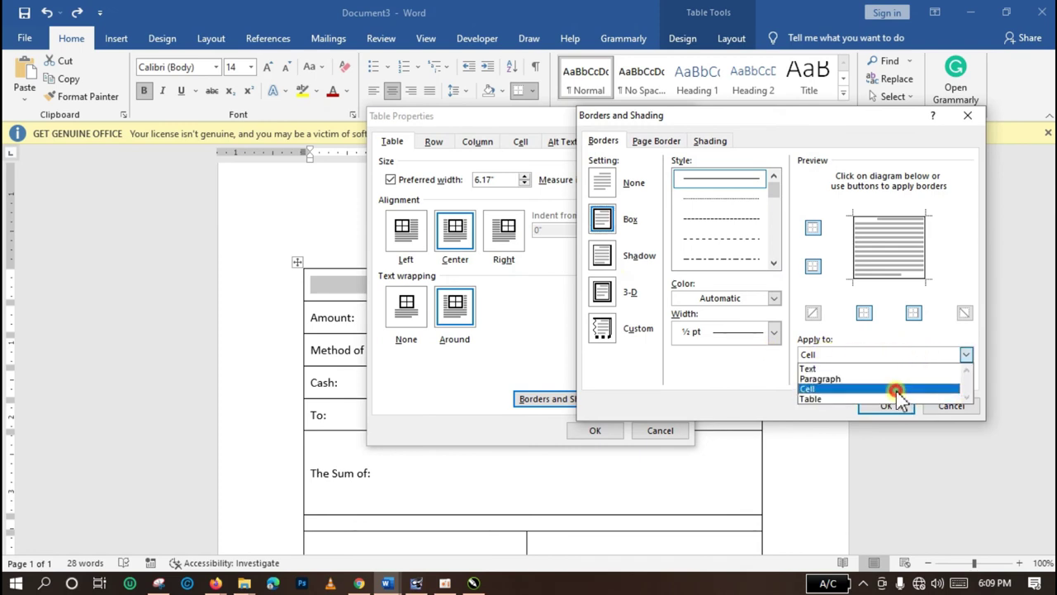
click(700, 142)
click(679, 179)
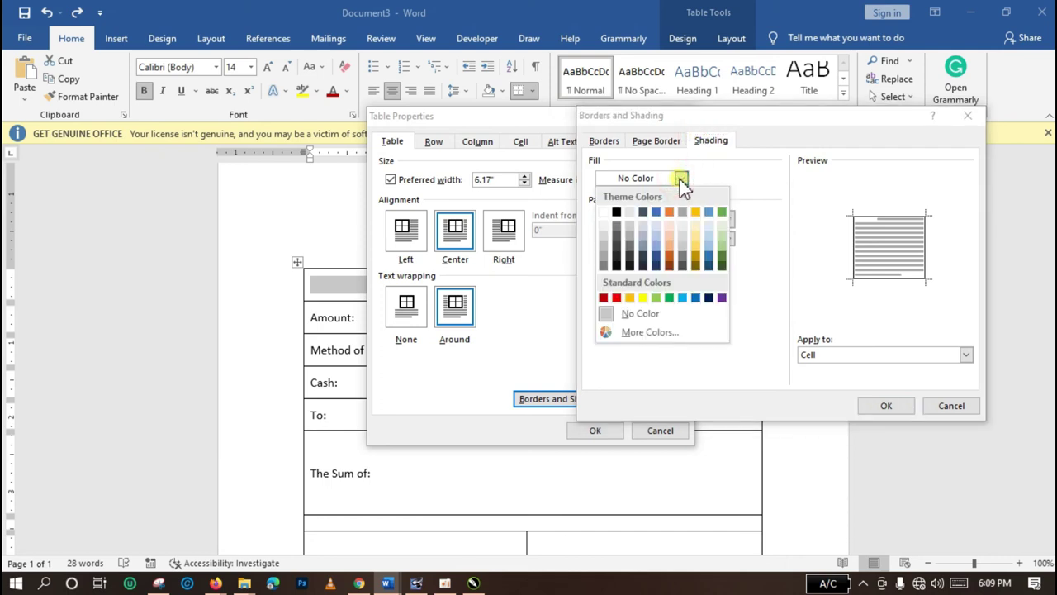
click(656, 249)
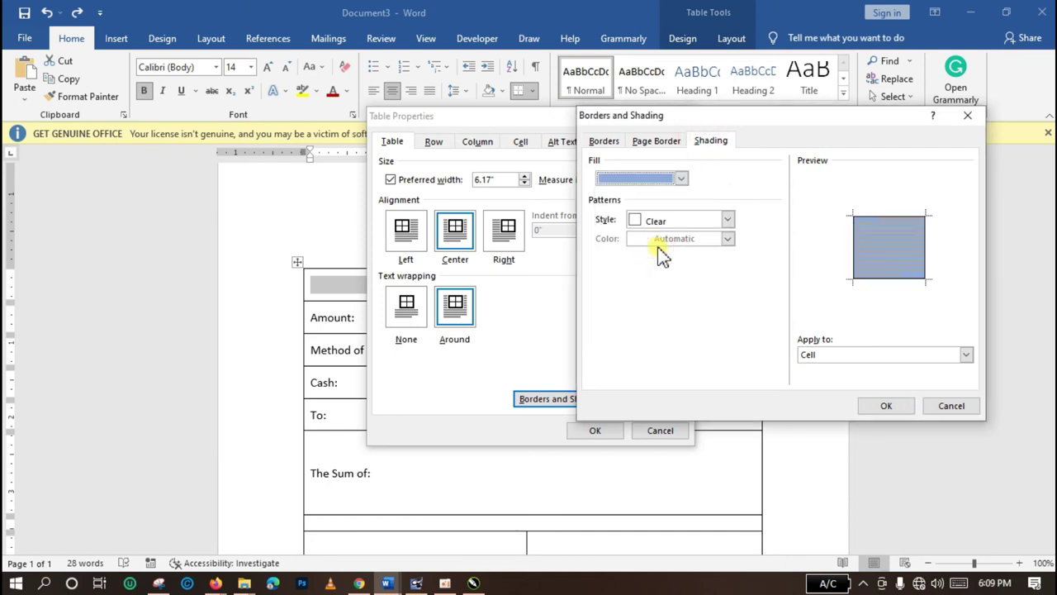
click(662, 142)
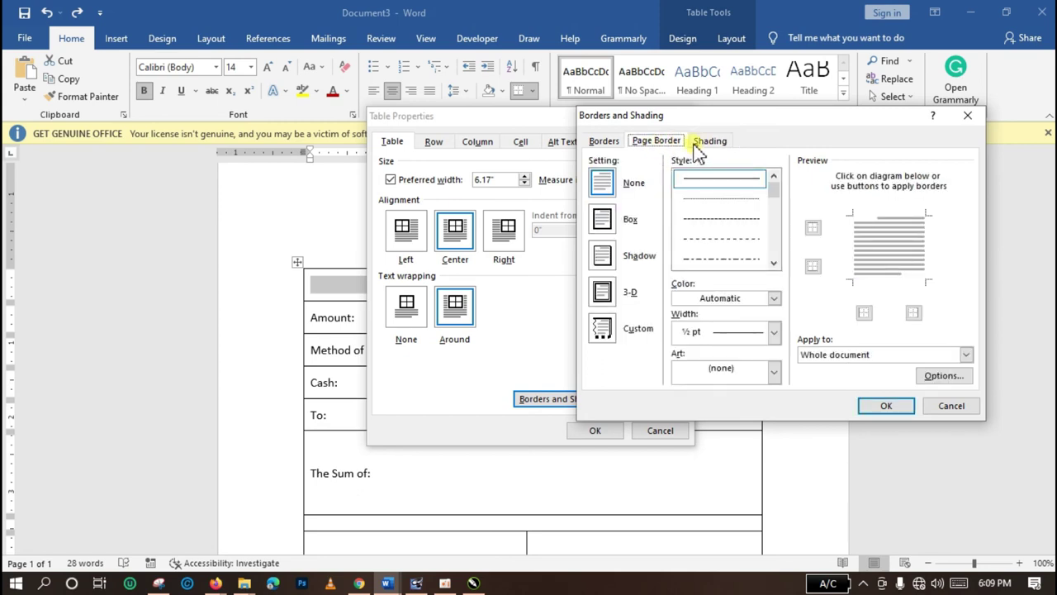
click(888, 406)
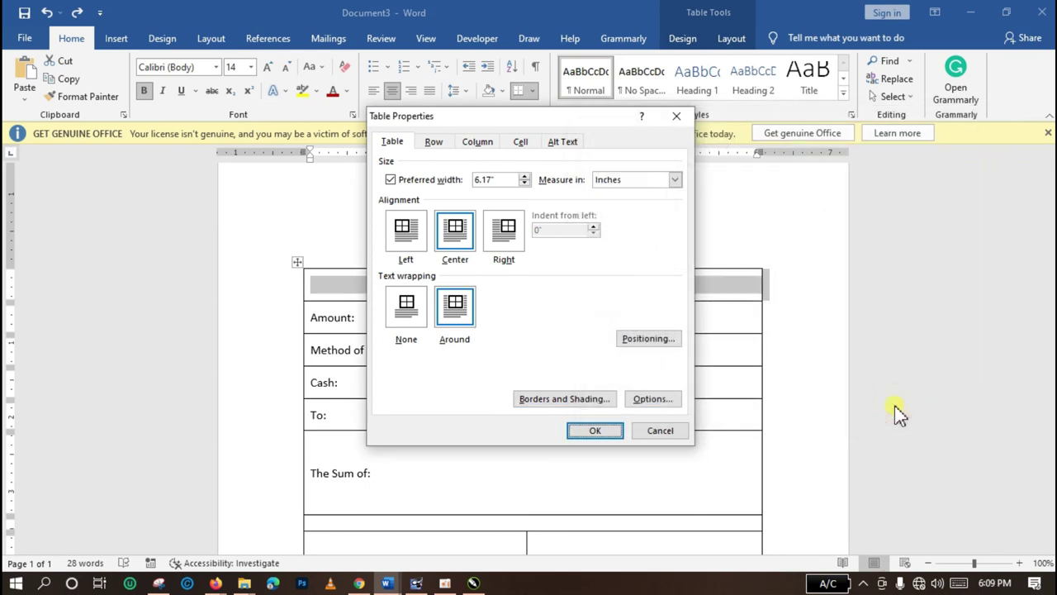
click(593, 431)
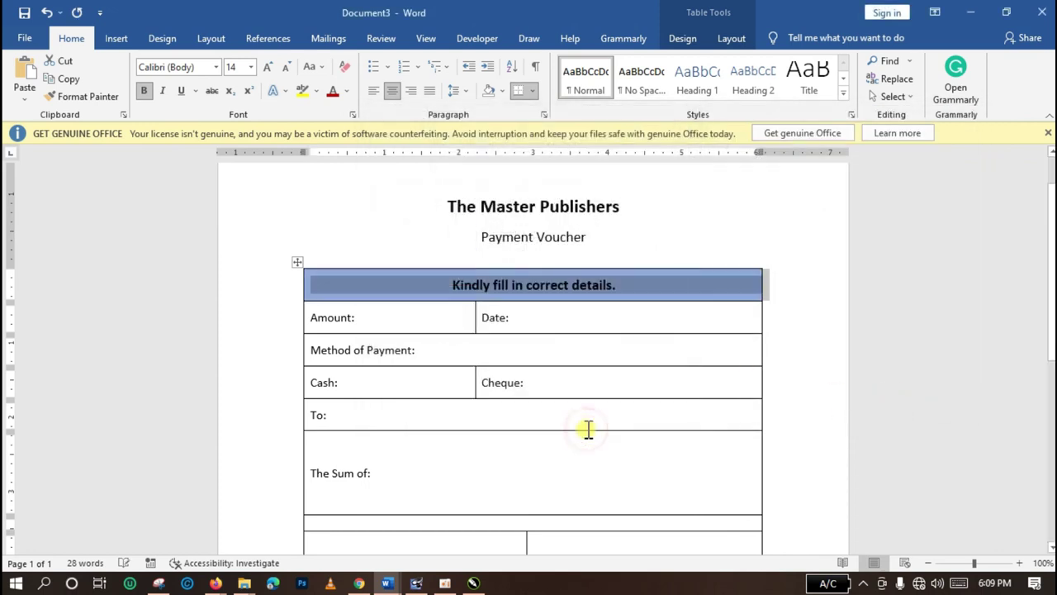
Remove the period after 'details' in the header row.
click(608, 318)
click(632, 284)
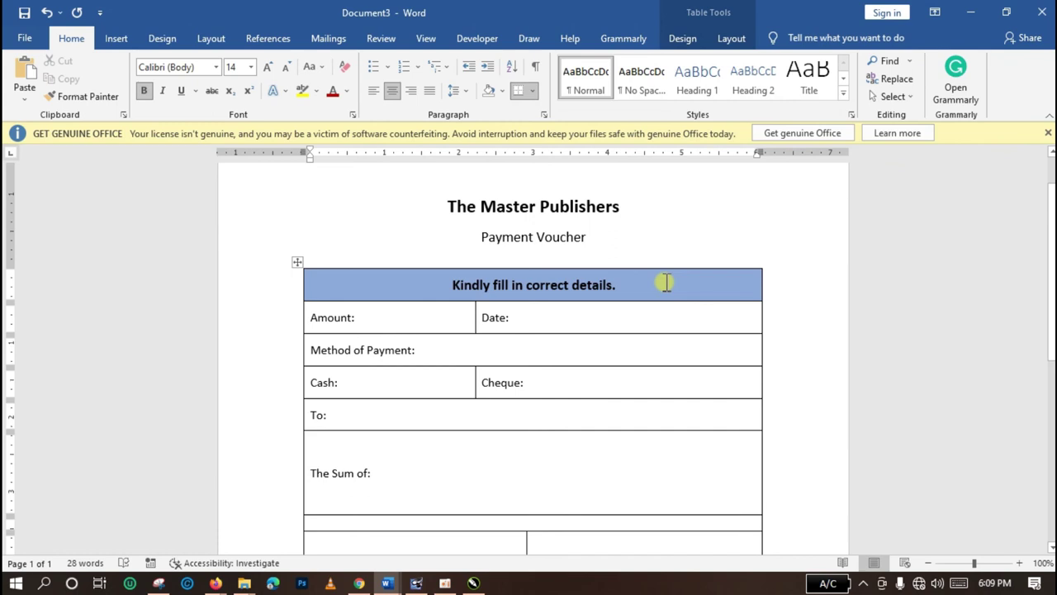
key(BackSpace)
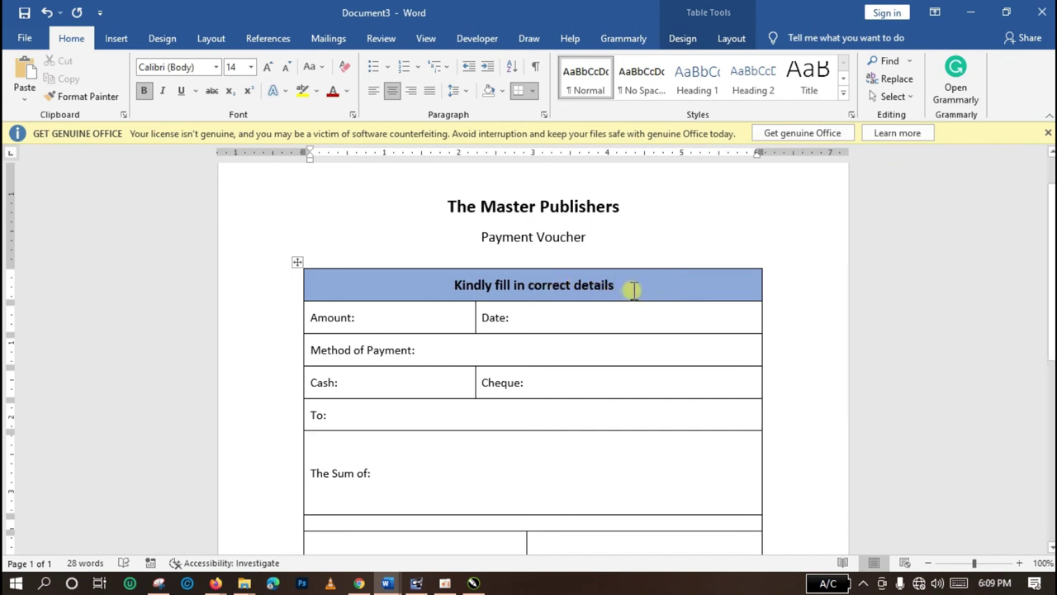
drag(633, 288, 743, 283)
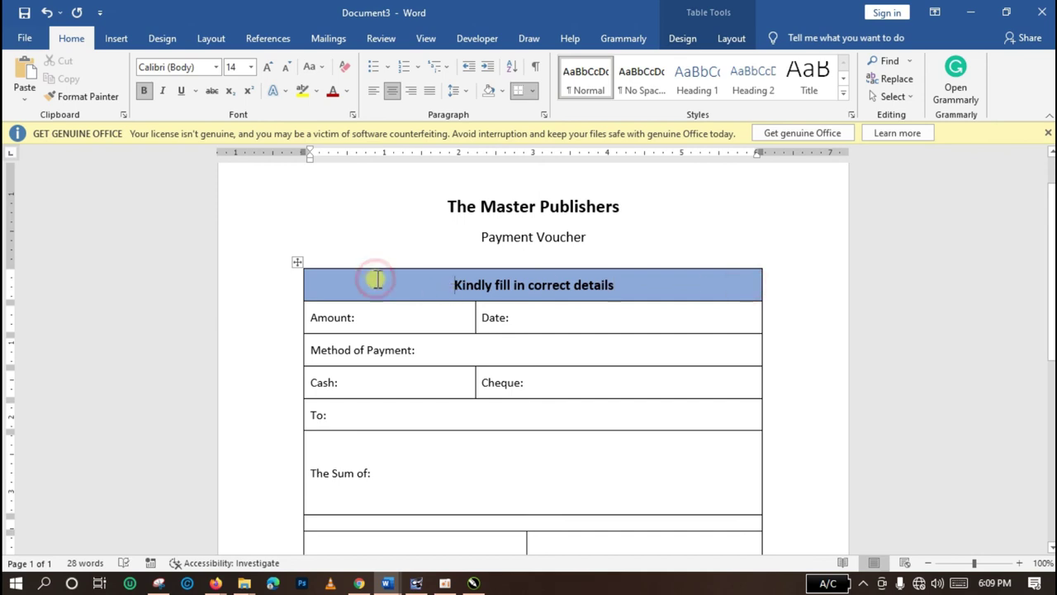
mouse_move(1051, 272)
mouse_down()
mouse_move(1051, 413)
mouse_move(1051, 320)
mouse_up()
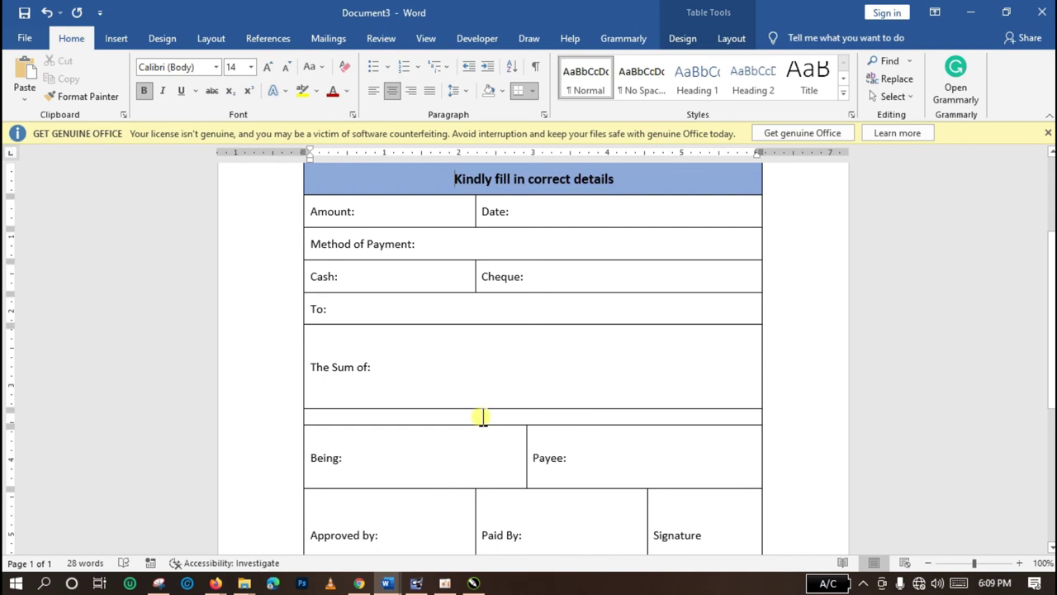
Fill the thin separator row below The Sum of with blue shading.
click(323, 414)
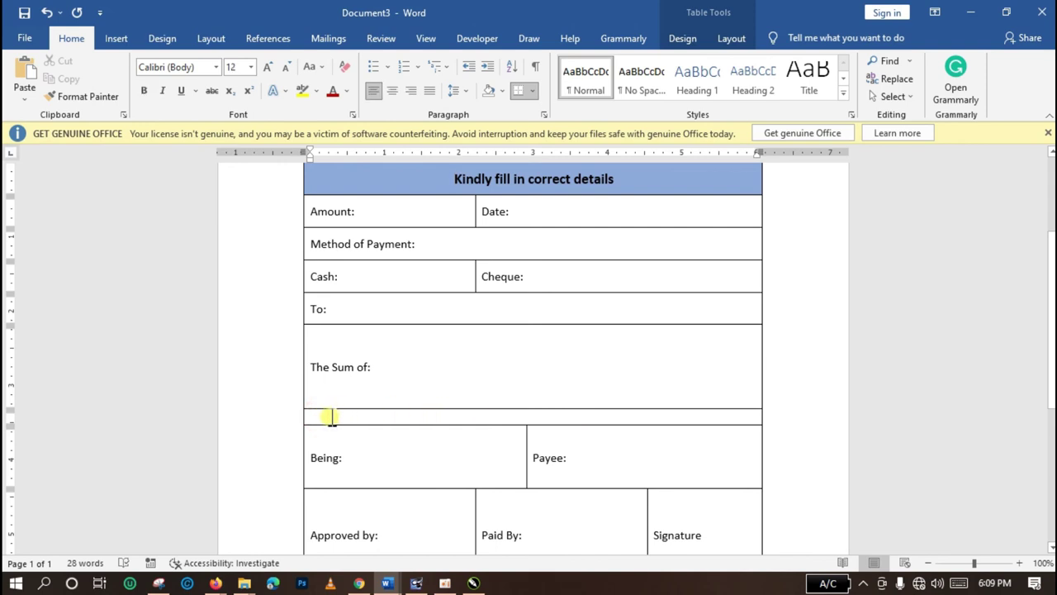
triple_click(330, 417)
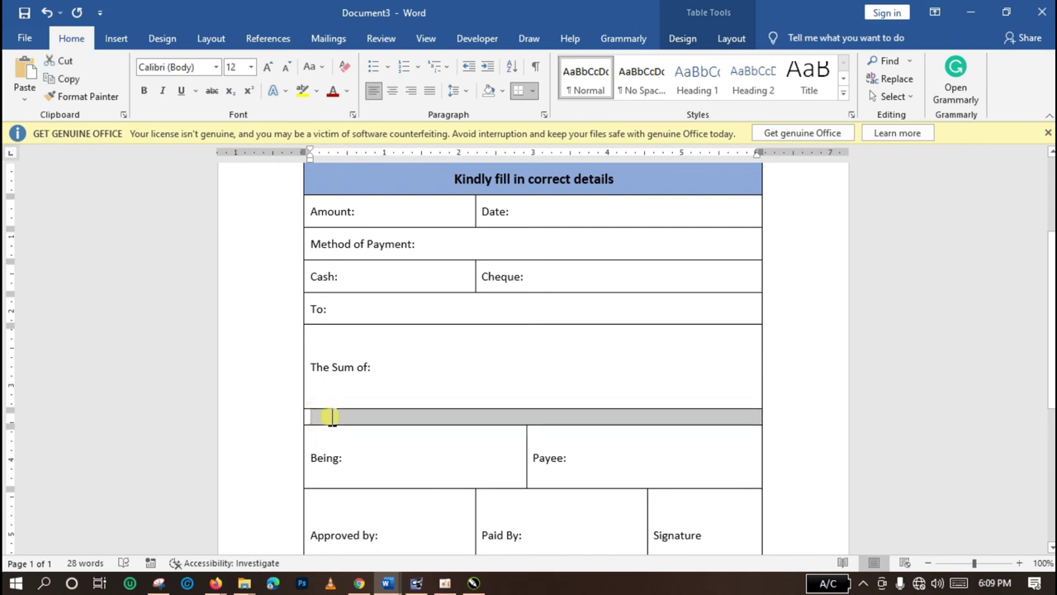
right_click(388, 419)
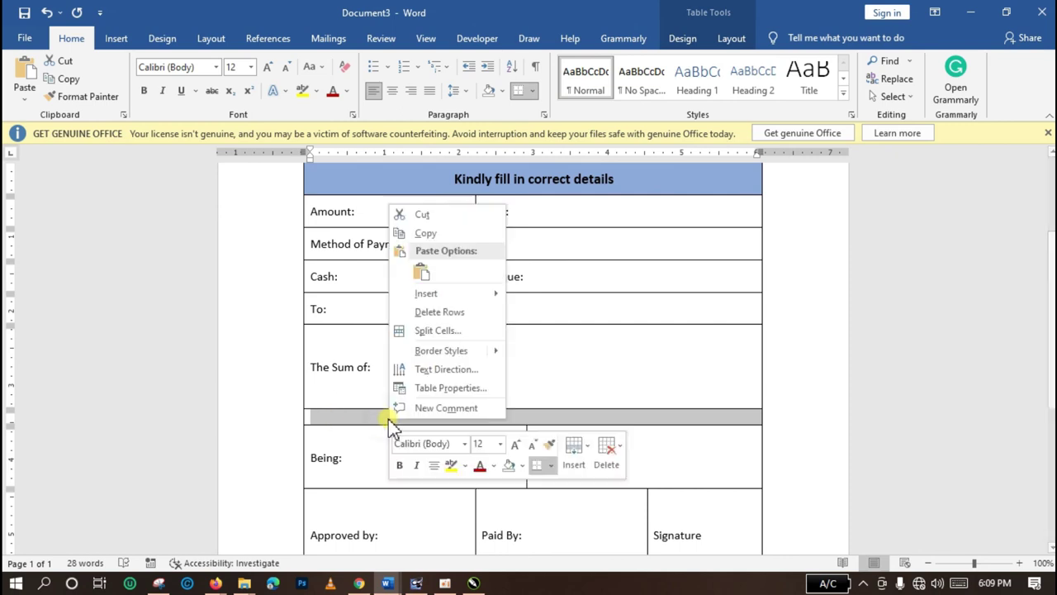
click(453, 387)
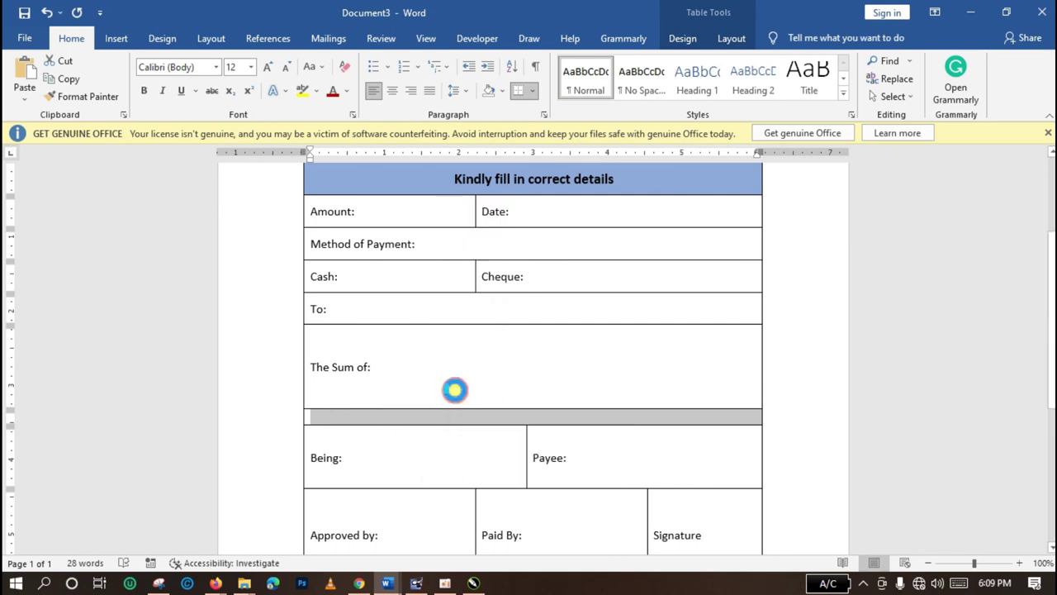
click(874, 382)
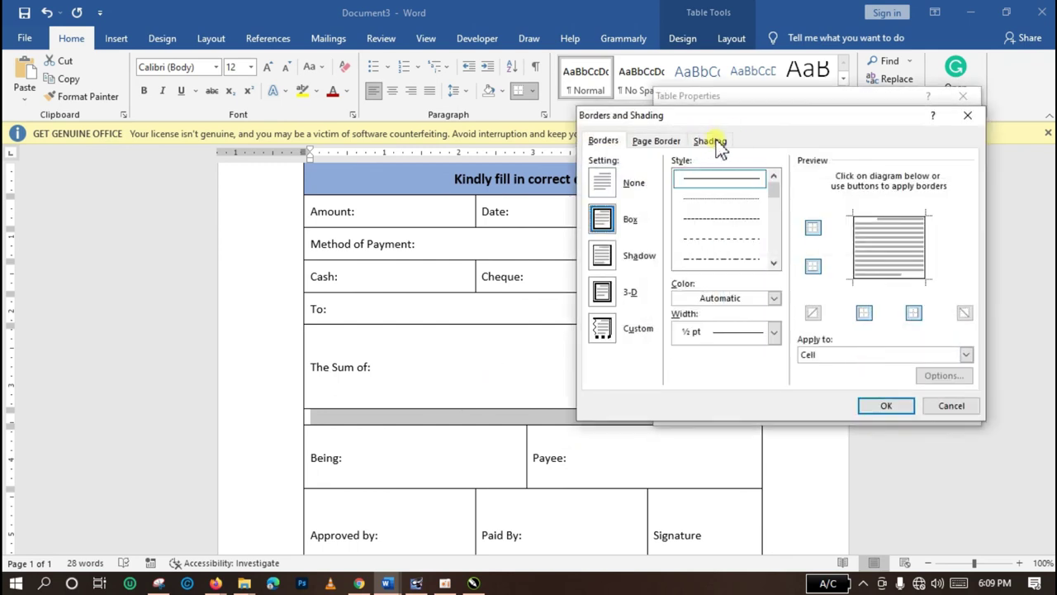
click(715, 143)
click(683, 180)
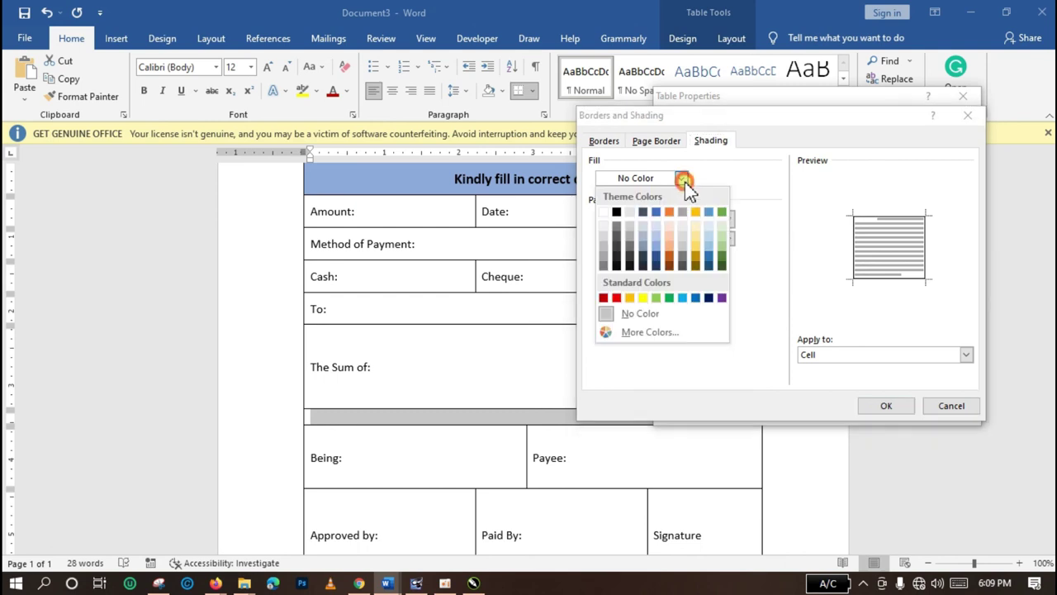
click(658, 214)
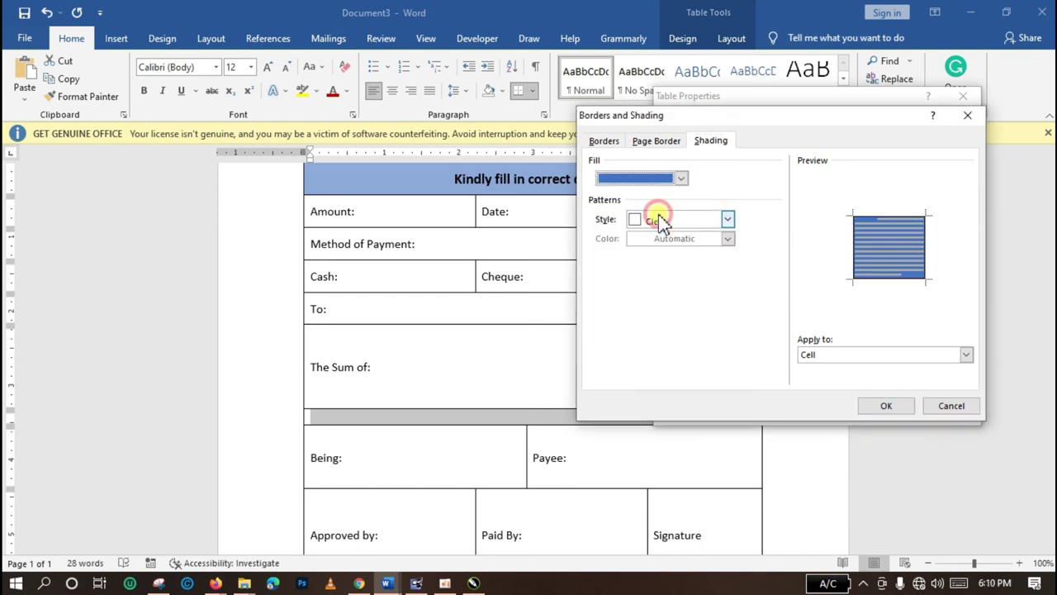
click(884, 406)
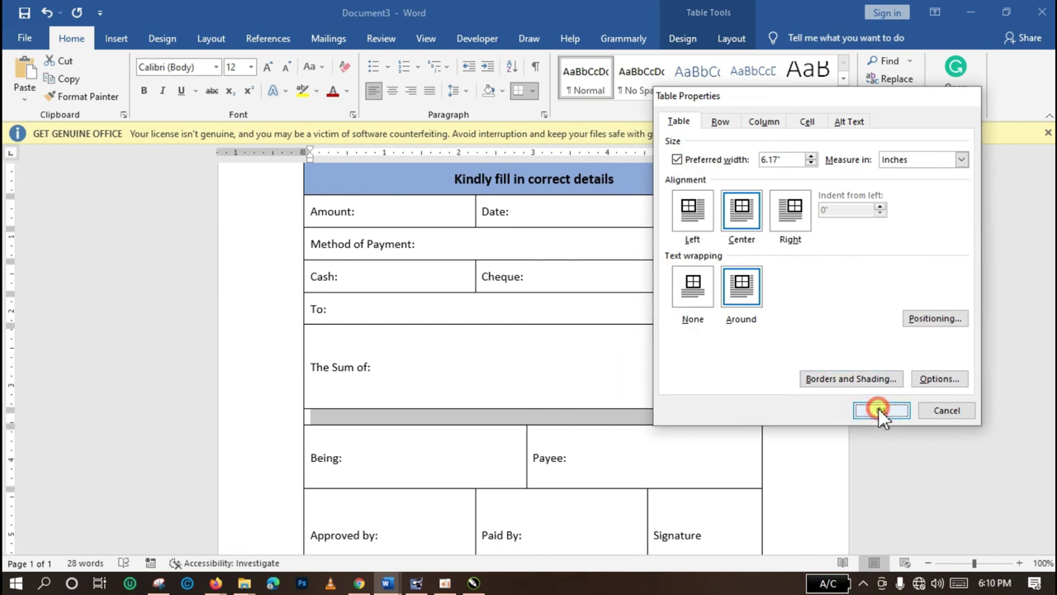
click(880, 410)
click(582, 419)
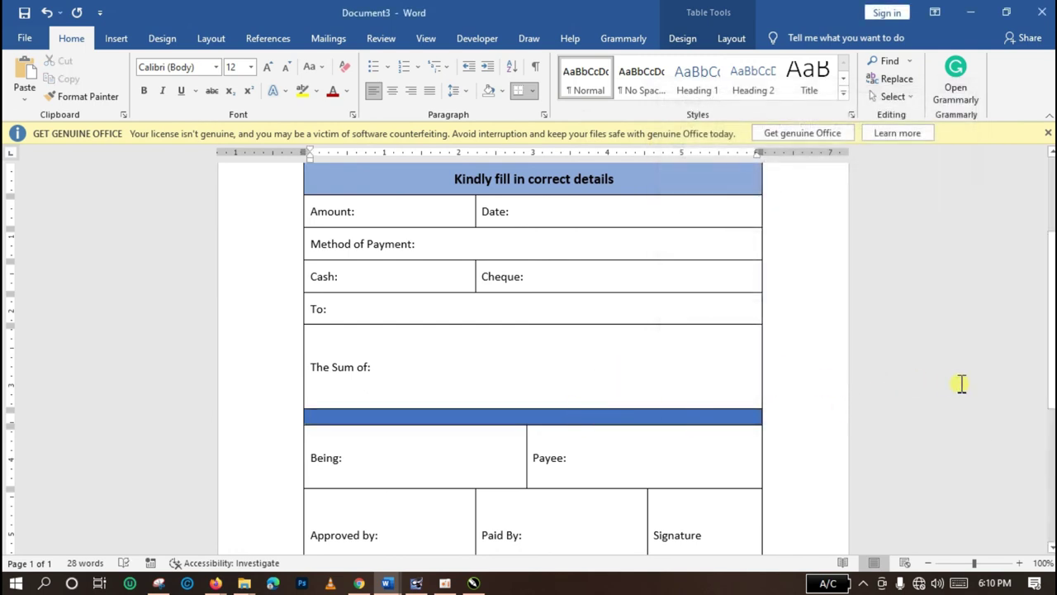
scroll(1050, 388, down, 3)
scroll(1050, 272, up, 6)
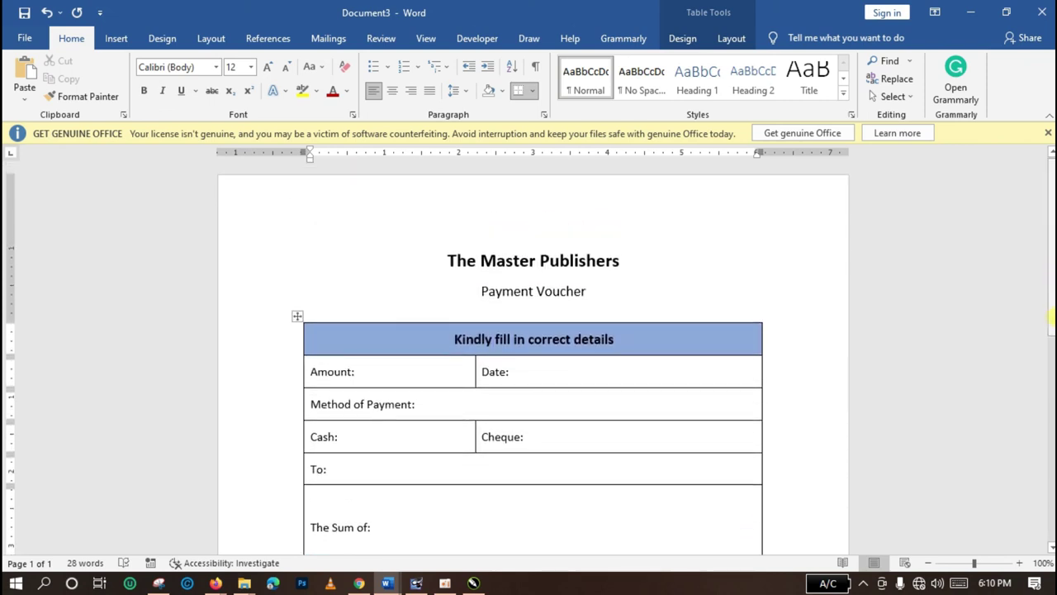
scroll(1050, 273, down, 6)
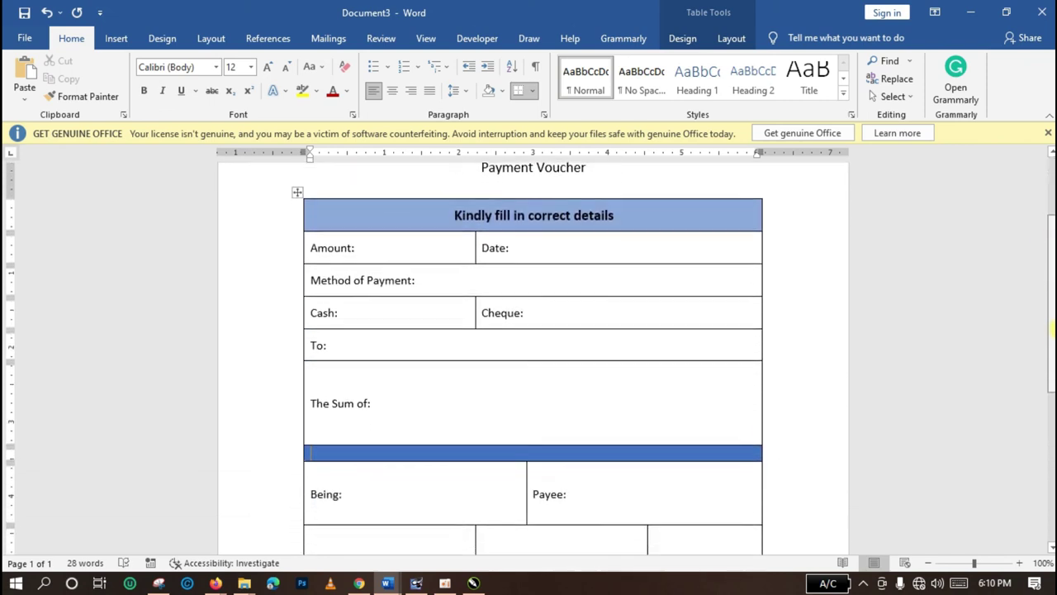
scroll(532, 356, up, 2)
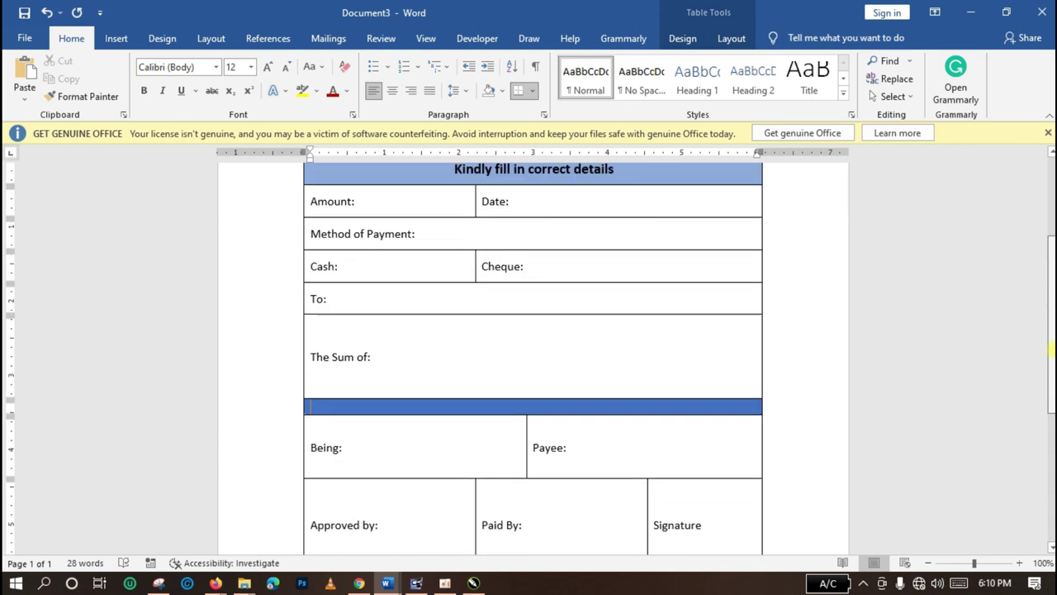
click(929, 564)
click(929, 563)
scroll(1053, 377, up, 2)
scroll(1051, 343, down, 3)
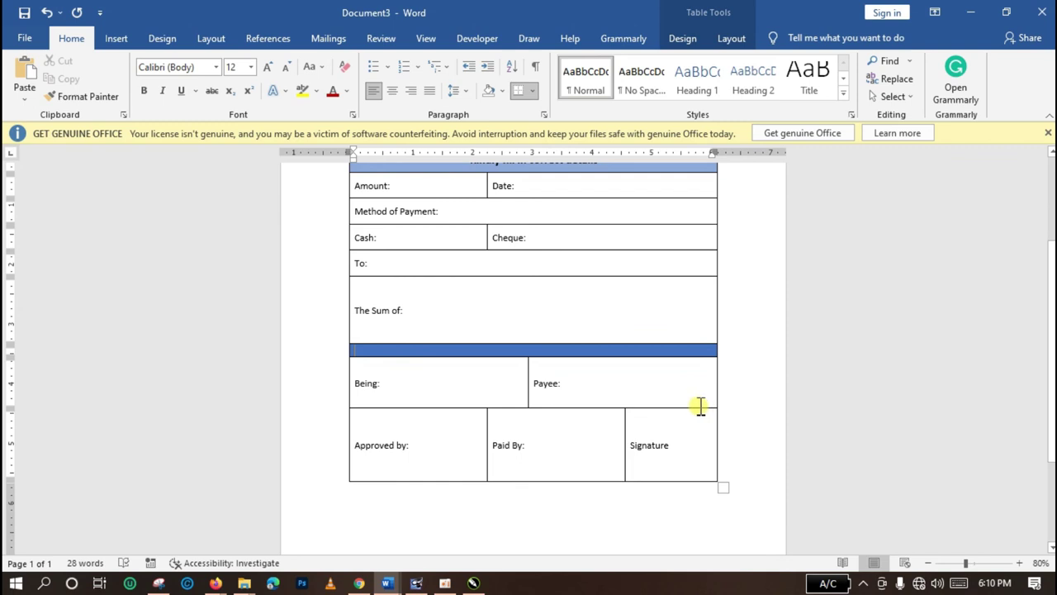
key(Up)
scroll(1049, 359, up, 2)
scroll(1049, 359, down, 6)
drag(1052, 488, 1052, 312)
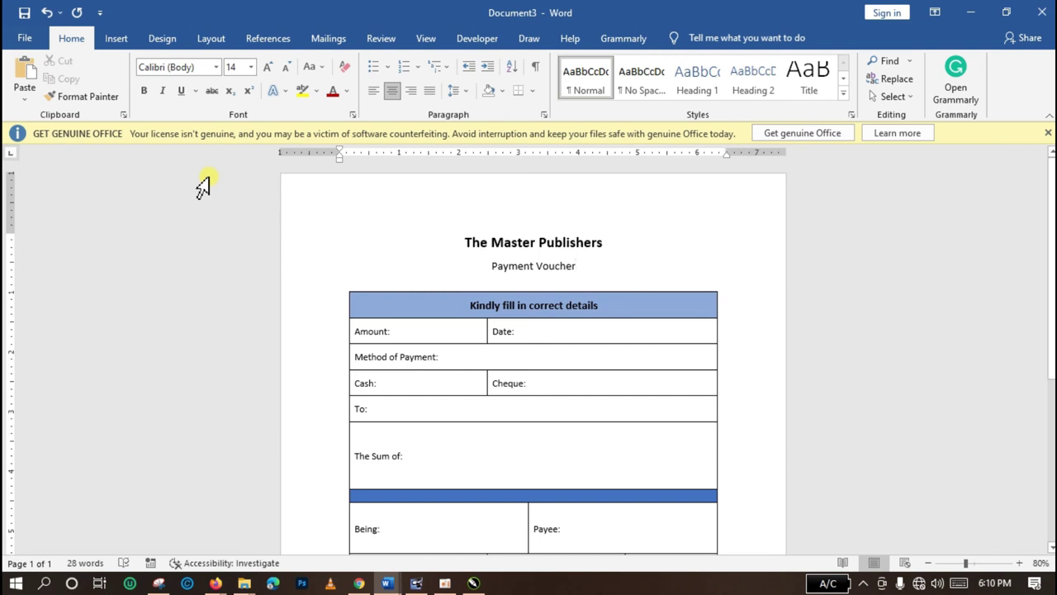
Save the voucher to the Desktop as a PDF named 'Payment Voucher'.
click(23, 40)
click(74, 247)
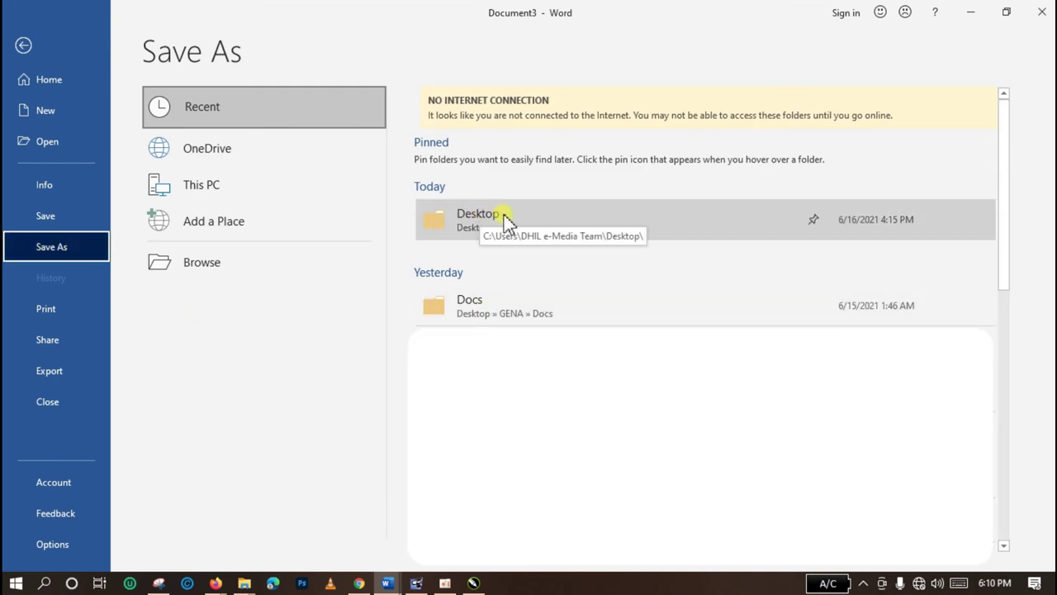
click(504, 214)
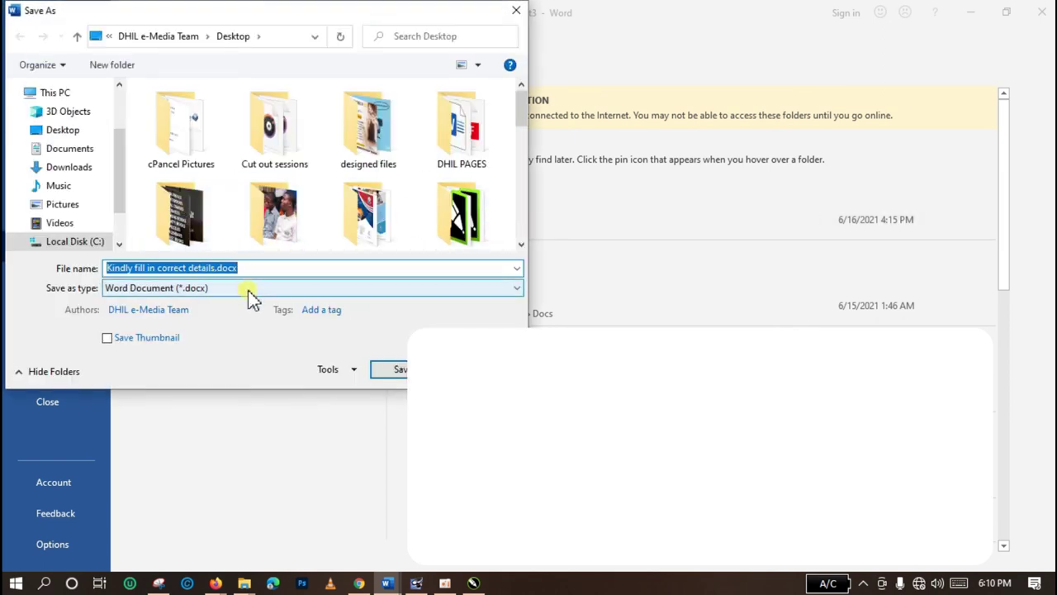
click(248, 290)
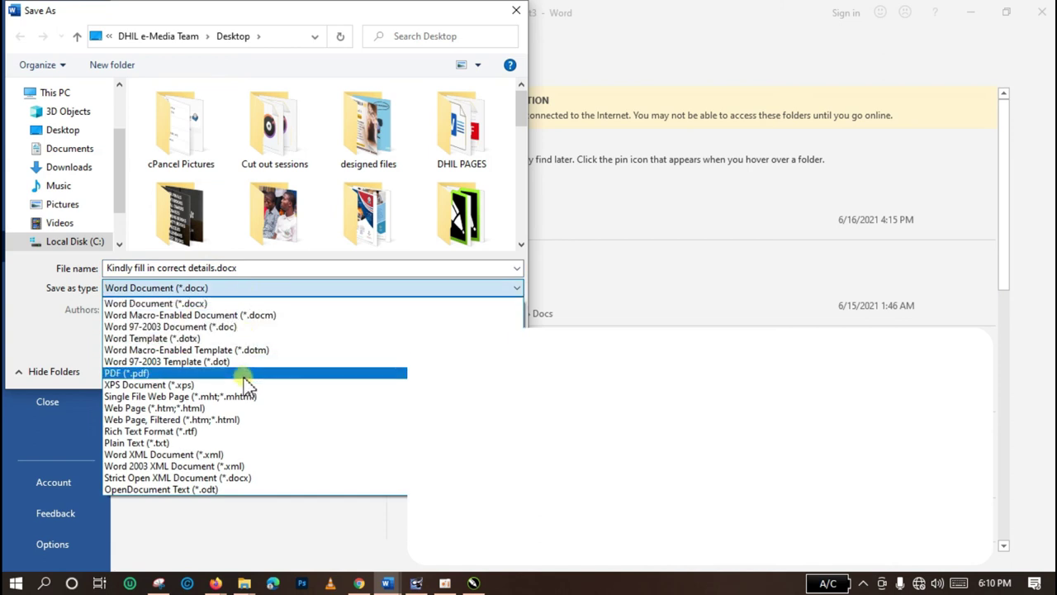
click(220, 372)
click(252, 269)
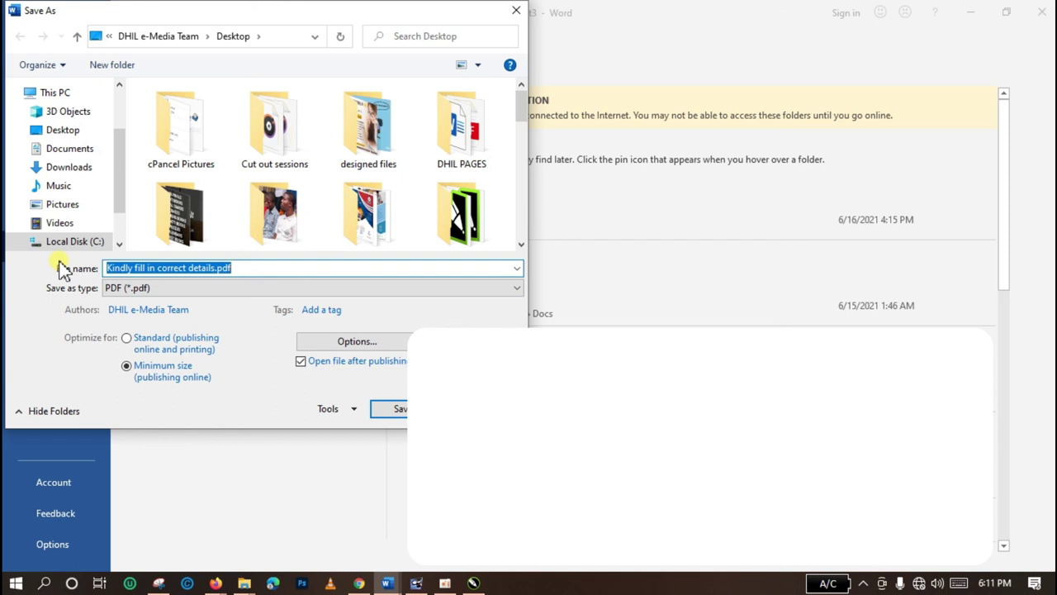
text(Payment Voucher)
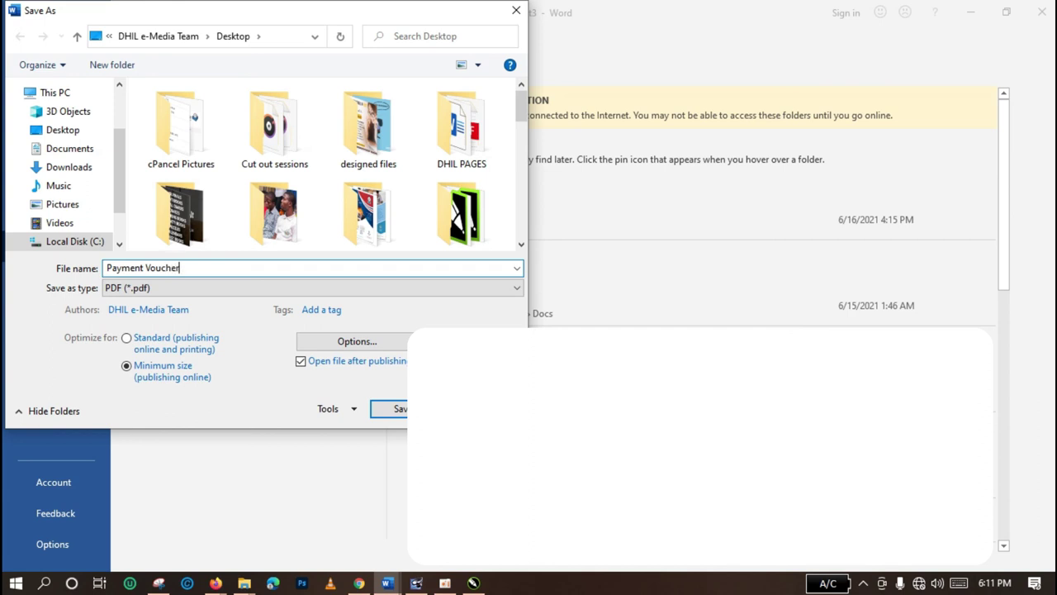
click(77, 132)
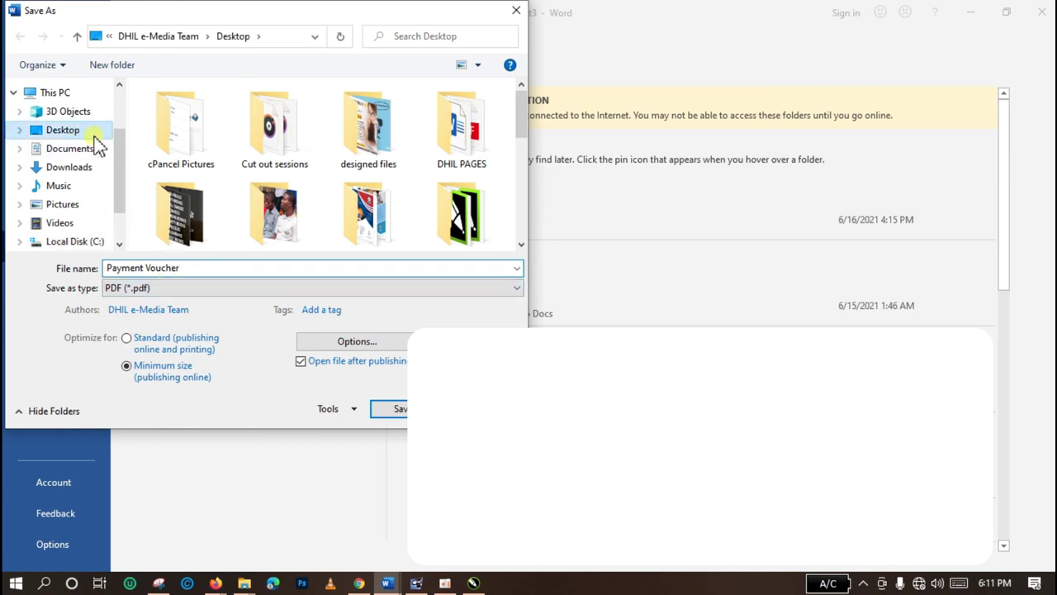
click(397, 410)
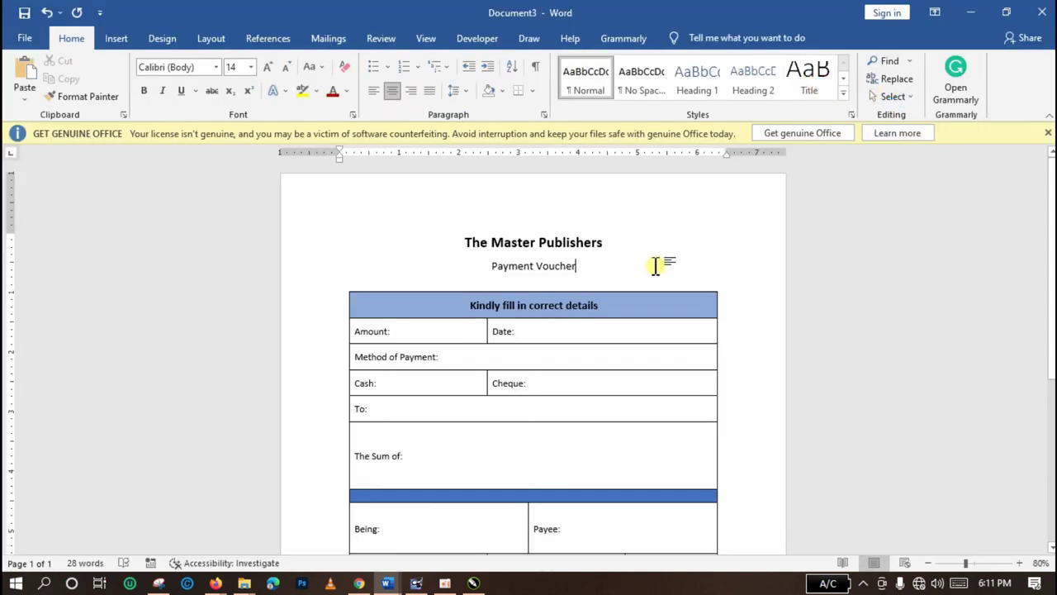
Minimize Word and scroll through the Payment Voucher PDF previewed in Edge.
click(971, 14)
scroll(1052, 334, down, 5)
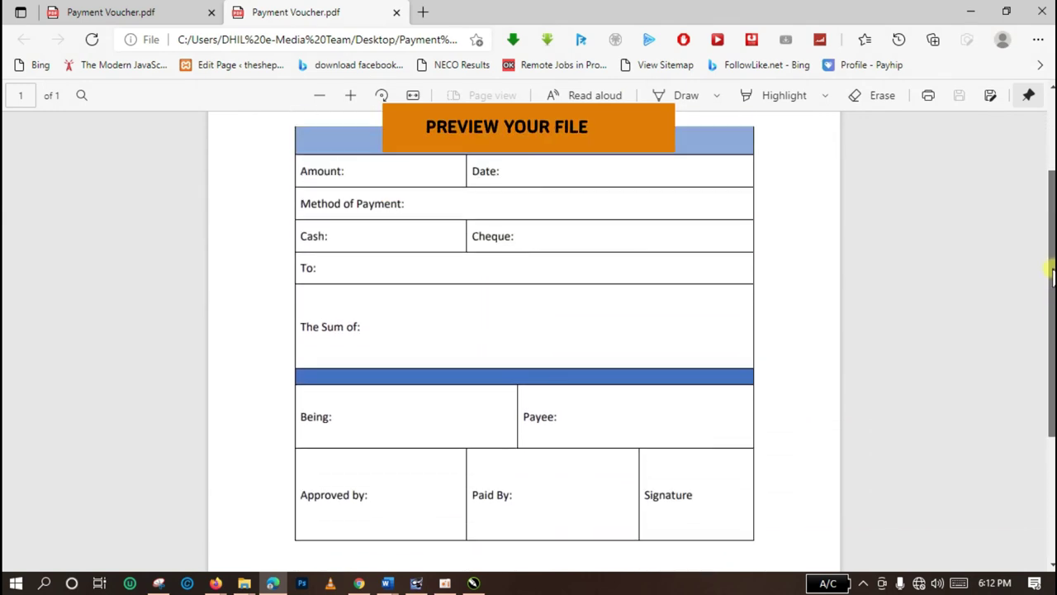